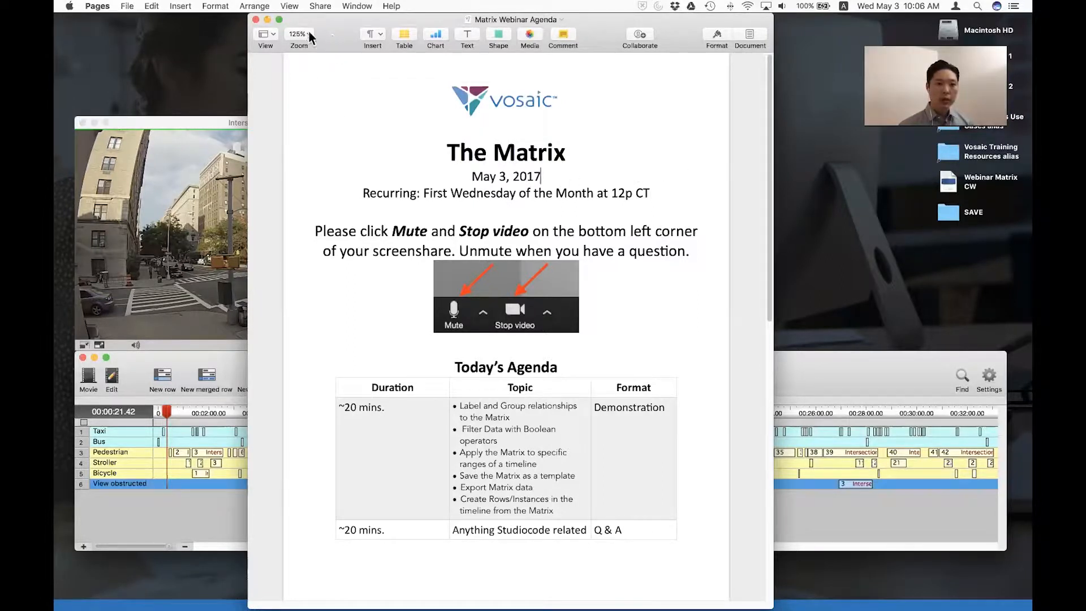
Step: Minimize the agenda document and switch to Studiocode, arranging the Intersection Traffic code window and the Intersection 1 timeline
click(267, 20)
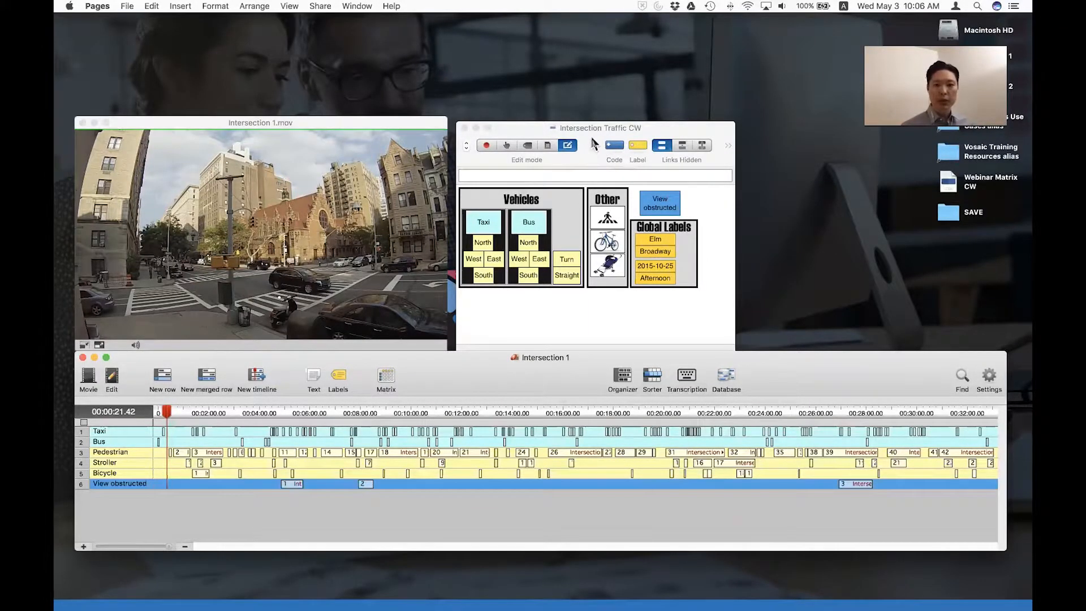
drag(594, 133, 595, 121)
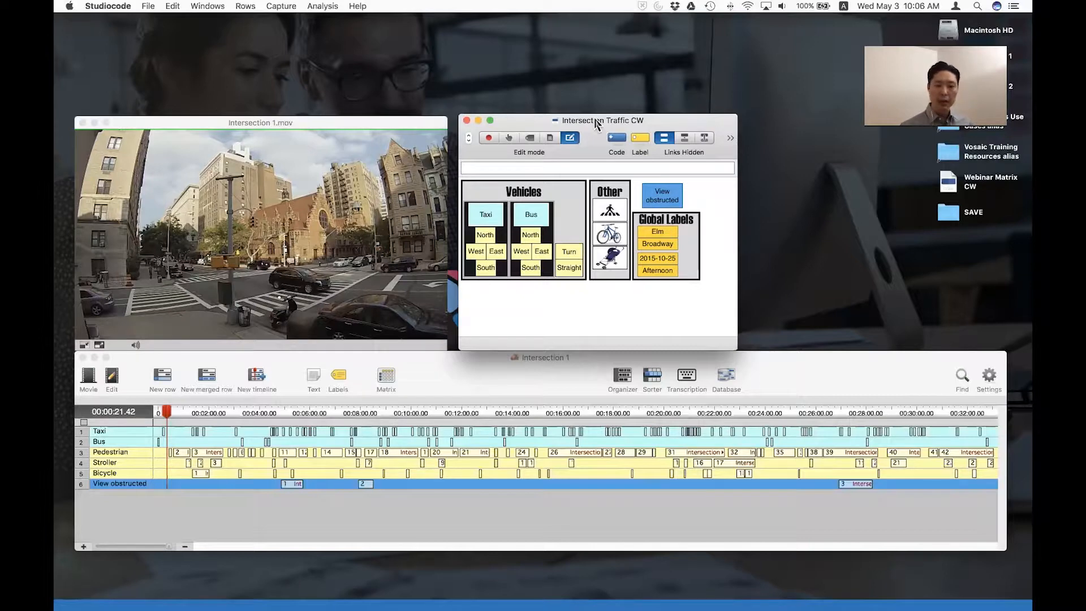
click(456, 383)
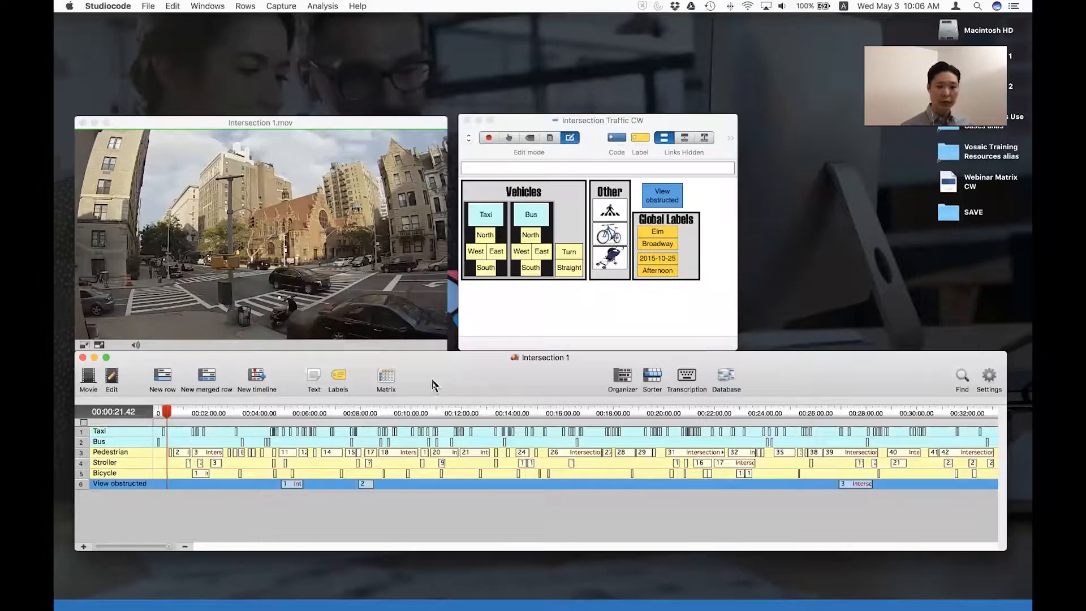
mouse_move(431, 383)
mouse_down()
mouse_move(453, 383)
mouse_move(433, 366)
mouse_up()
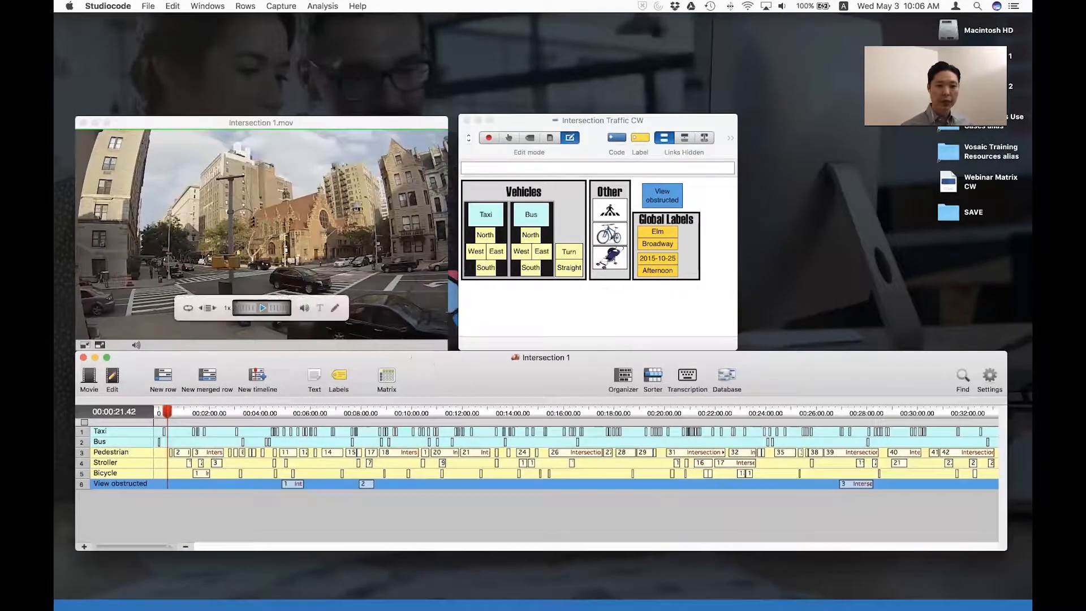
Step: Open a matrix from the Intersection 1 timeline, reposition its window and close it again
click(388, 377)
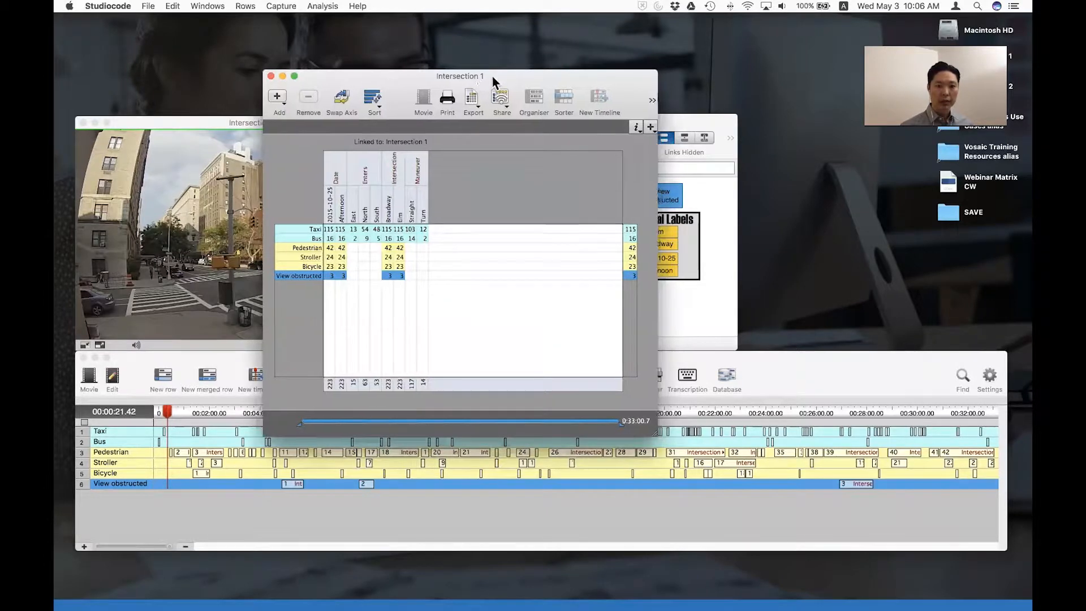
drag(496, 81, 471, 79)
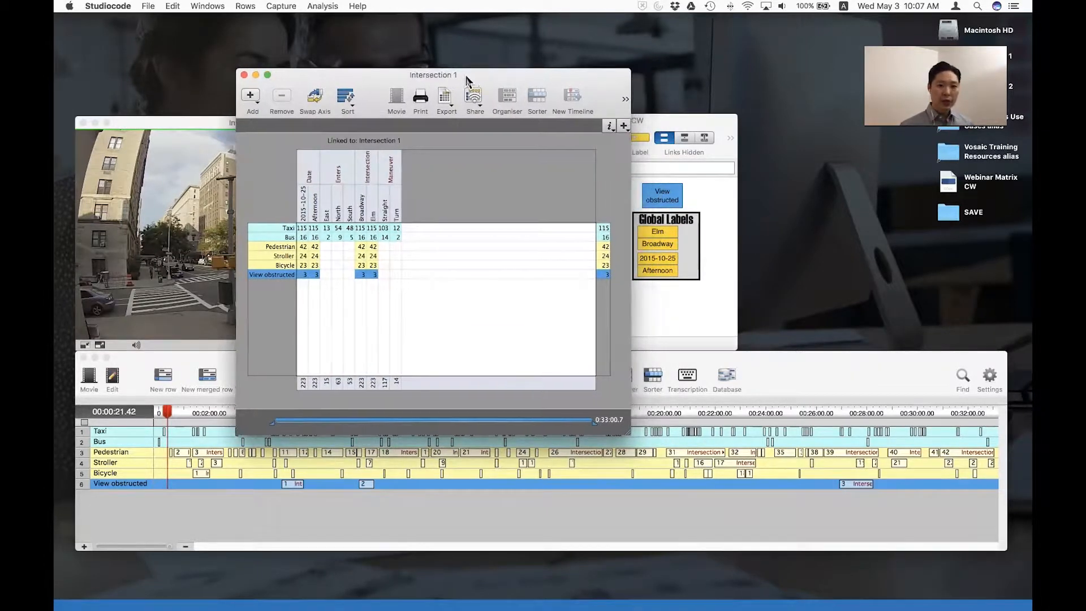
mouse_move(471, 78)
mouse_down()
mouse_move(492, 80)
mouse_move(459, 79)
mouse_move(485, 81)
mouse_up()
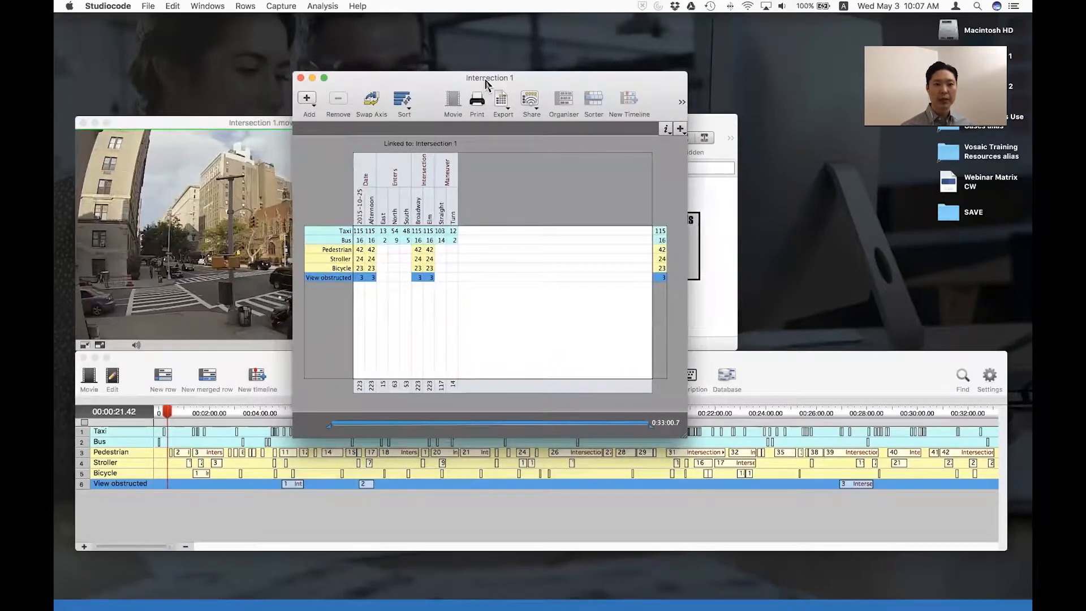
click(301, 77)
Step: Generate a matrix from the Intersection 1 timeline and place it beside the video
click(387, 376)
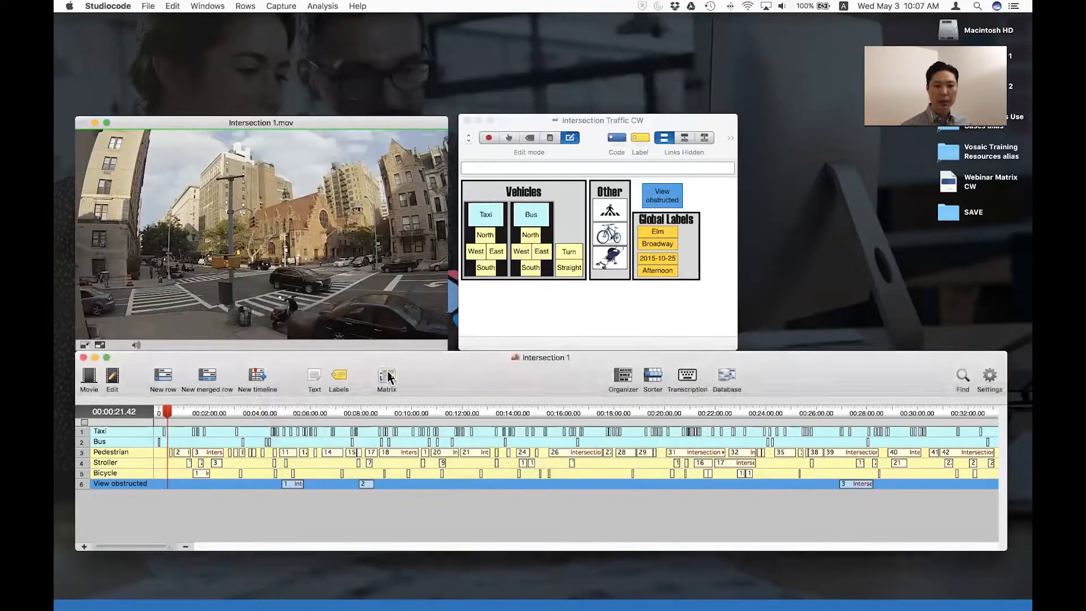
drag(536, 112, 642, 91)
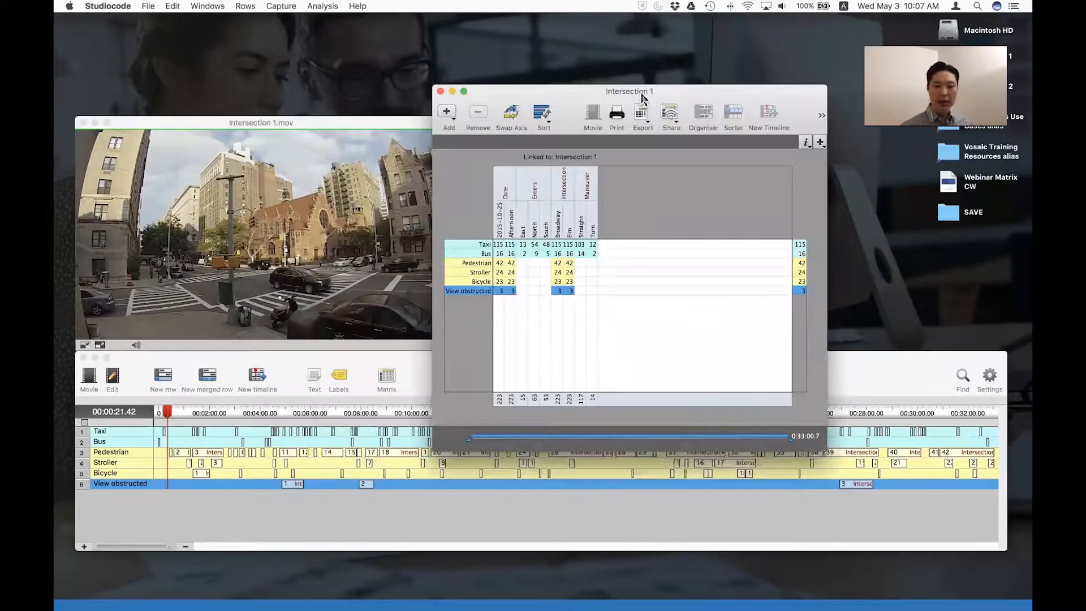
Step: Open additional matrices of the same timeline and close them, keeping only the first one
click(386, 374)
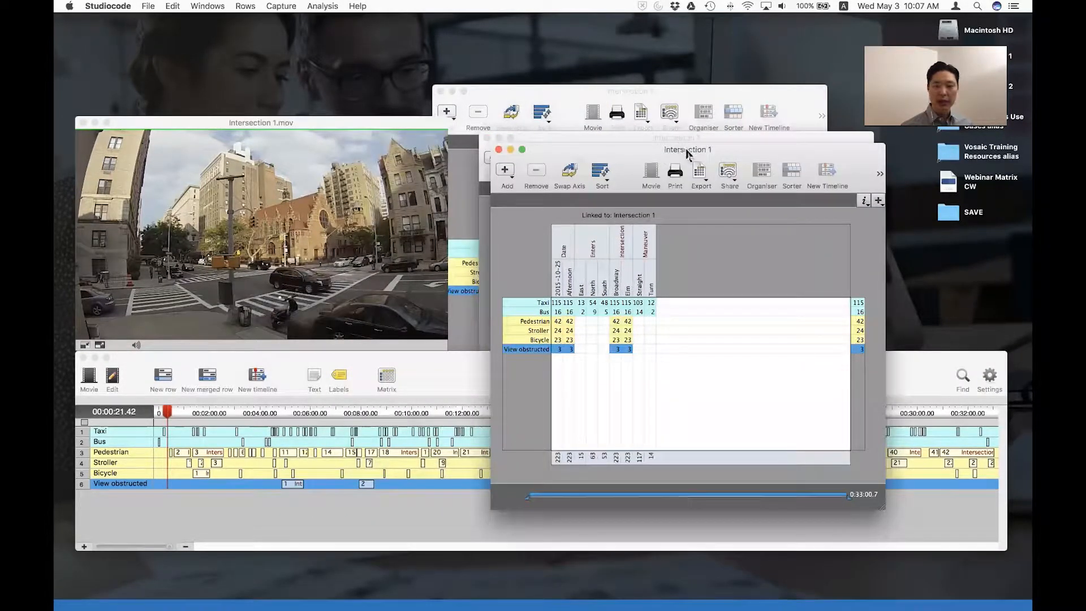
drag(689, 156, 702, 162)
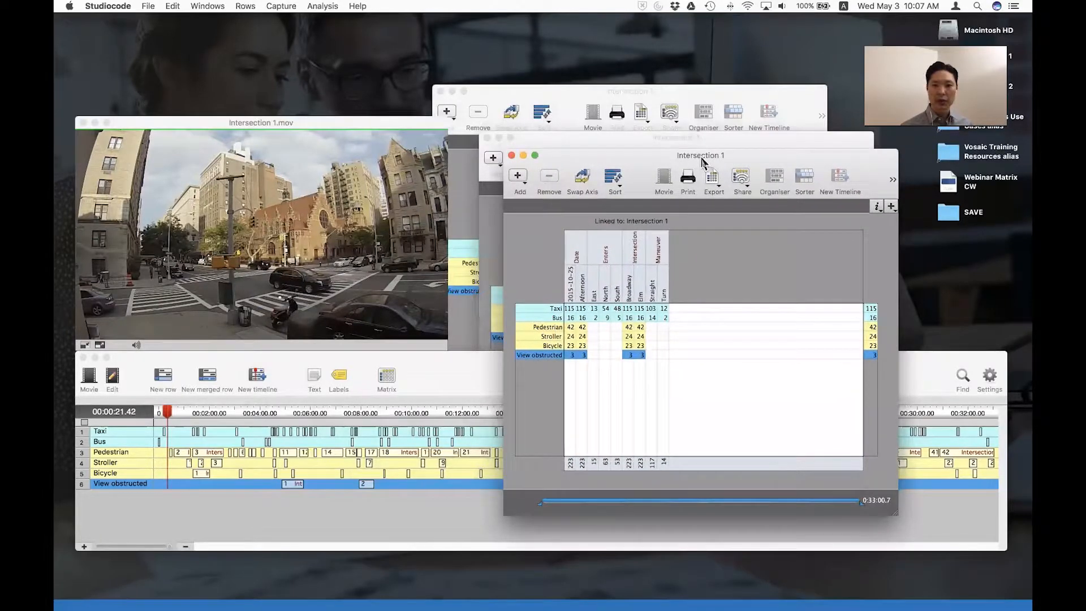
click(511, 156)
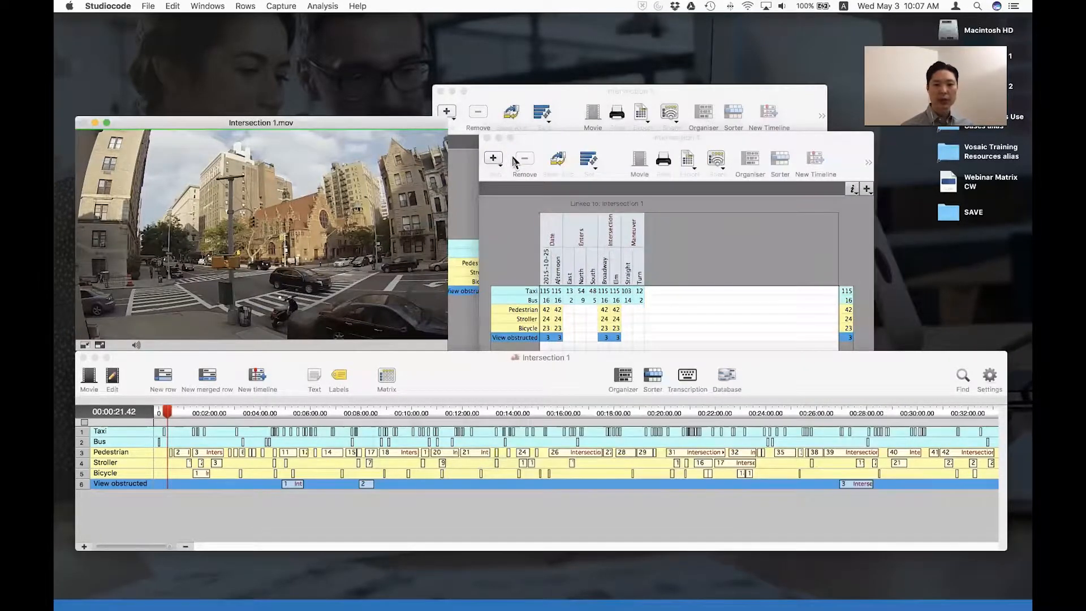
click(487, 138)
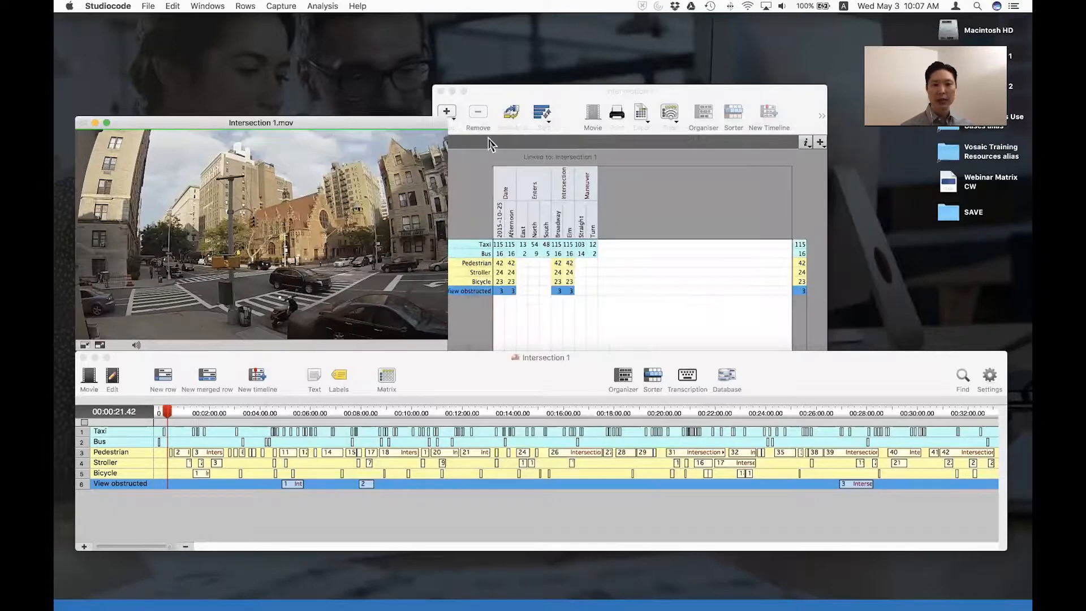
Step: Bring the remaining matrix forward and highlight its Taxi row, 2015-10-25 column and Elm column
click(500, 99)
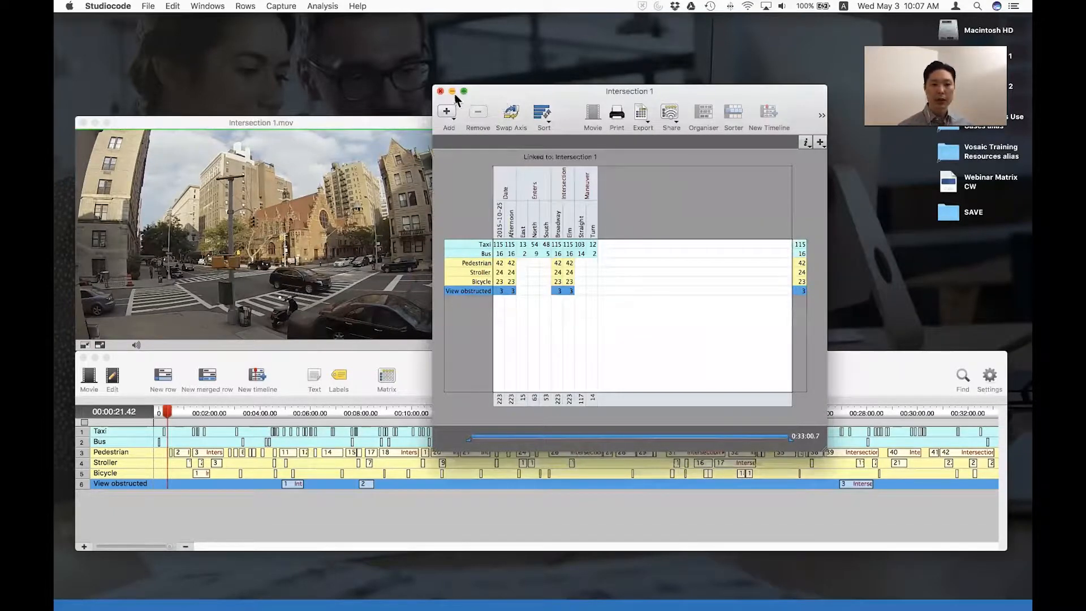
drag(499, 97, 461, 82)
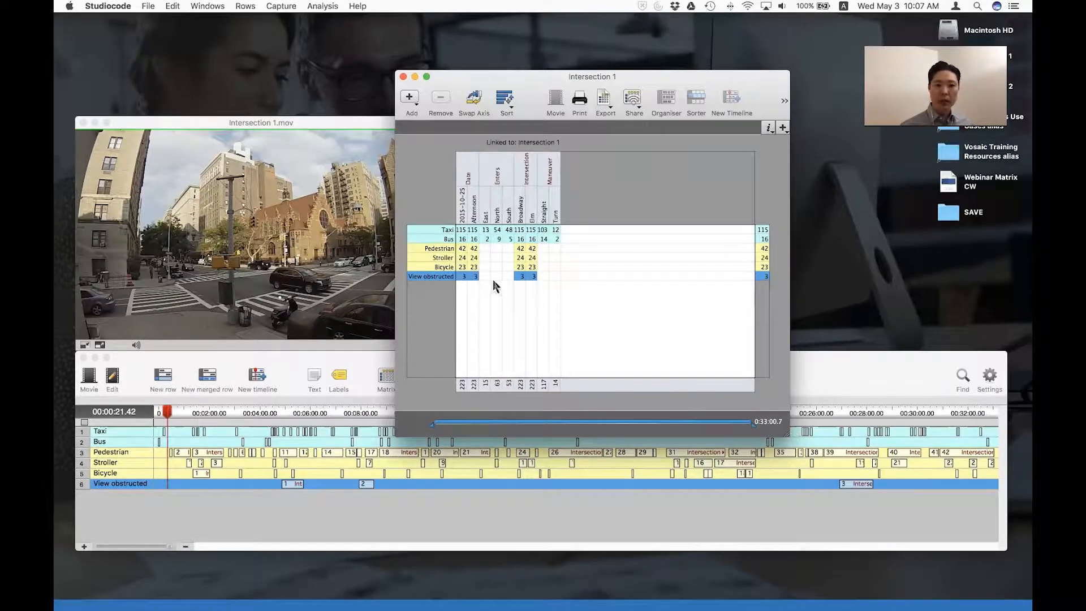
click(442, 232)
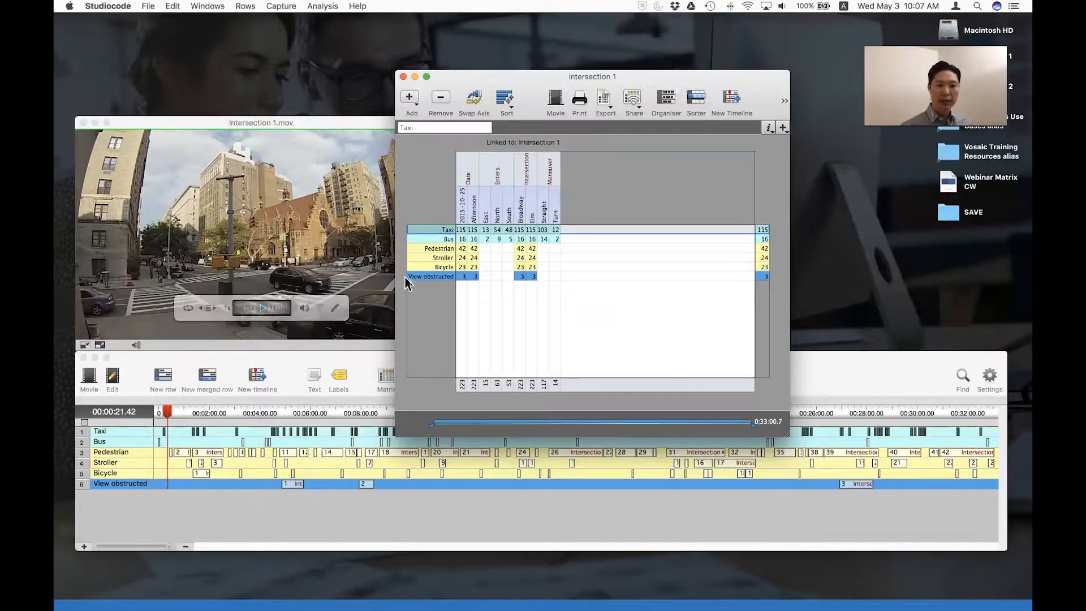
click(466, 215)
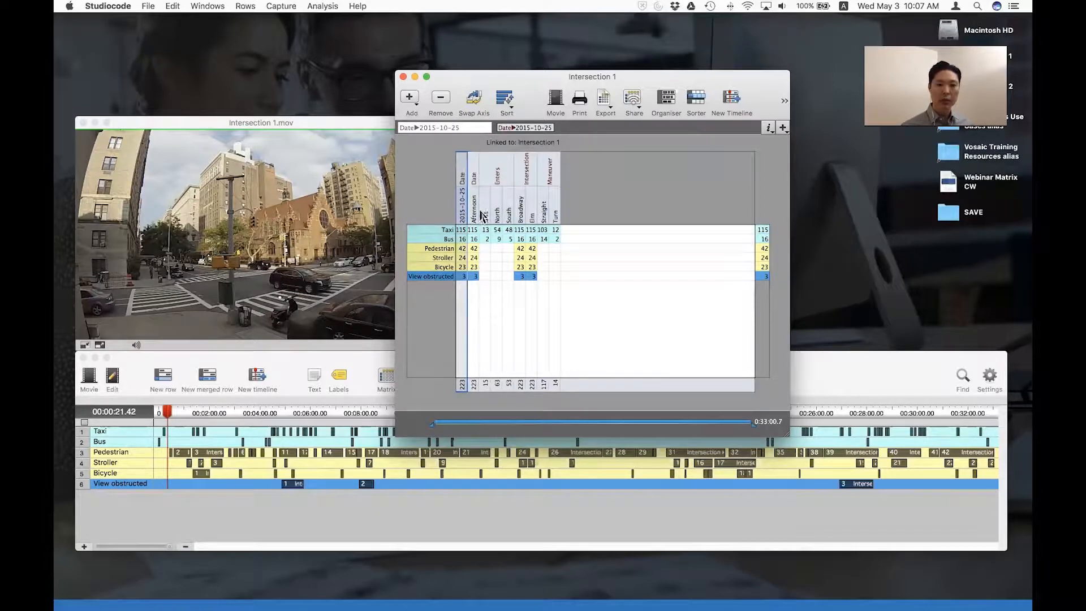
click(531, 214)
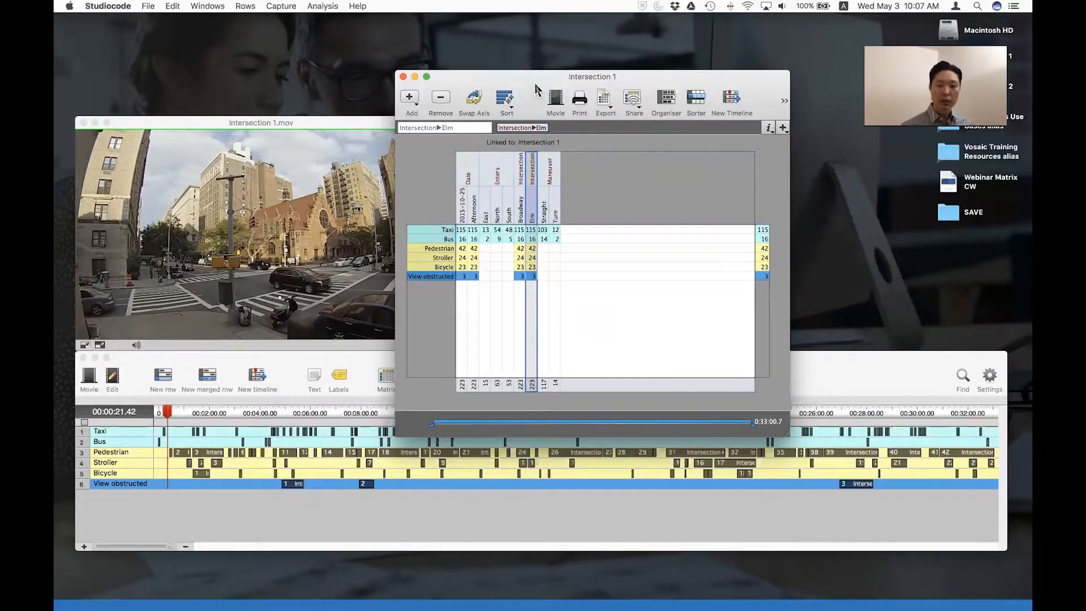
Step: Set the matrix aside and inspect the properties of the Taxi and Bus code buttons and the Taxi's North label button in the code window
drag(537, 91, 677, 166)
click(591, 120)
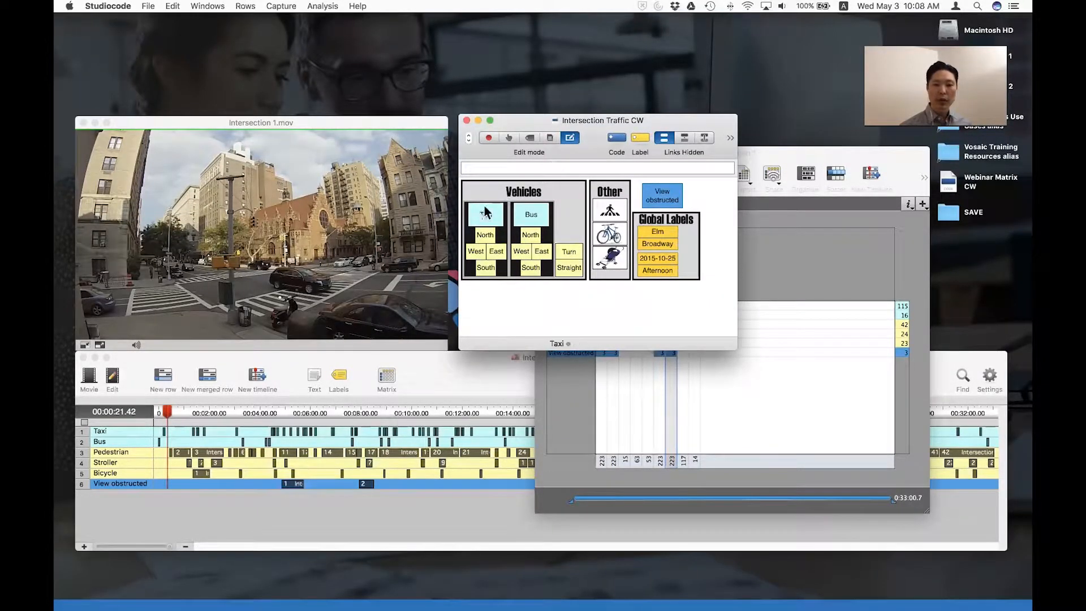
double_click(482, 219)
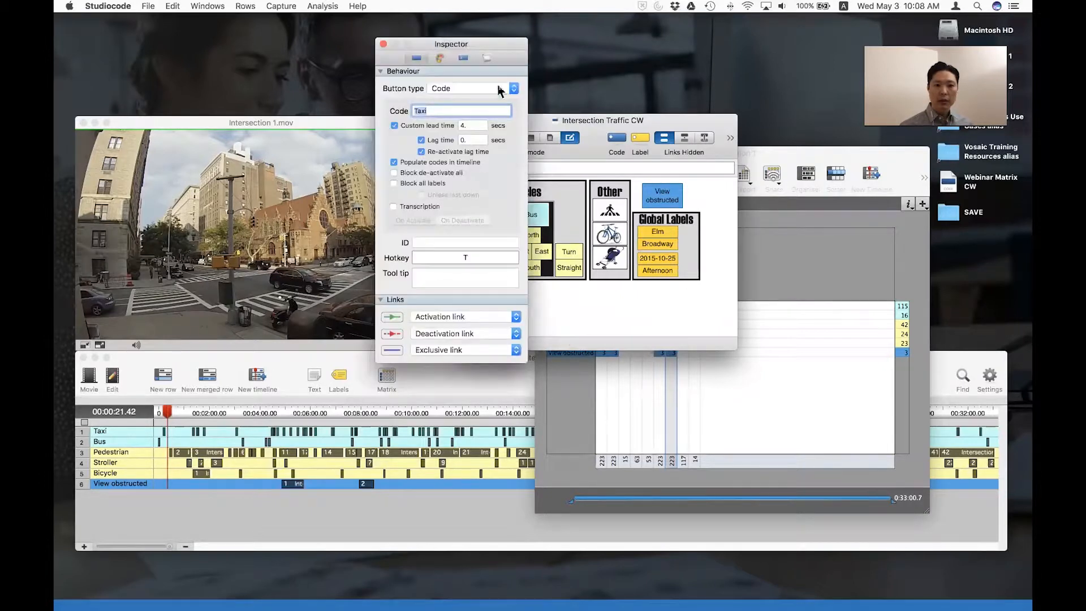
drag(496, 52, 437, 94)
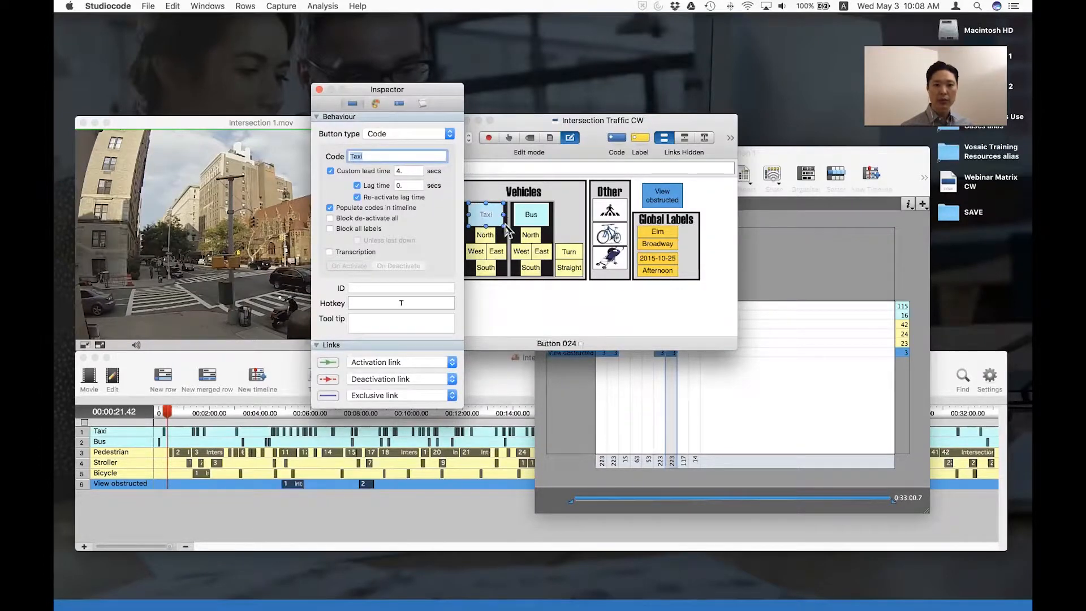
click(531, 219)
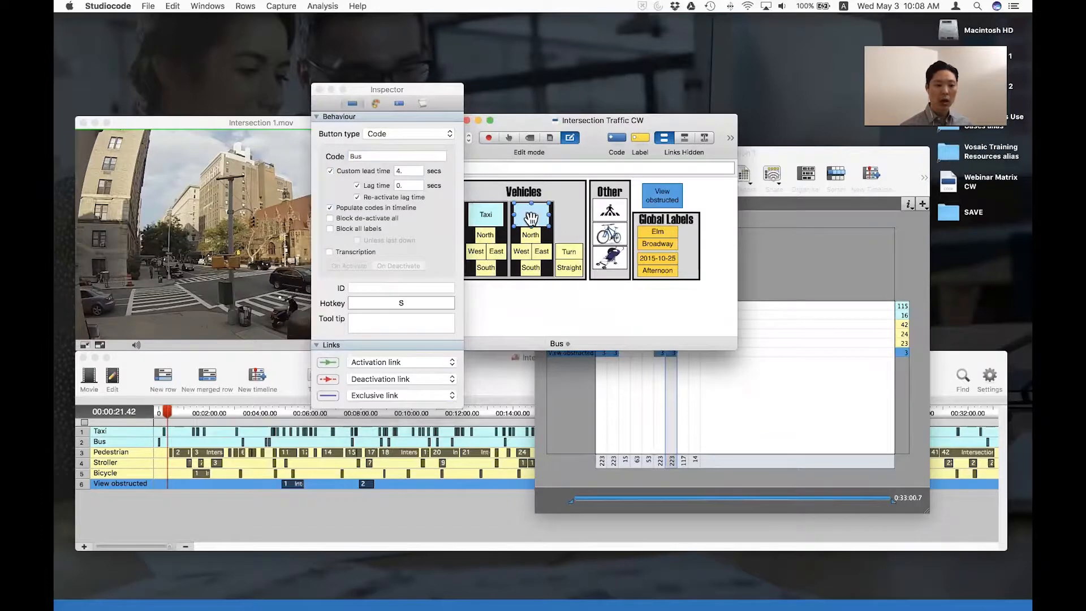
click(485, 235)
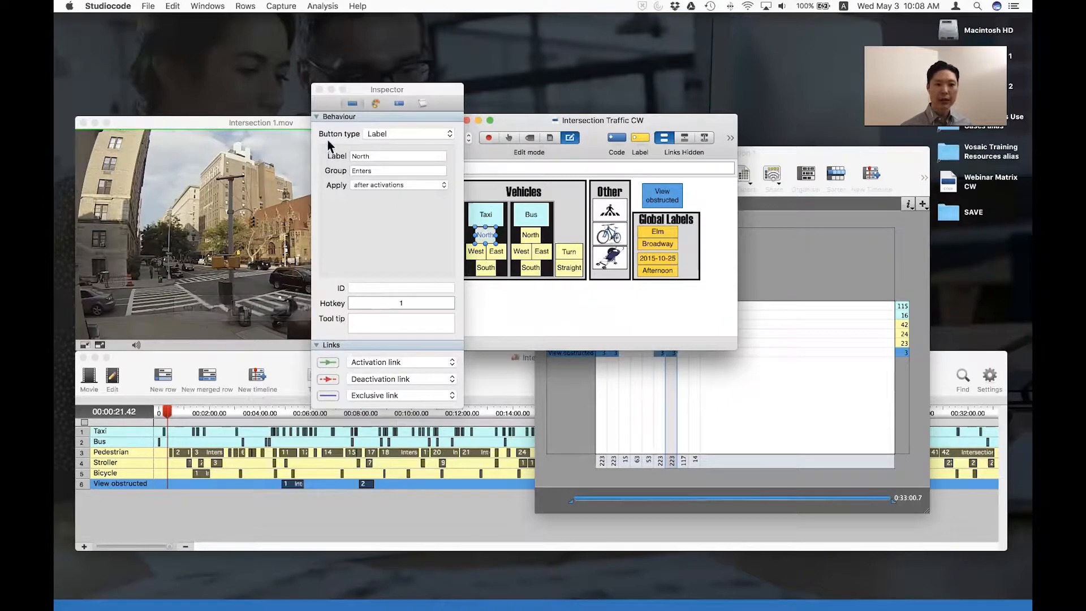
click(320, 90)
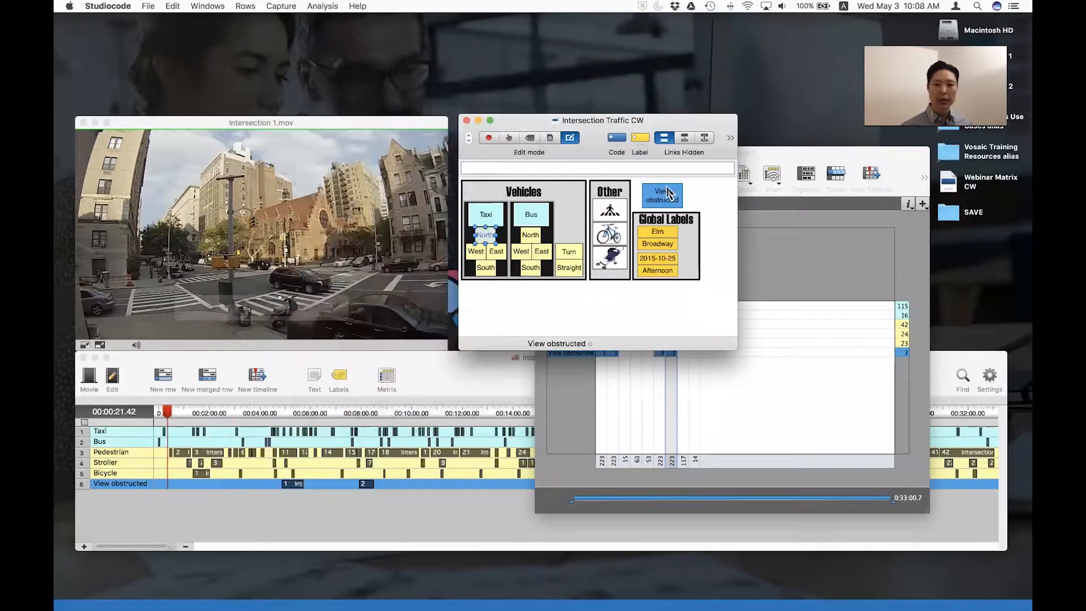
Step: Bring the matrix back beside the video, highlight the Taxi row and the Enters East column, and clear the selection
click(776, 160)
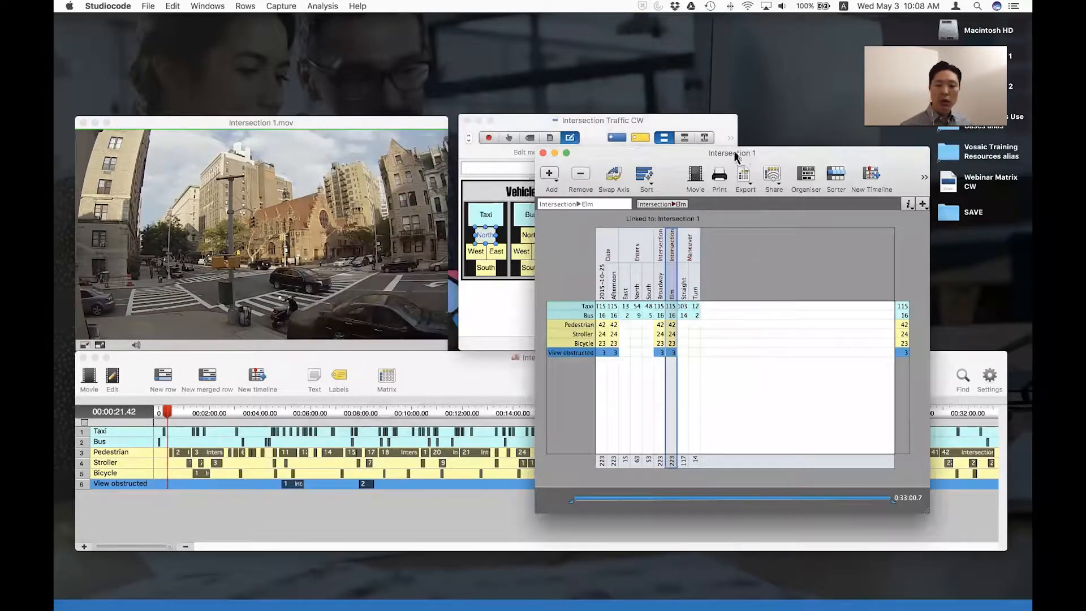
drag(735, 153, 653, 104)
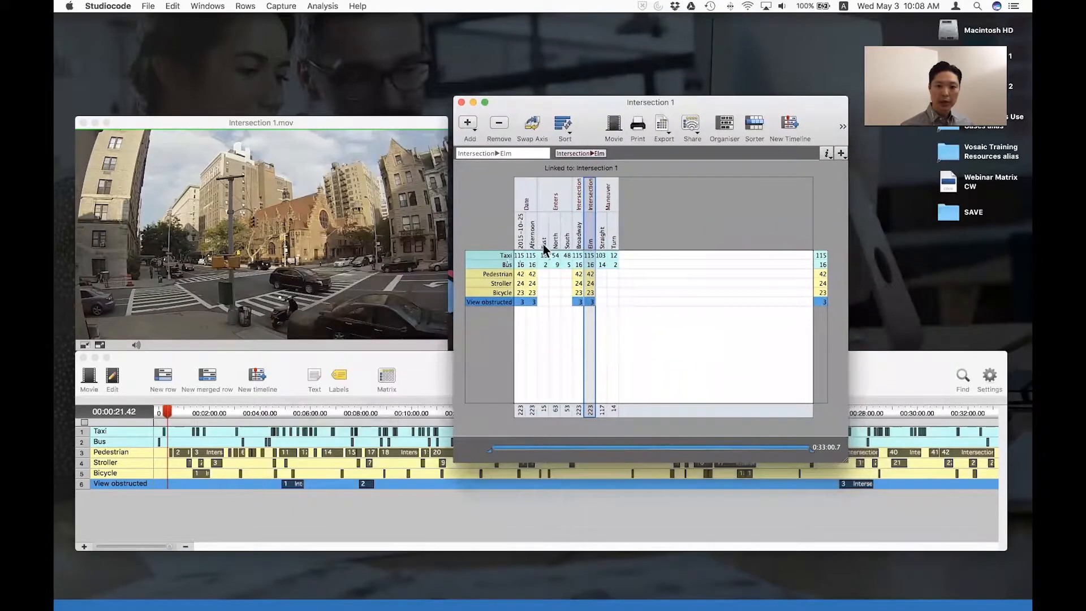
click(498, 258)
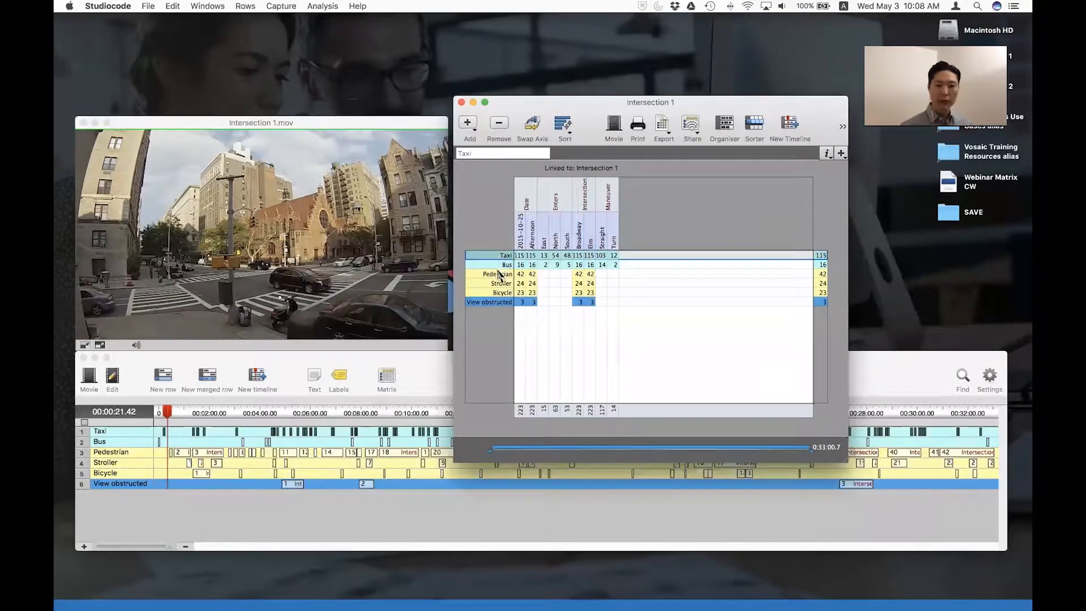
click(543, 241)
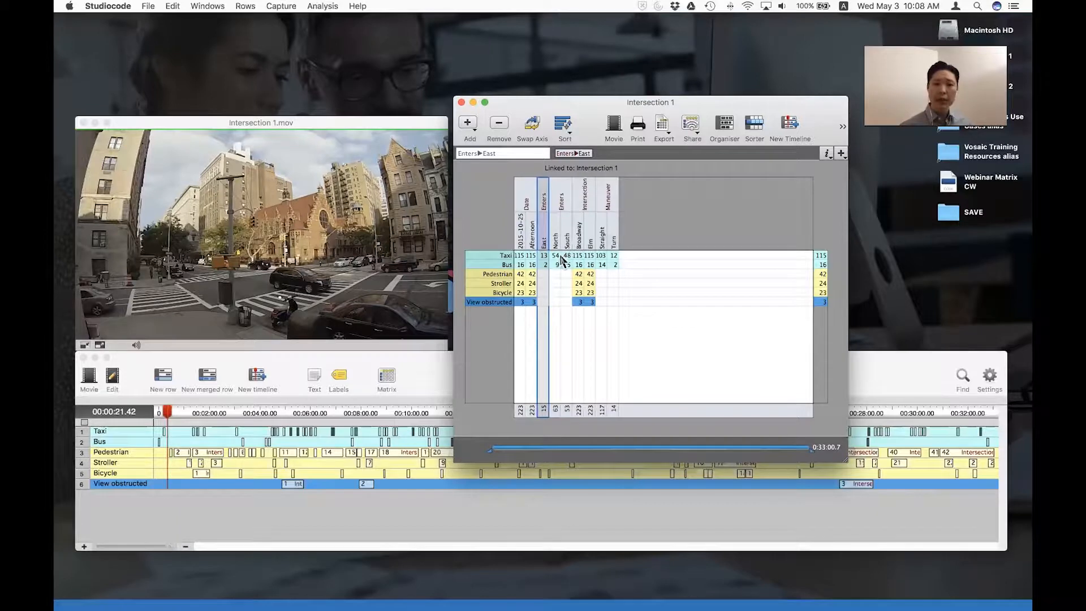
click(647, 212)
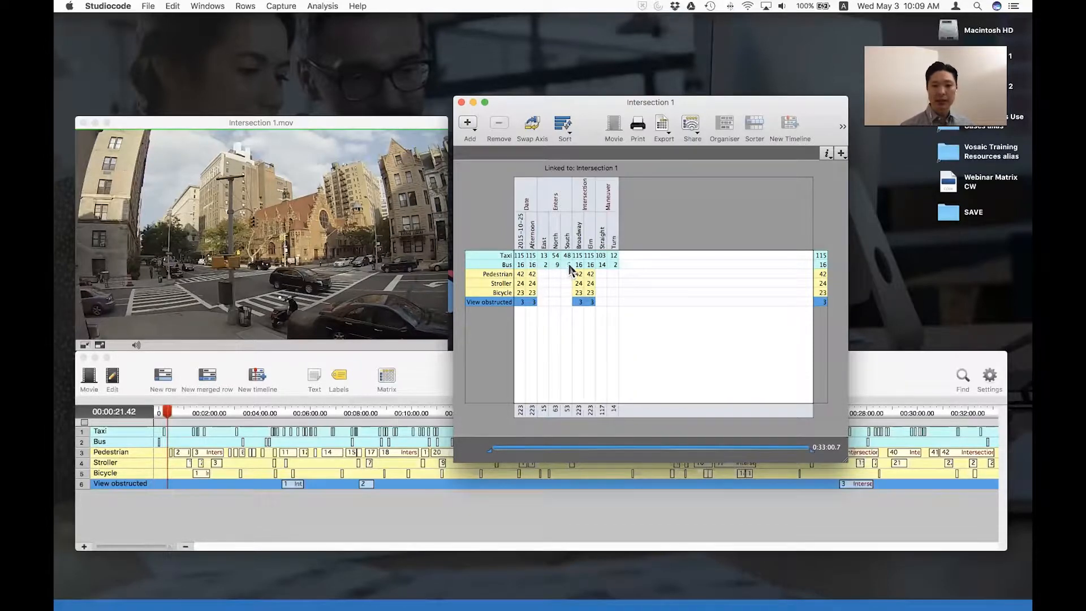
Step: Highlight the Taxi instances in the matrix for the Afternoon, East and Straight labels and for the row total
click(524, 260)
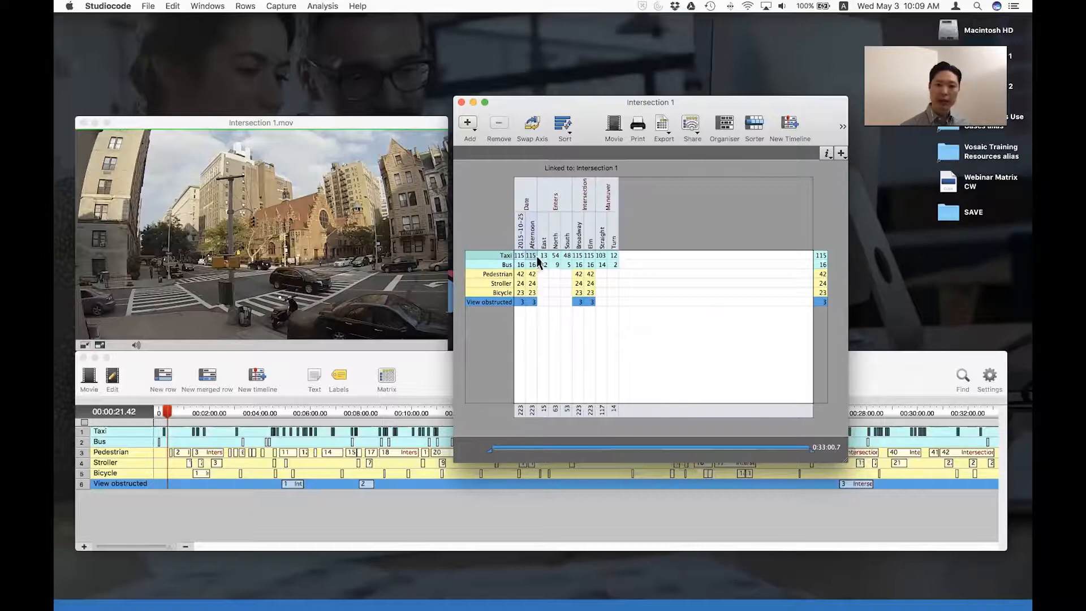
click(543, 256)
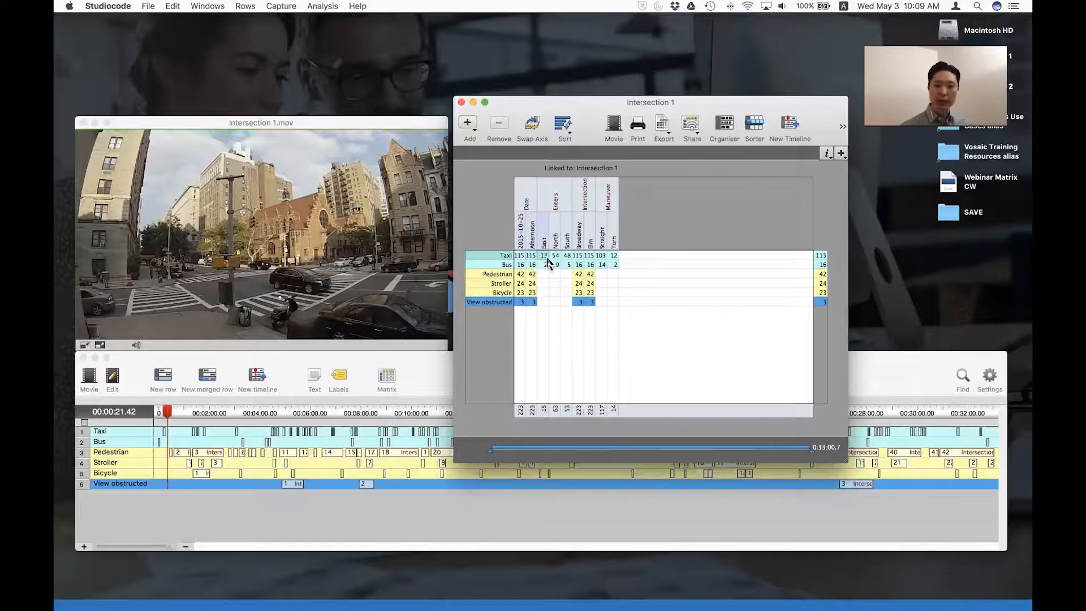
click(827, 257)
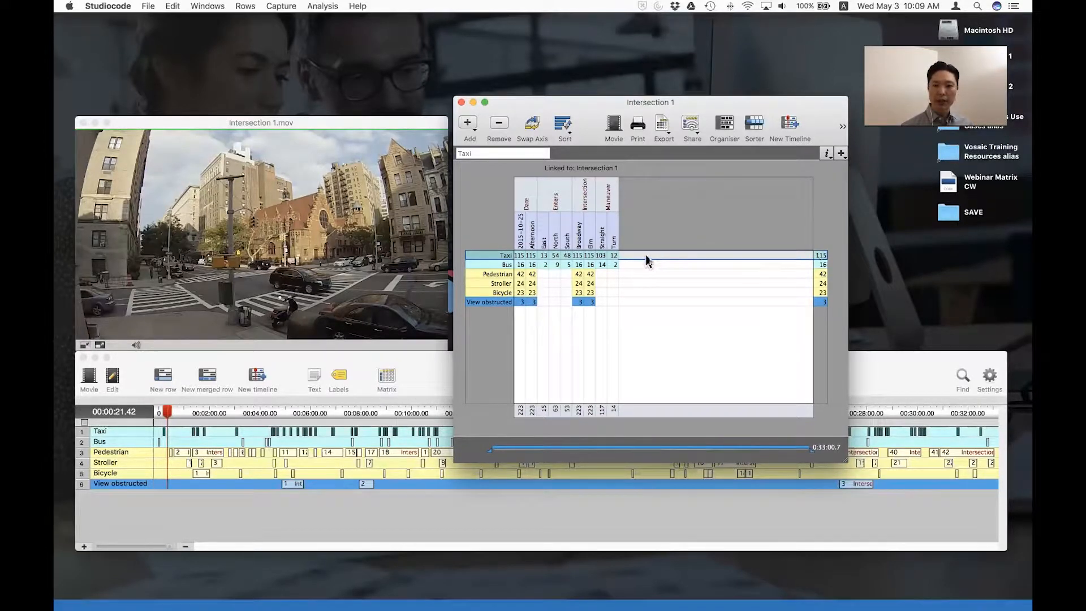
click(616, 256)
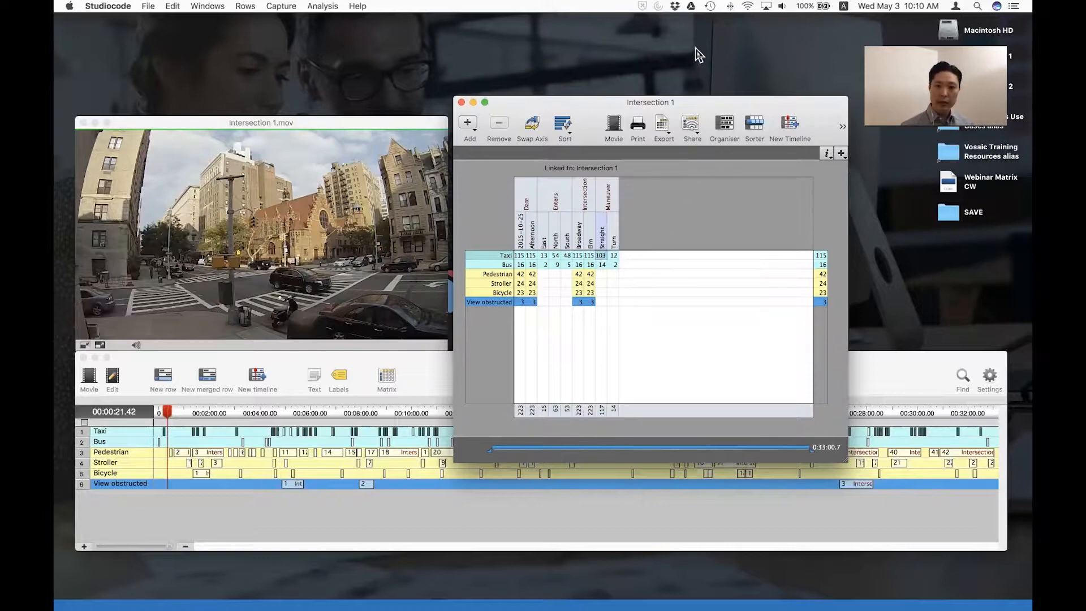
Step: Move the matrix clear of the timeline and highlight the Bus instances for East and the Pedestrian instances for Broadway
drag(663, 107, 675, 40)
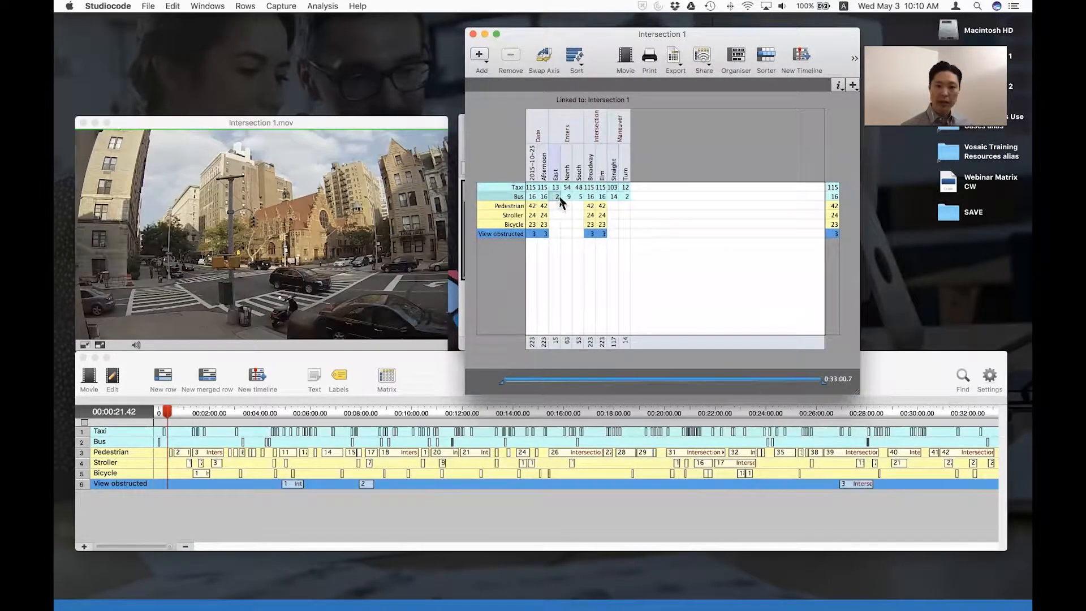
click(590, 208)
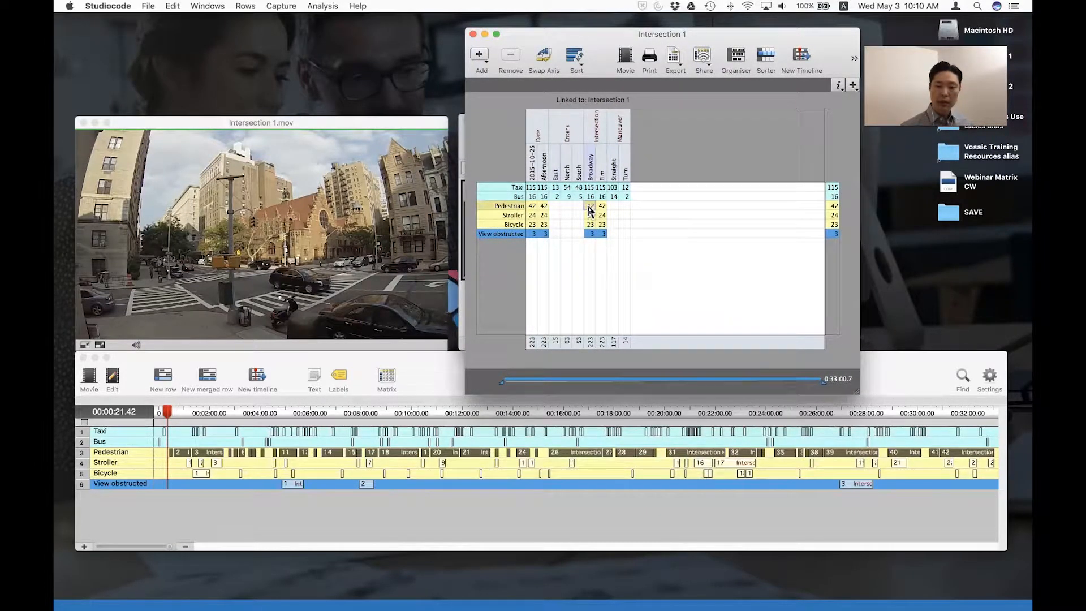
Step: Highlight the Bicycle instances for Elm, then the Bus instances for Turn and Elm in the matrix
click(601, 226)
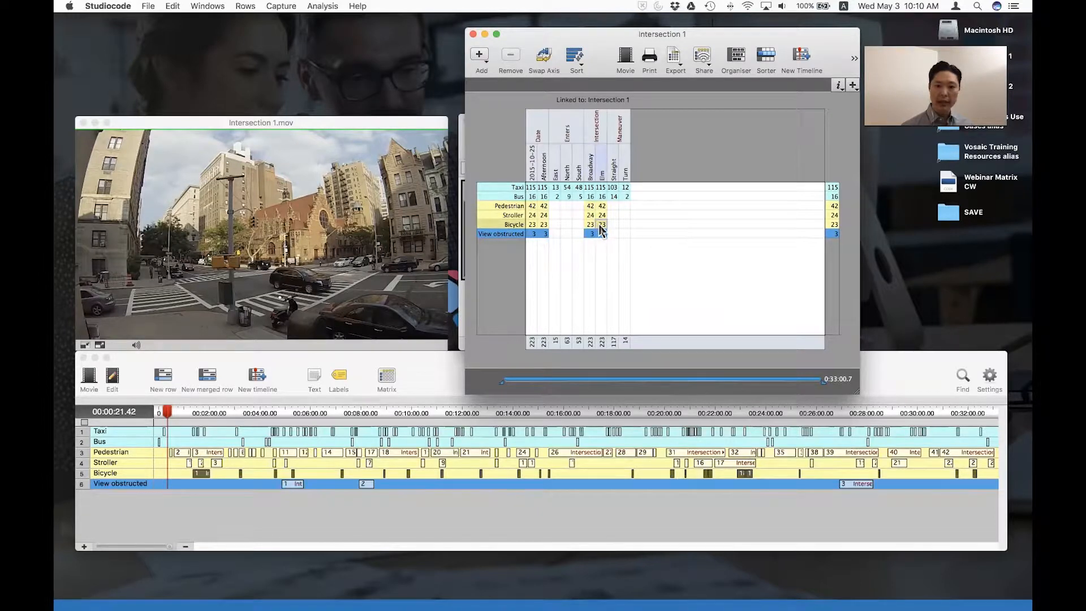
click(626, 198)
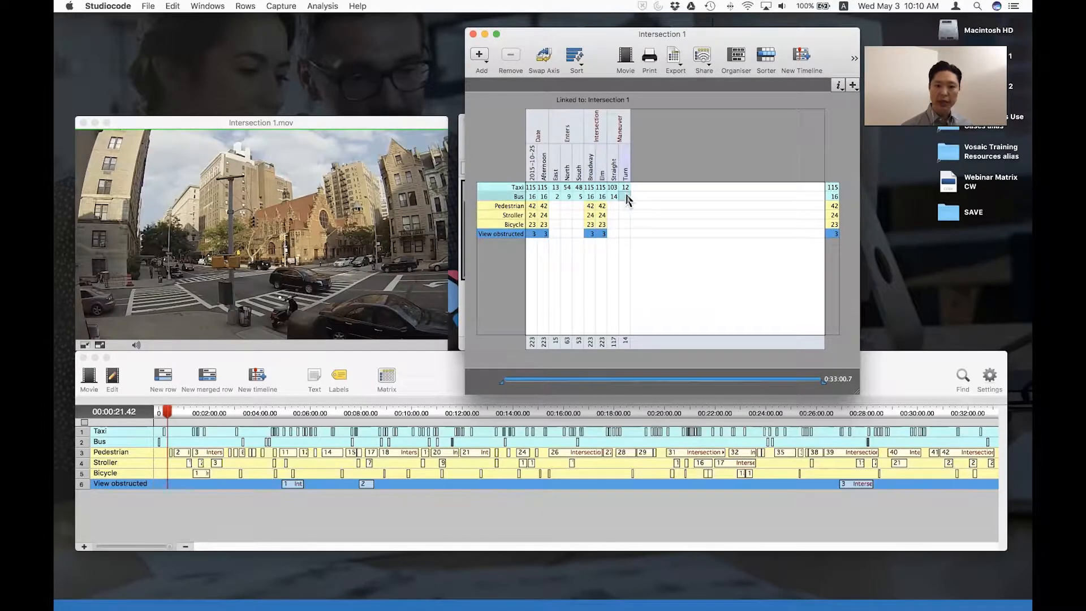
click(602, 197)
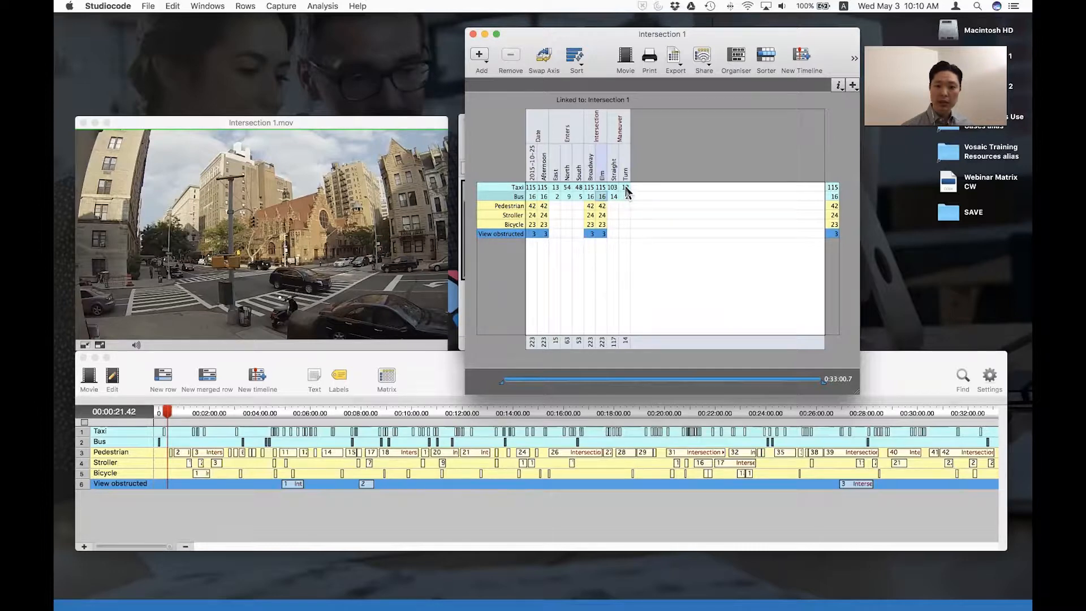
Step: Play the Taxi instances labelled Turn from the matrix, move the movie window over the main video, and close it
click(626, 188)
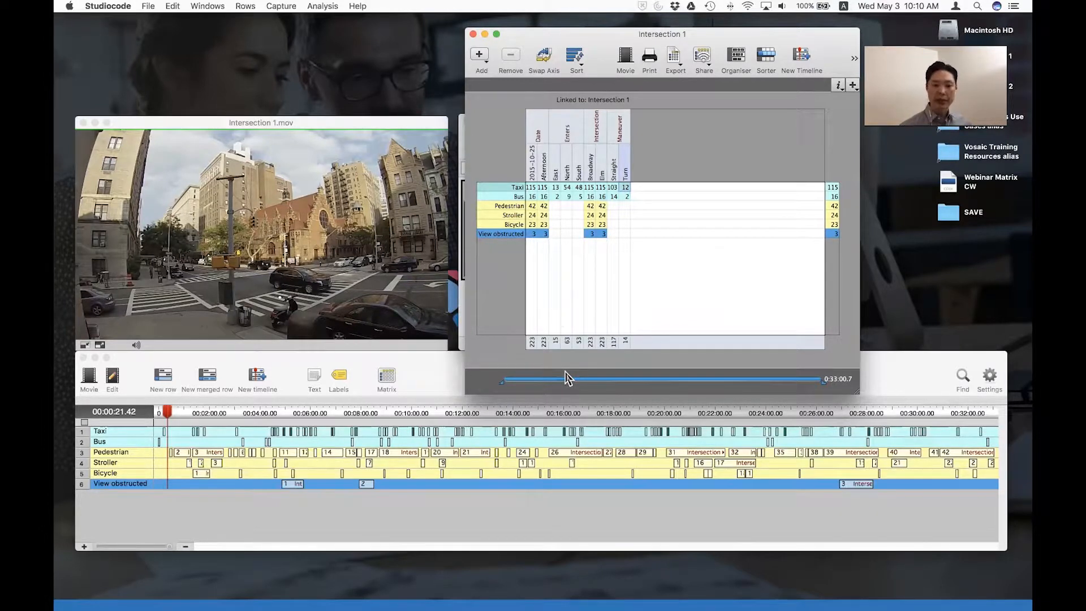
click(626, 188)
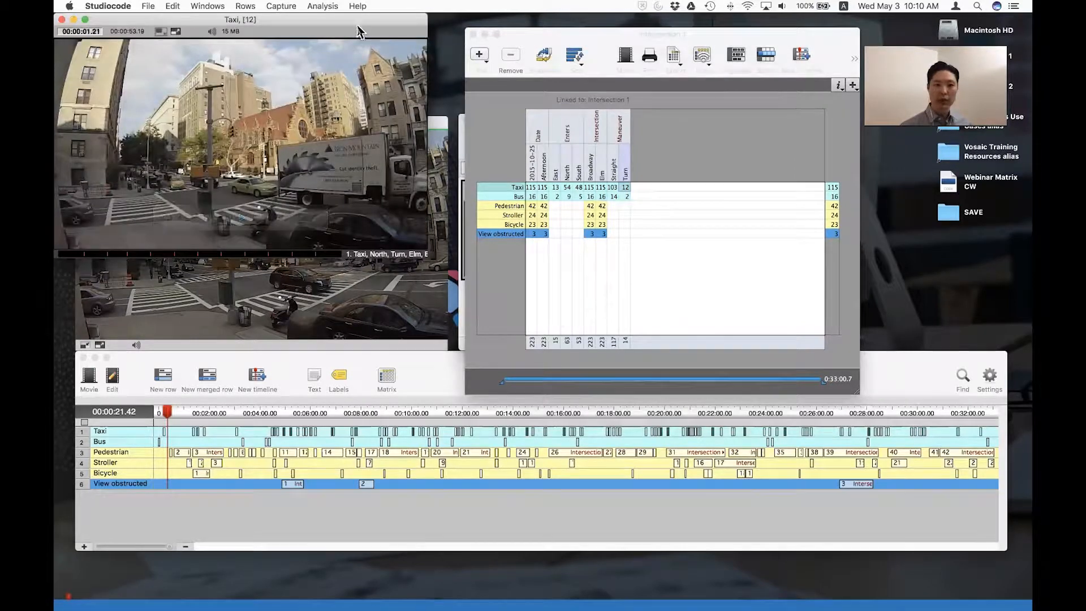
drag(358, 31, 550, 124)
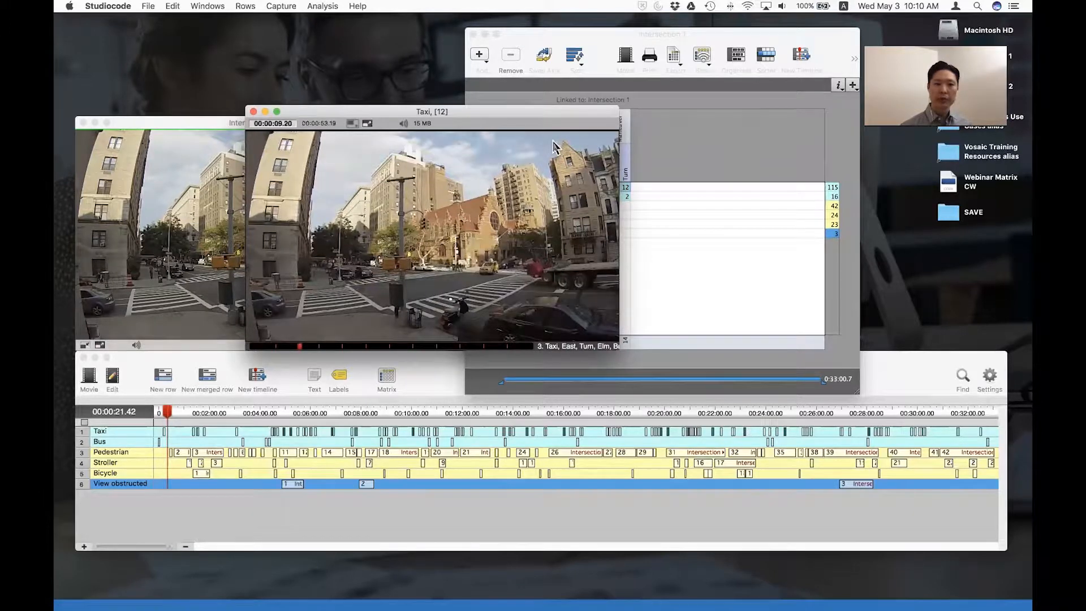
click(253, 111)
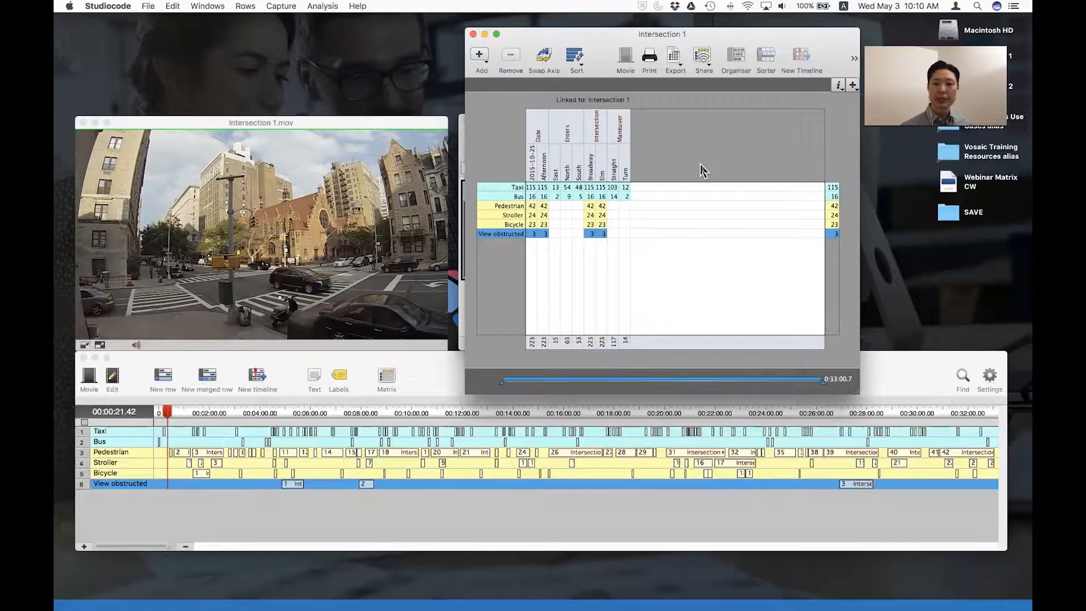
Step: Highlight the Taxi row, then play the Bus Straight and Taxi Turn instances together as one movie and close it
drag(660, 41, 652, 41)
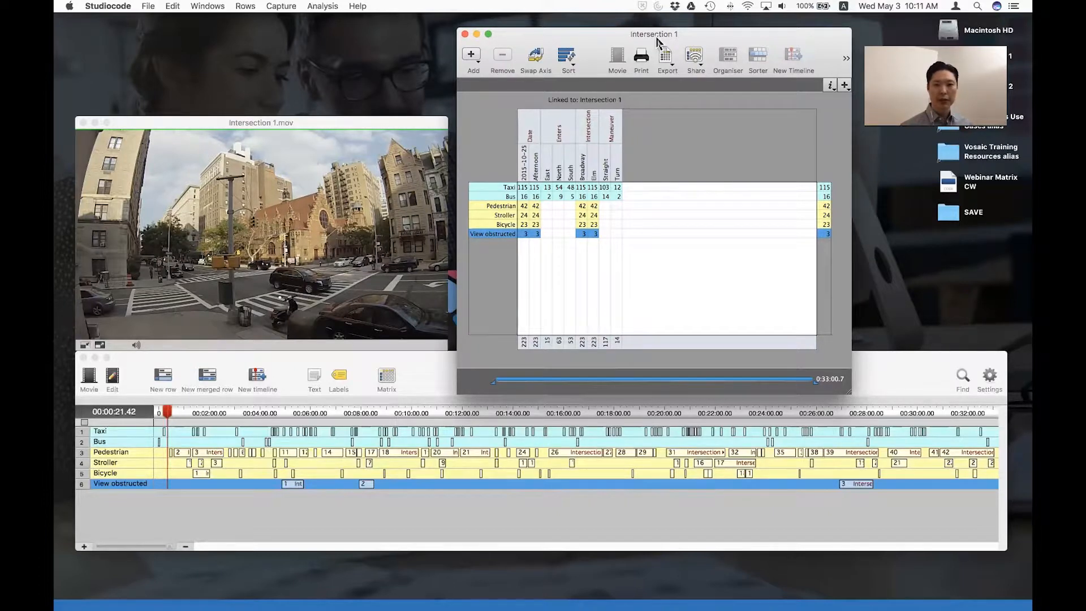
click(506, 187)
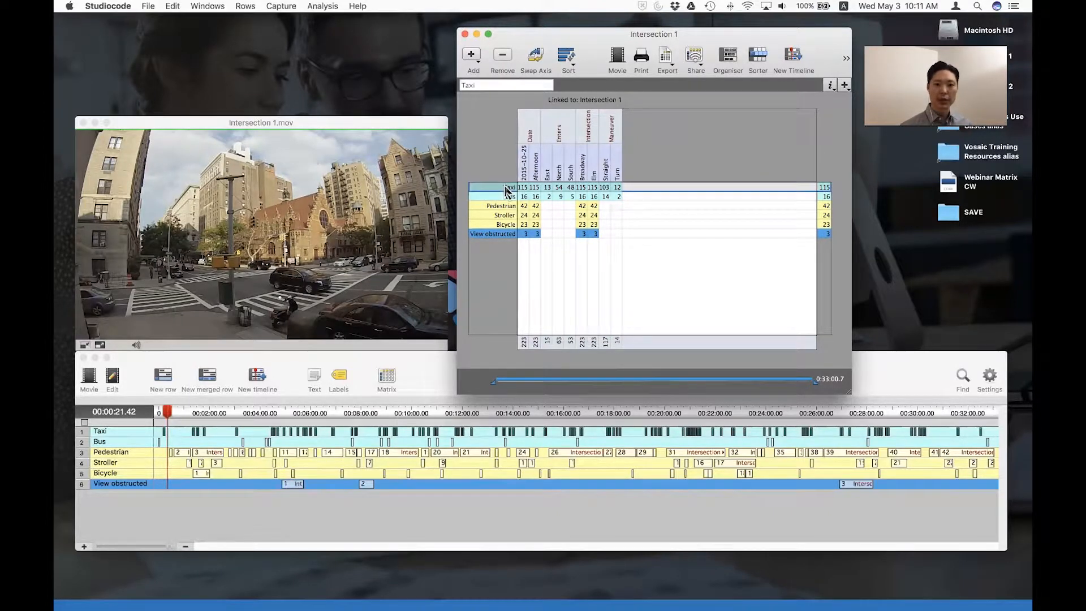
click(548, 194)
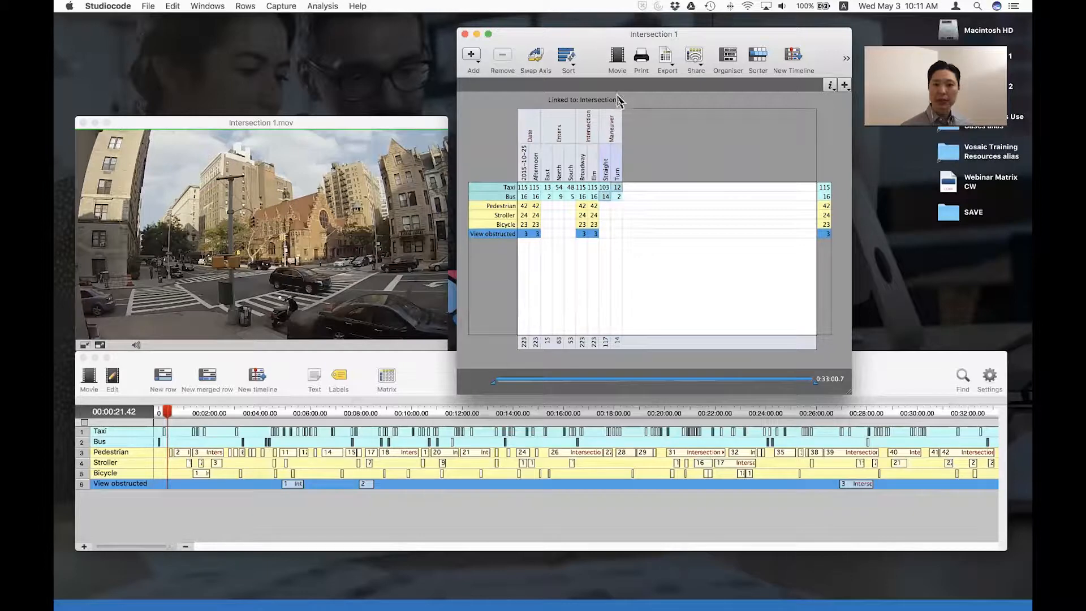
click(617, 61)
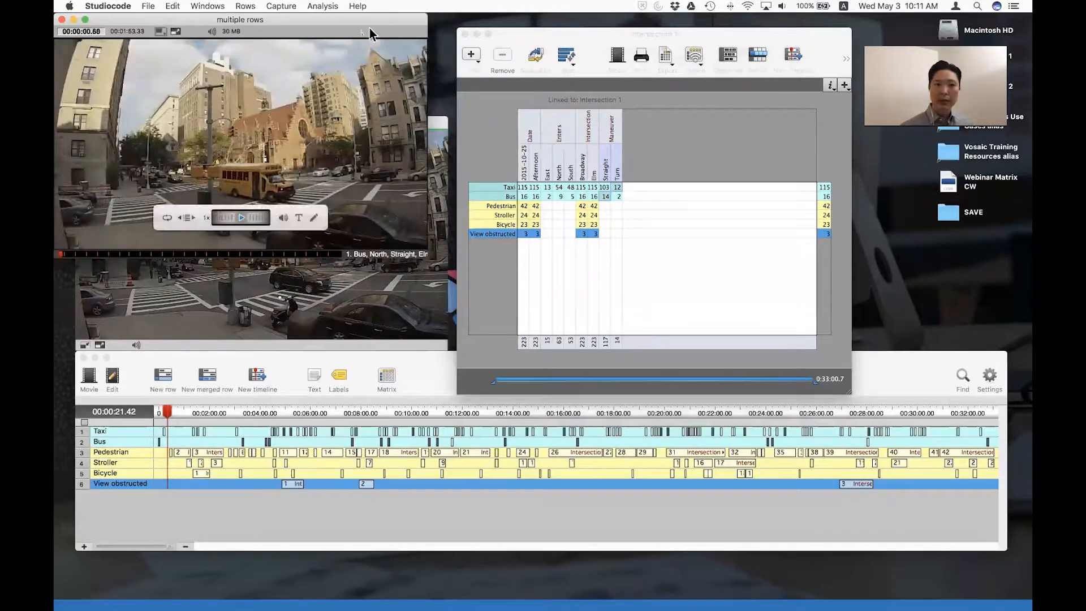
drag(354, 28, 608, 166)
mouse_move(526, 308)
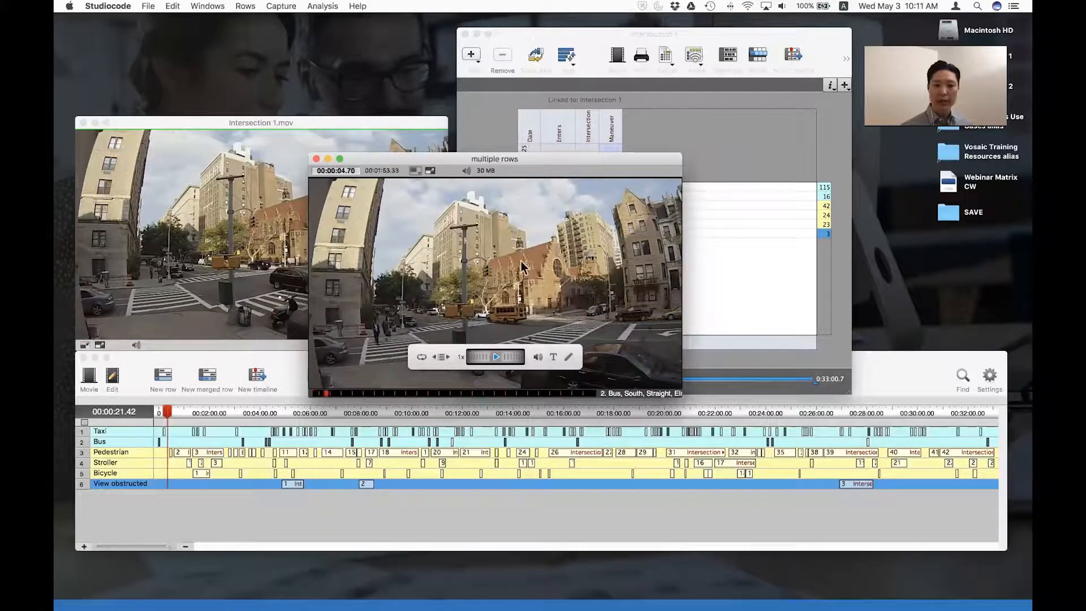
click(316, 159)
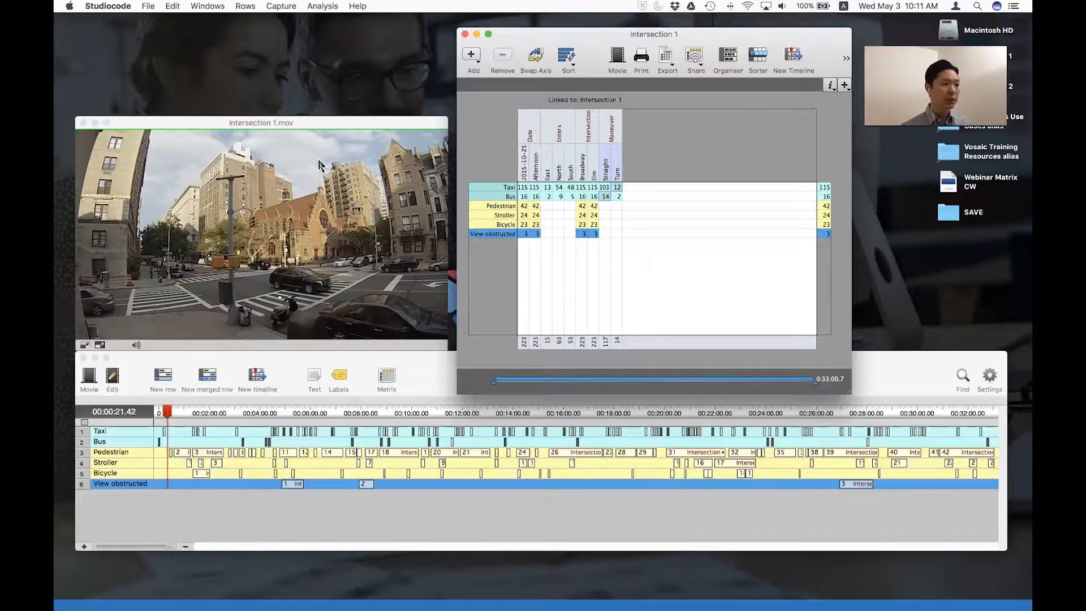
mouse_move(342, 170)
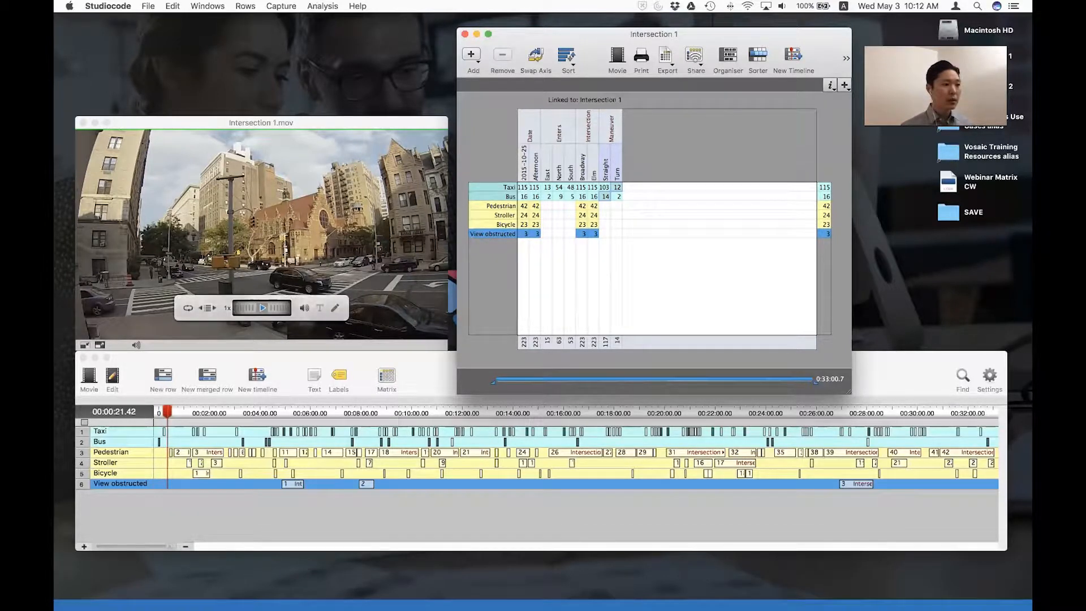
Step: Reorder the matrix to put Bus above Taxi and Stroller above Pedestrian, and move the North column between Broadway and Elm
click(661, 169)
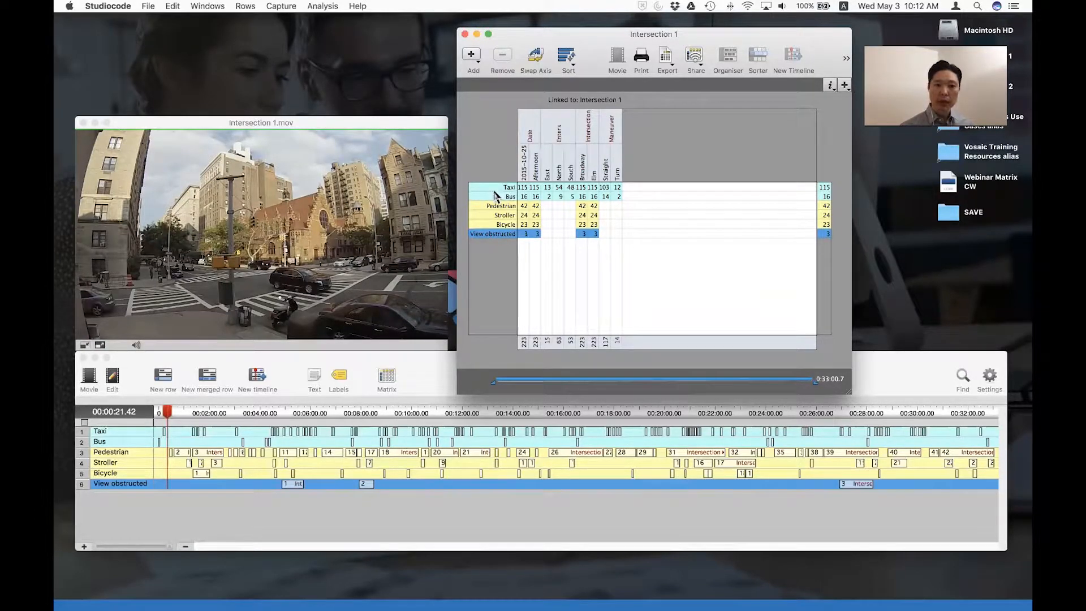
drag(486, 190, 484, 222)
drag(559, 170, 585, 169)
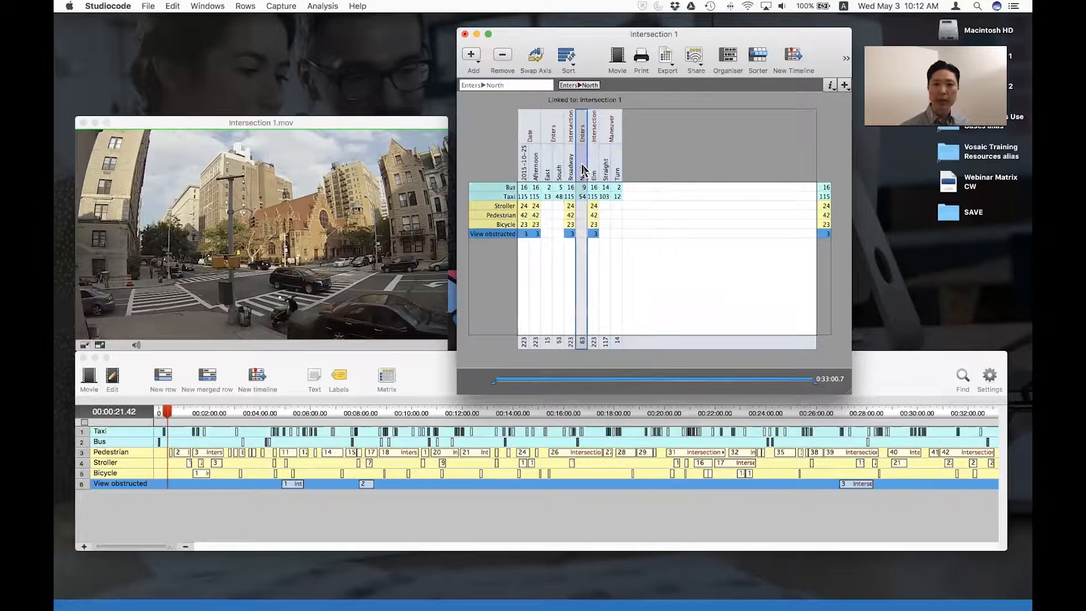
Step: Move the whole Date group behind the Maneuver columns and clear the selection
click(531, 139)
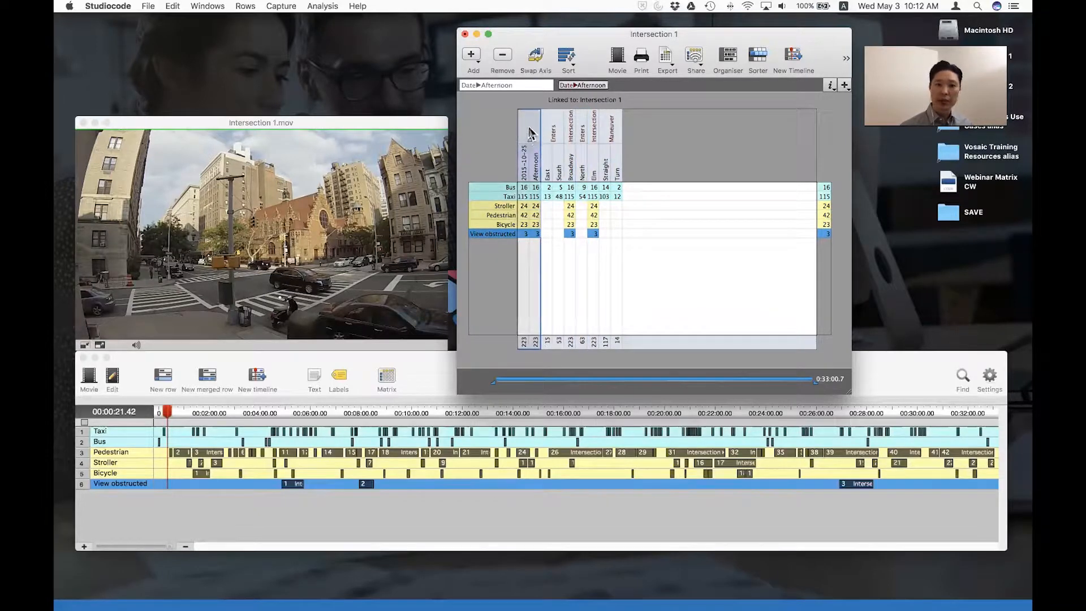
drag(527, 138, 627, 138)
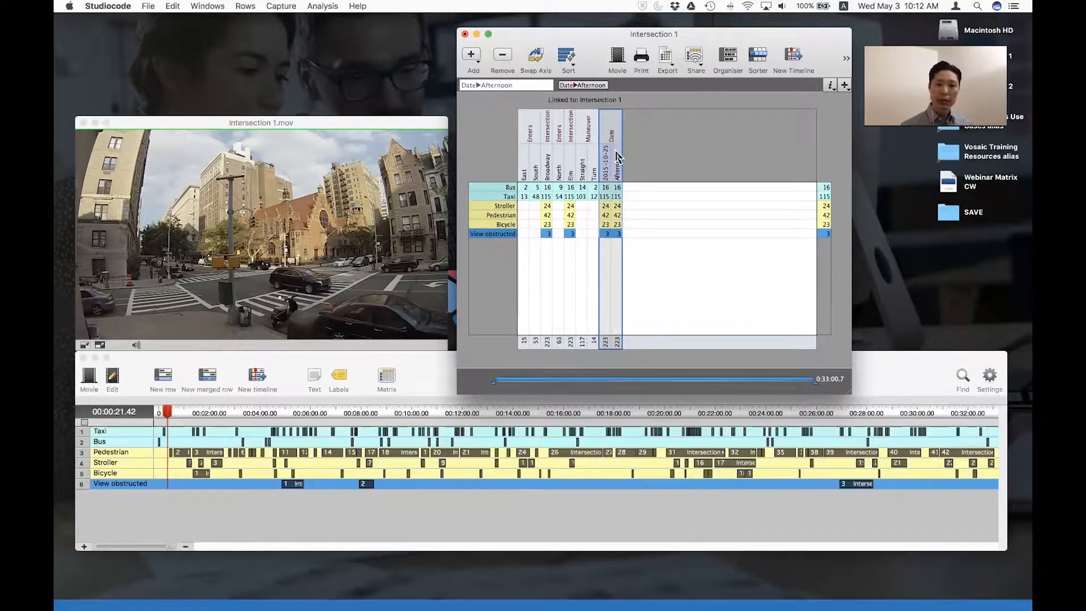
click(640, 153)
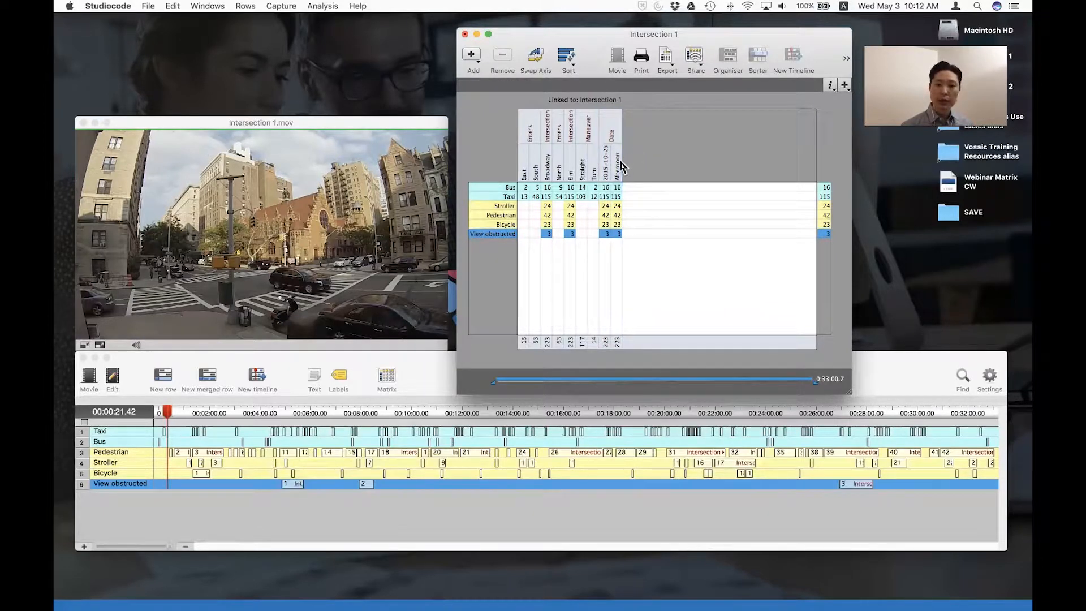
Step: Remove the Afternoon column from the matrix and undo the removal
click(618, 167)
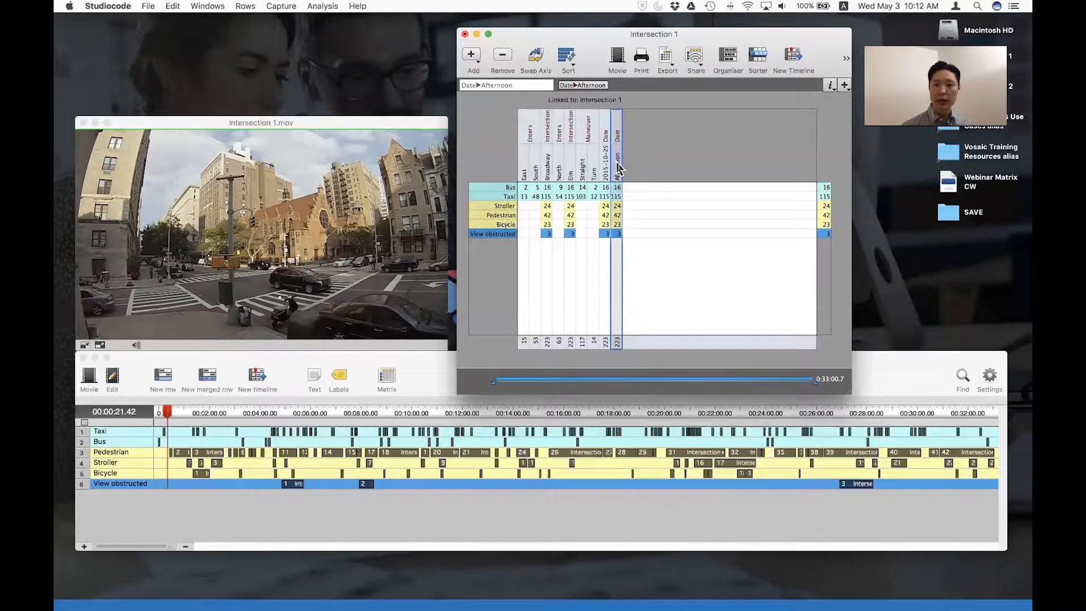
right_click(618, 168)
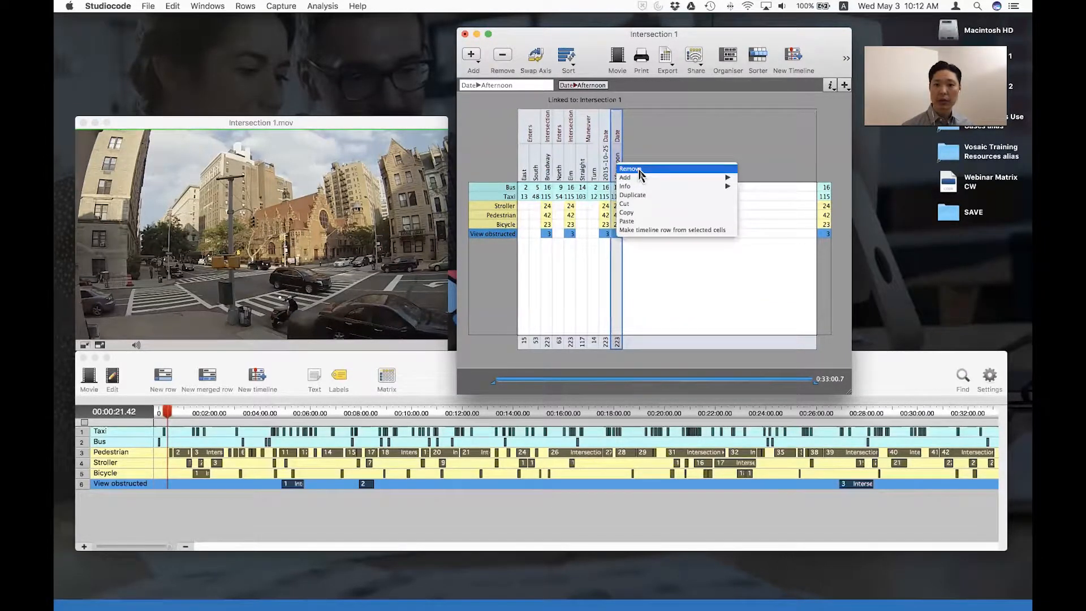
click(640, 170)
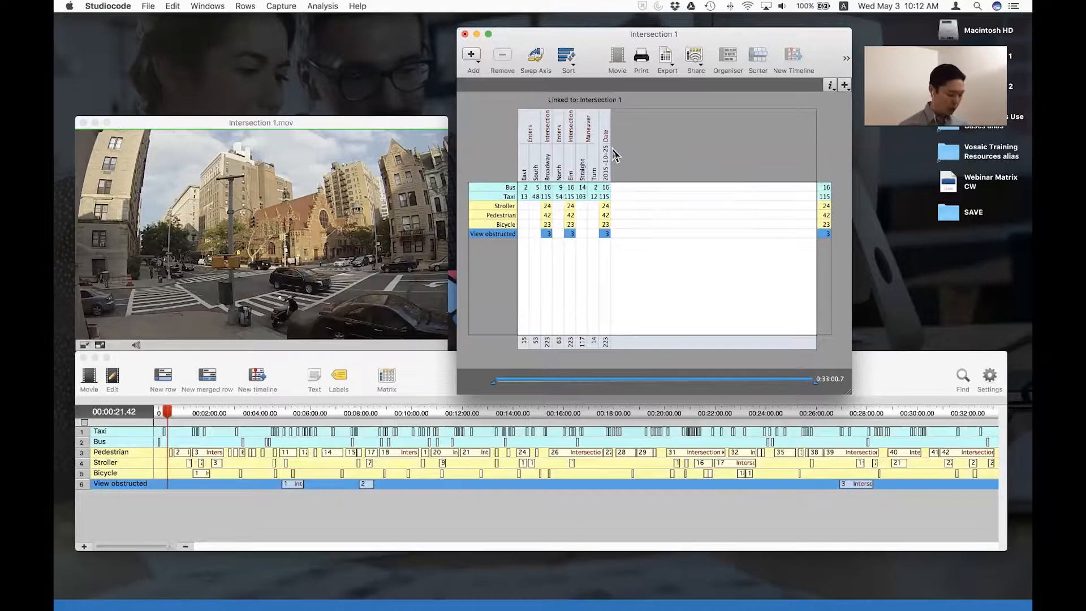
key(super+z)
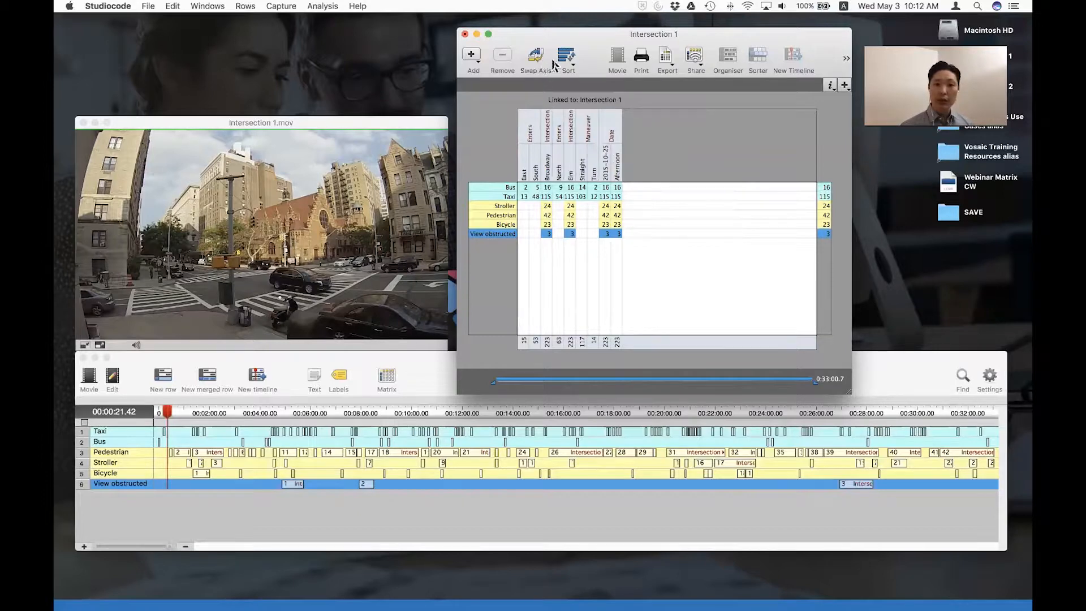
Step: Sort the matrix's label groups in ascending order and its rows by descending color
click(569, 57)
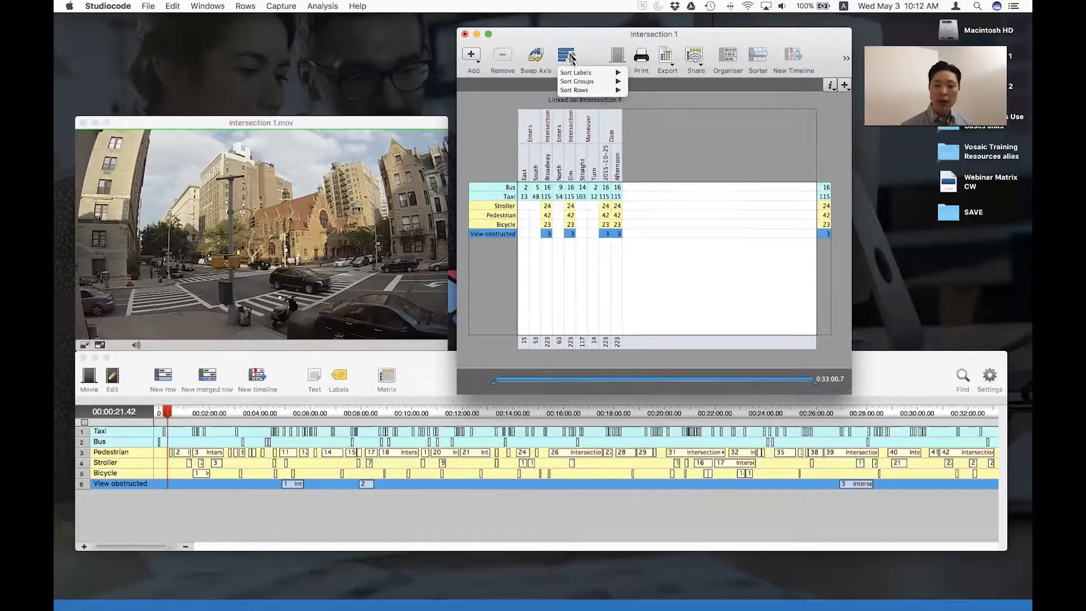
mouse_move(575, 78)
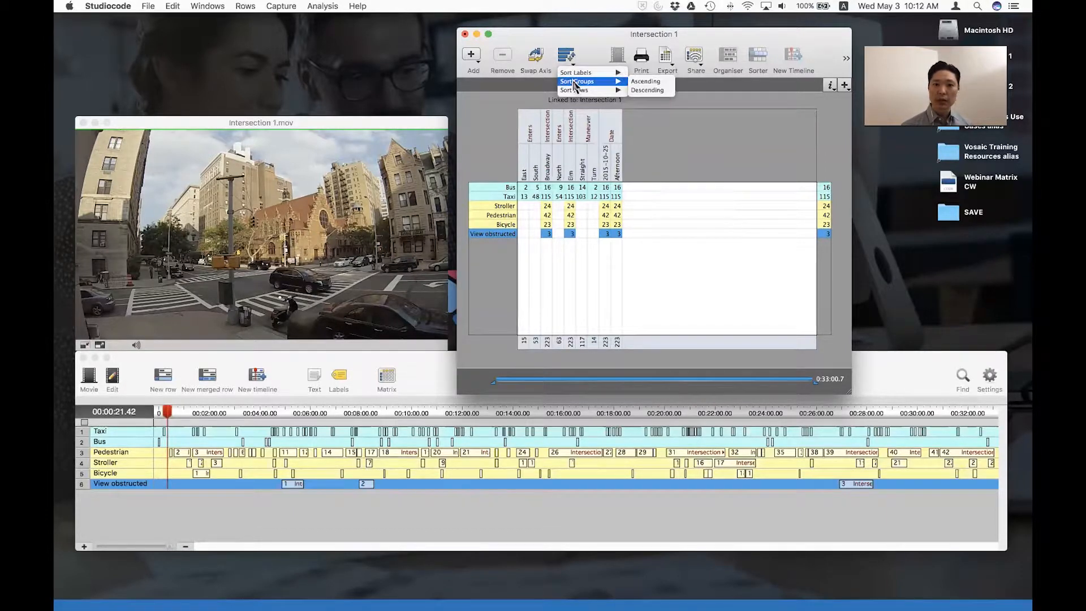
click(657, 82)
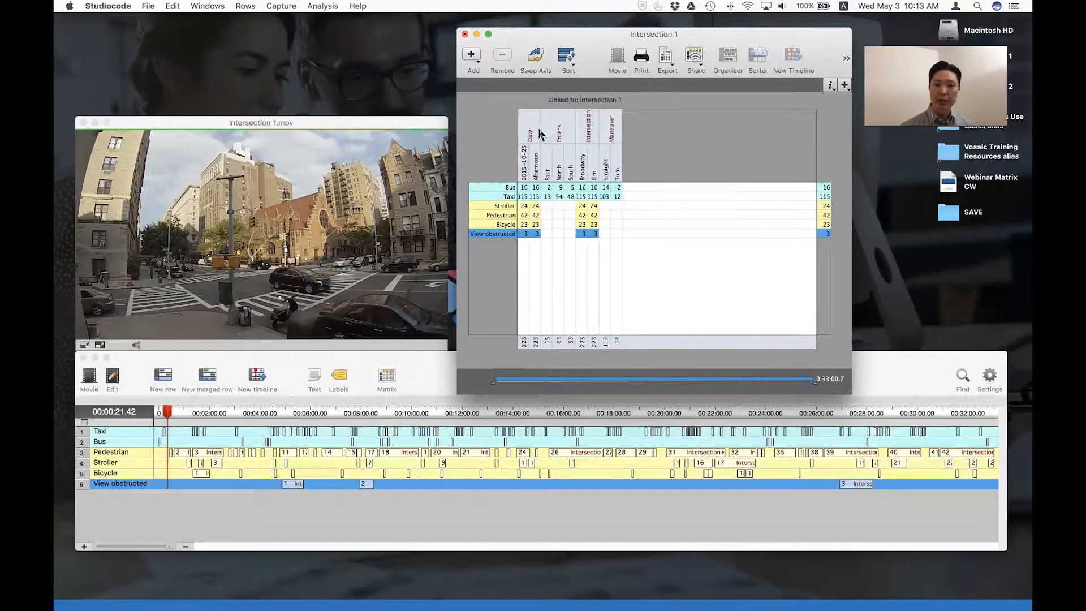
click(566, 56)
mouse_move(604, 92)
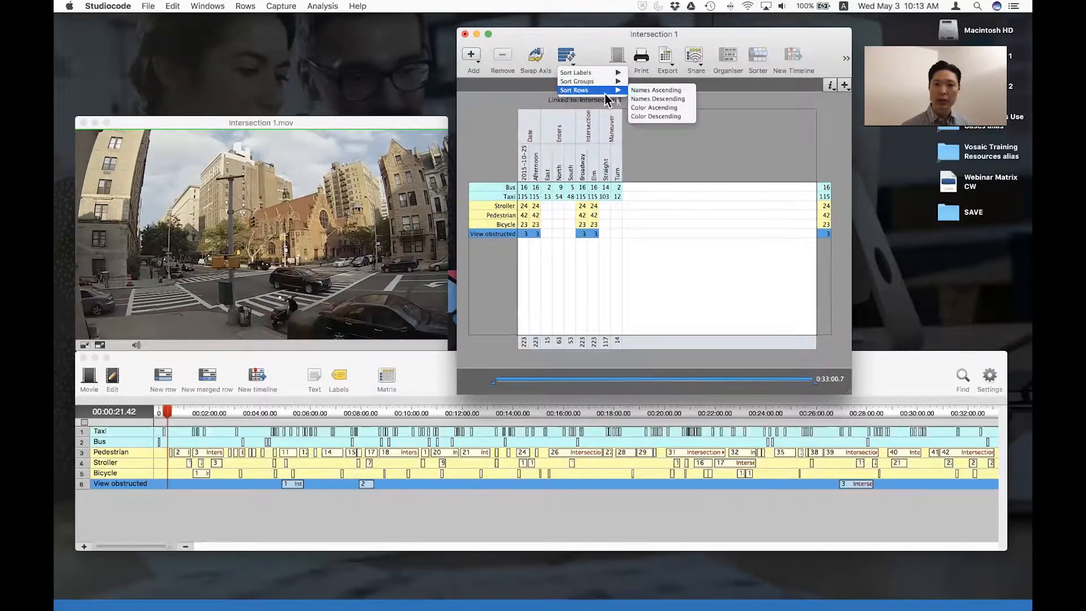
click(668, 116)
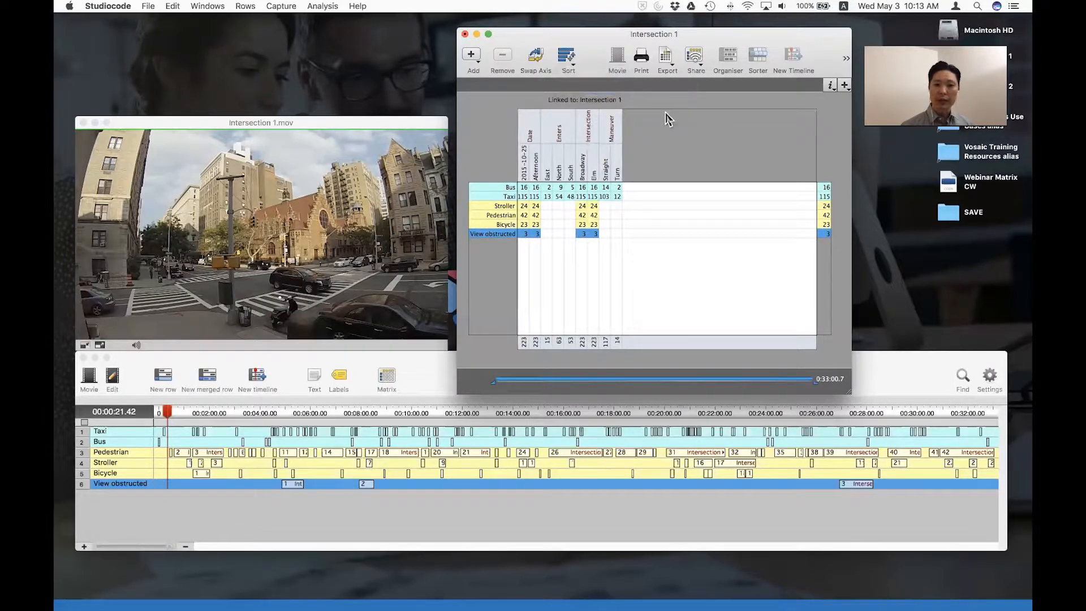
Step: Sort the matrix's labels in ascending order, and sort the groups ascending again to bring each group's labels together
click(570, 55)
mouse_move(574, 75)
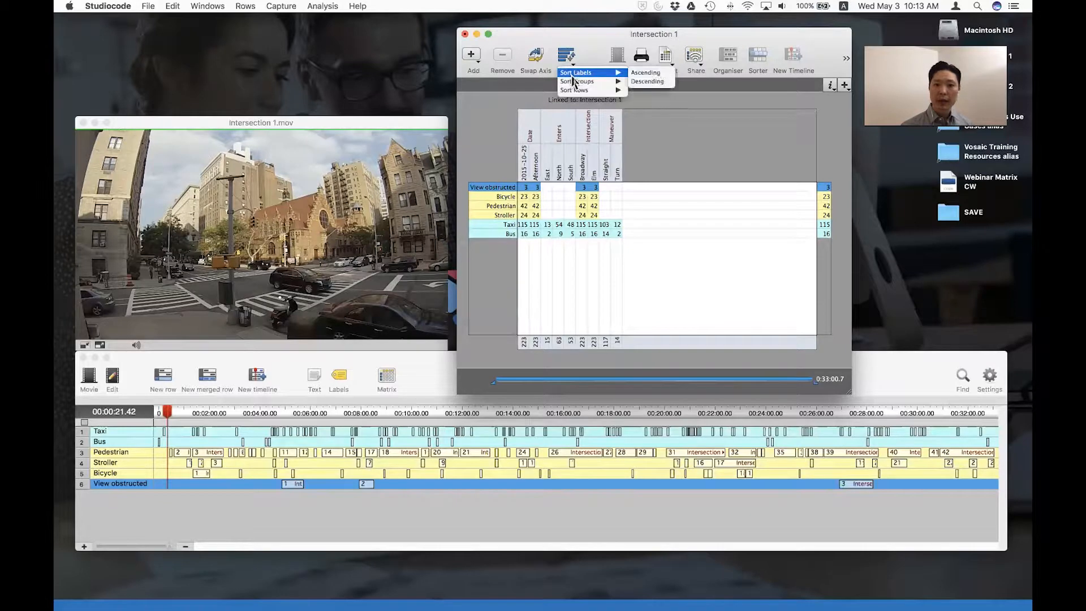
click(640, 74)
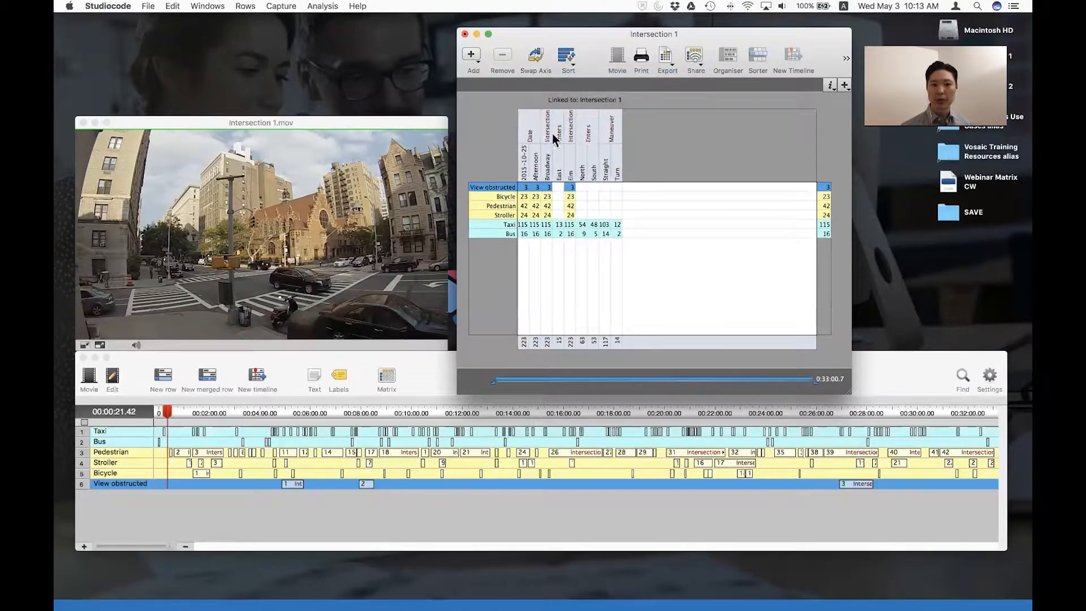
click(565, 62)
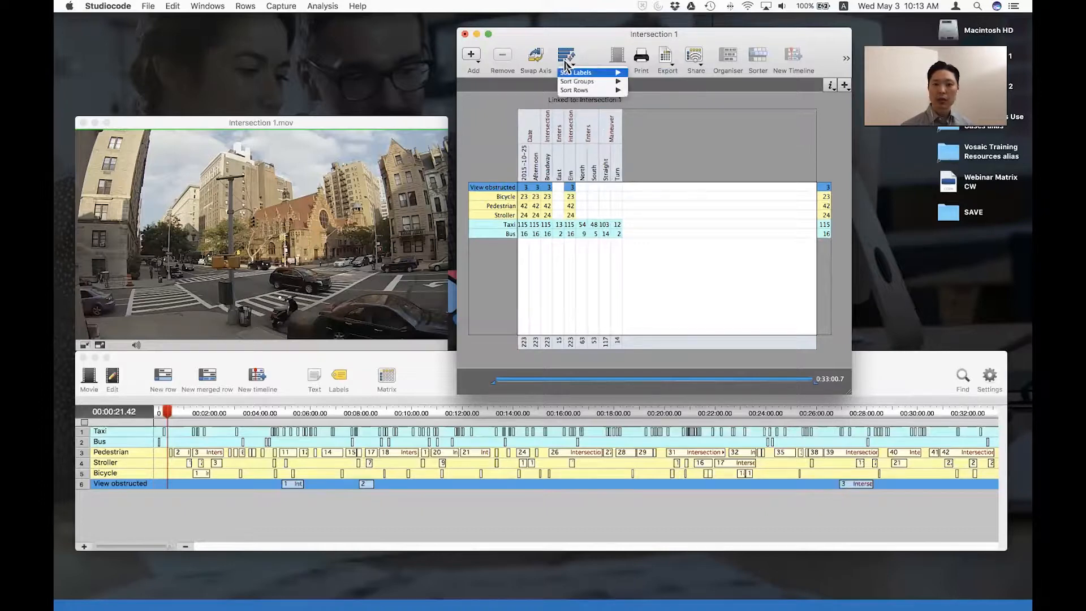
mouse_move(573, 85)
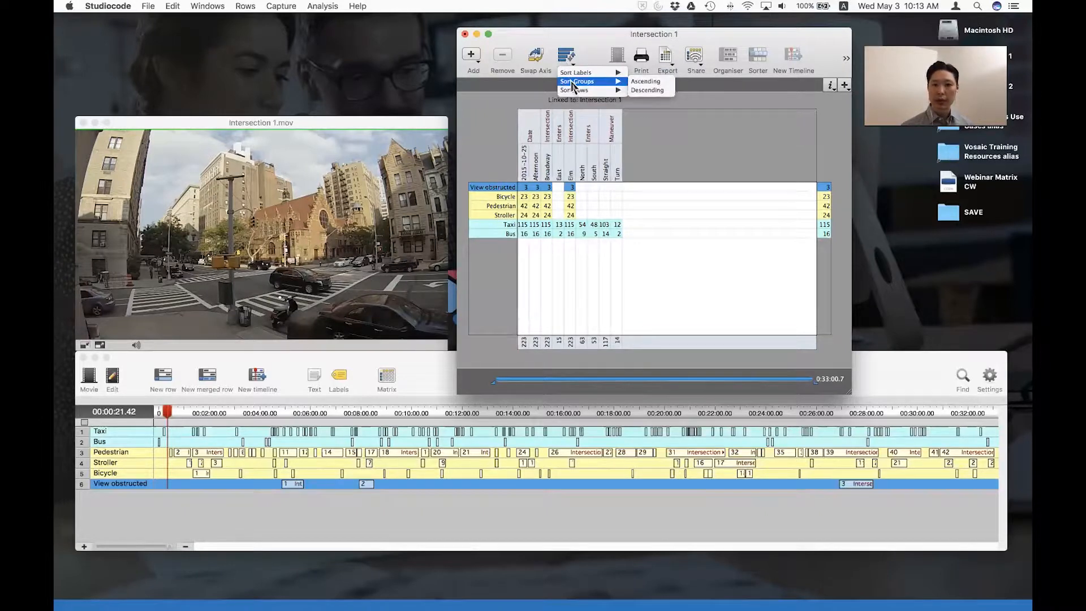
click(646, 82)
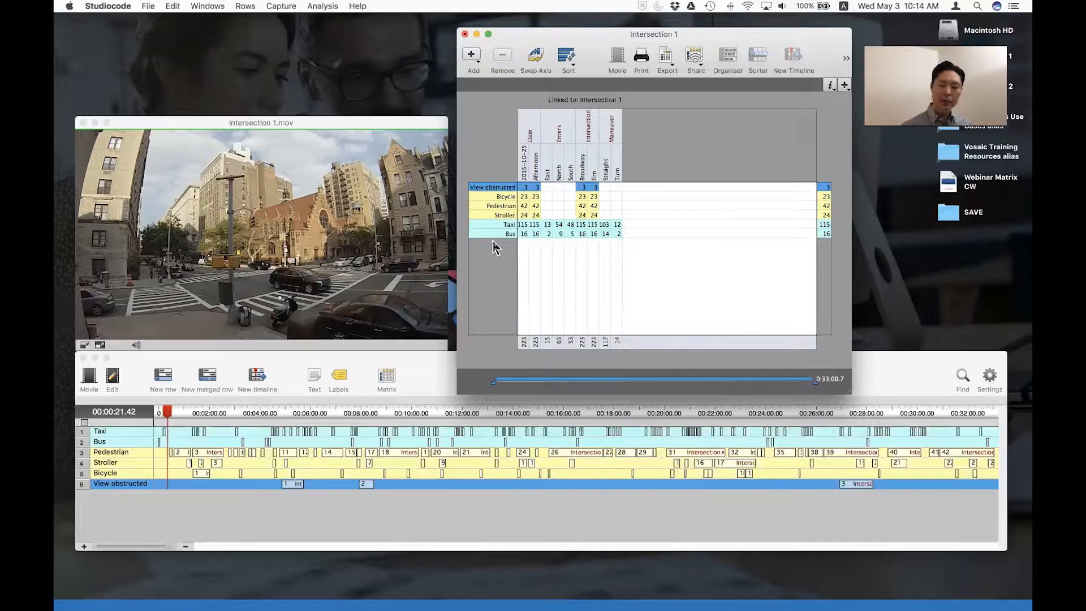
Step: Swap the matrix axes back and forth, leaving the labels as rows and the codes as columns
click(540, 60)
click(540, 60)
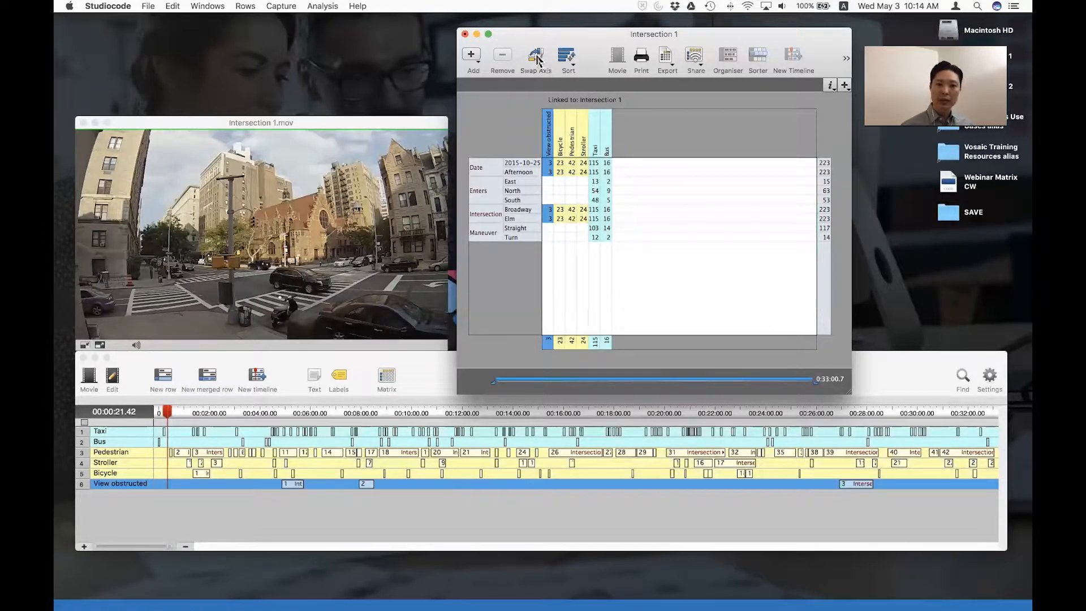
click(539, 60)
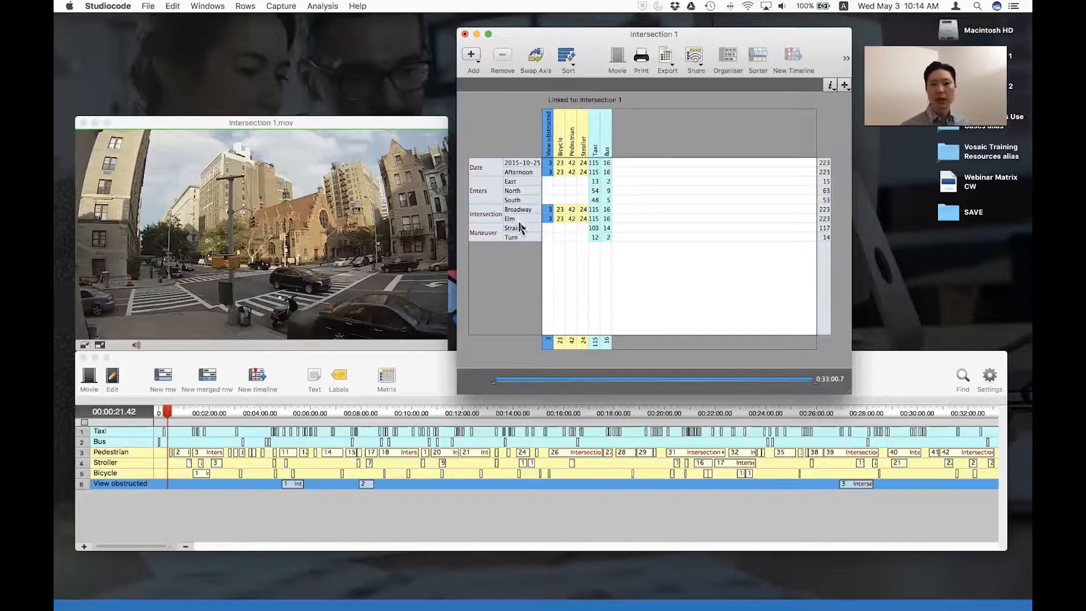
Step: Swap the matrix axes so the codes are rows and the labels are columns, and move the timeline playhead to the start
click(541, 60)
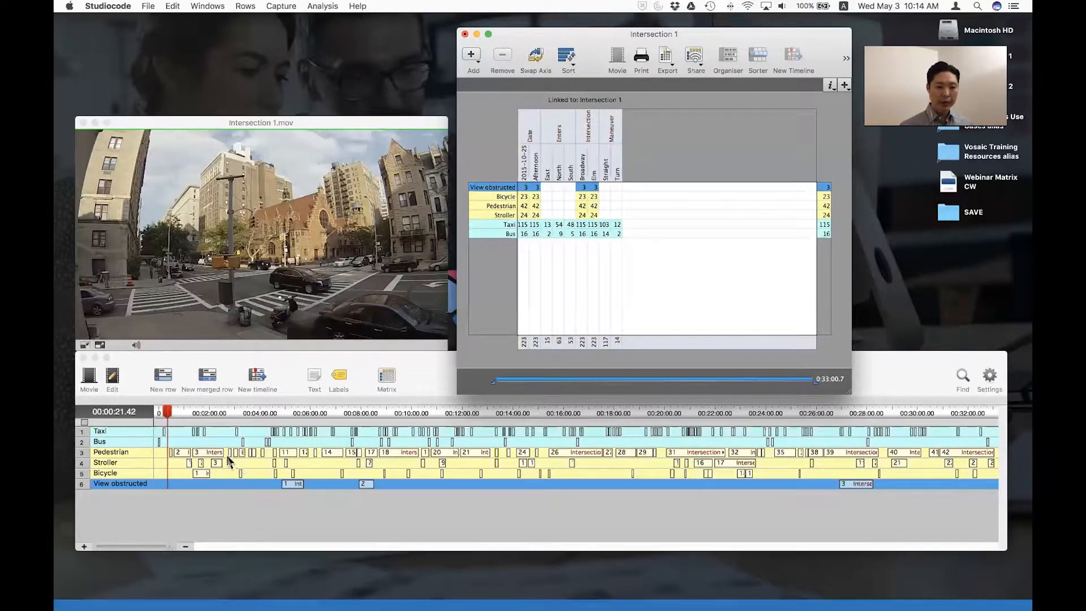
drag(168, 414, 156, 416)
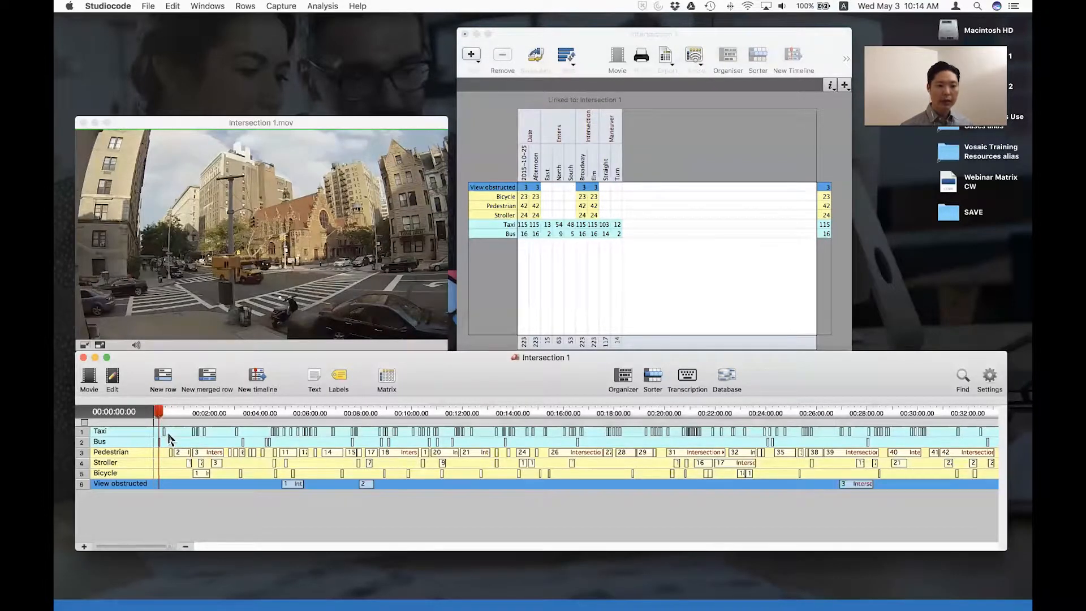
Step: Remove the Enters label North from the first Taxi instance in the timeline
right_click(166, 439)
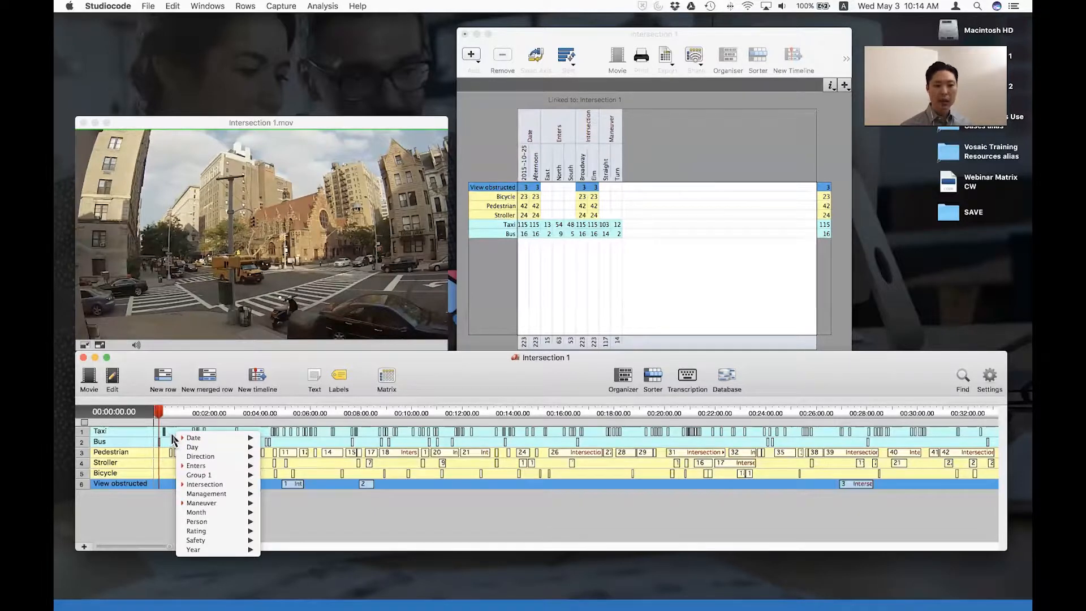
mouse_move(216, 468)
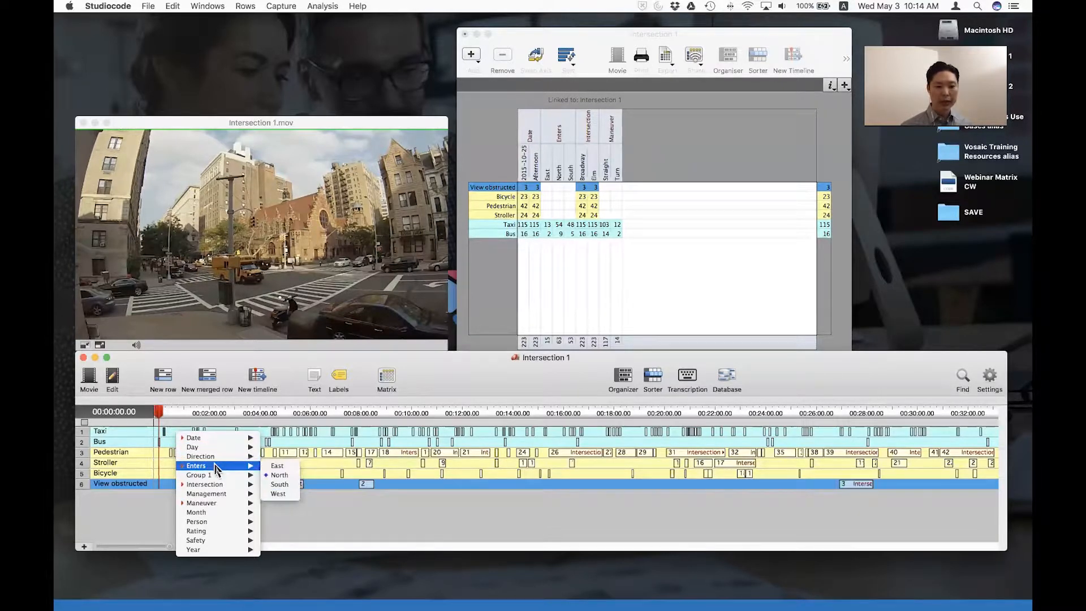
click(292, 476)
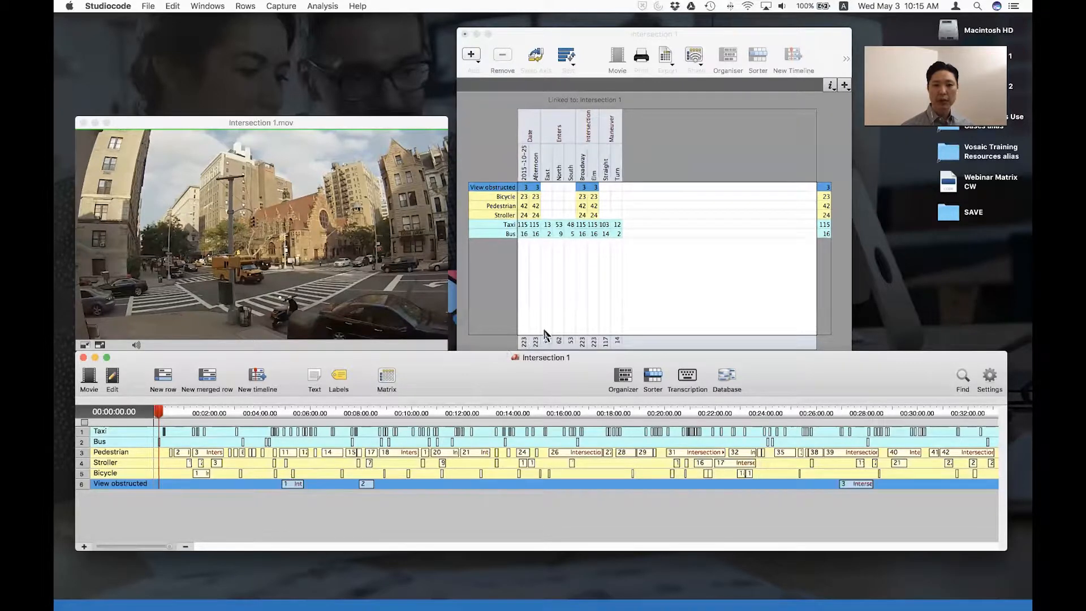
click(560, 285)
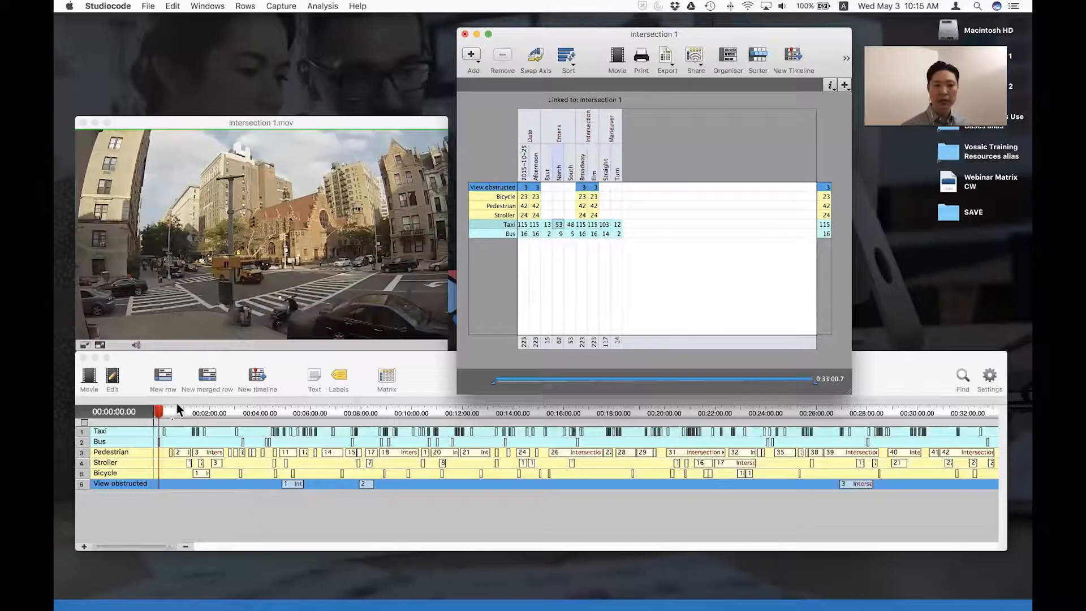
Step: Assign the Enters label North to the first Taxi instance again
click(161, 432)
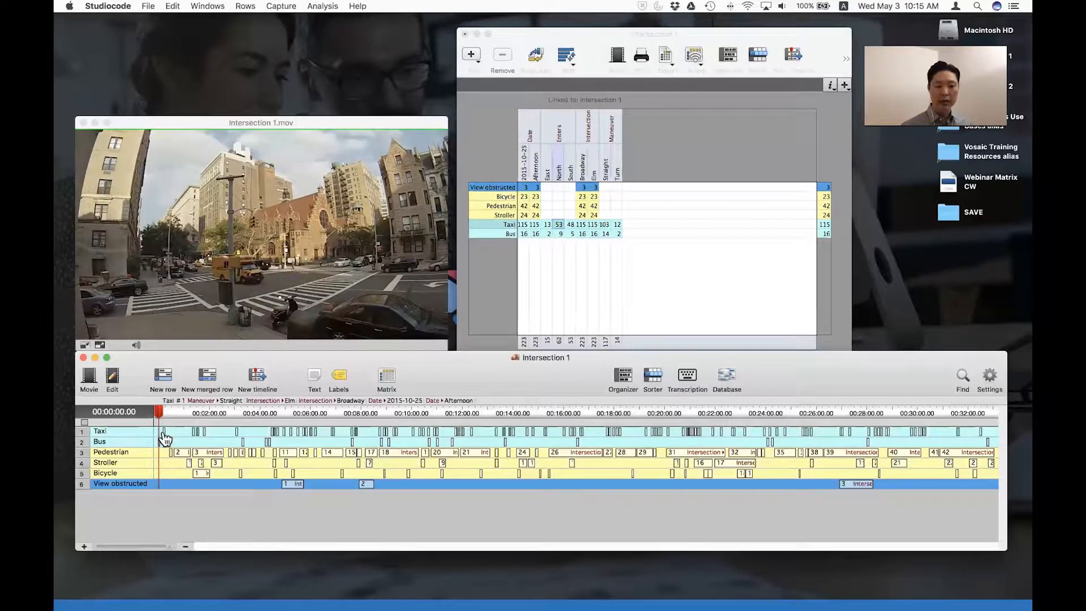
right_click(164, 436)
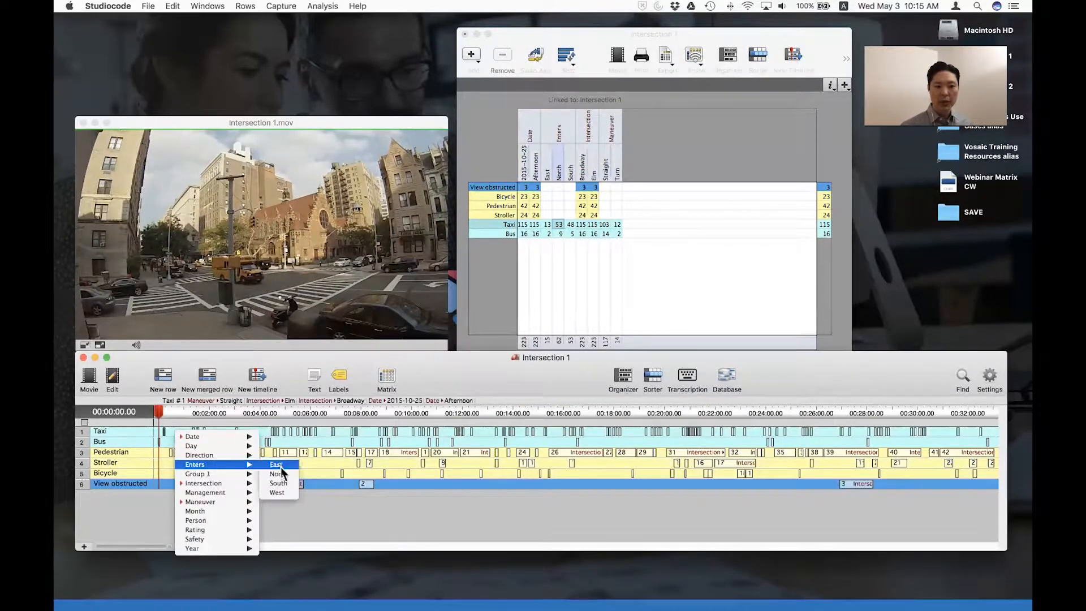
click(281, 475)
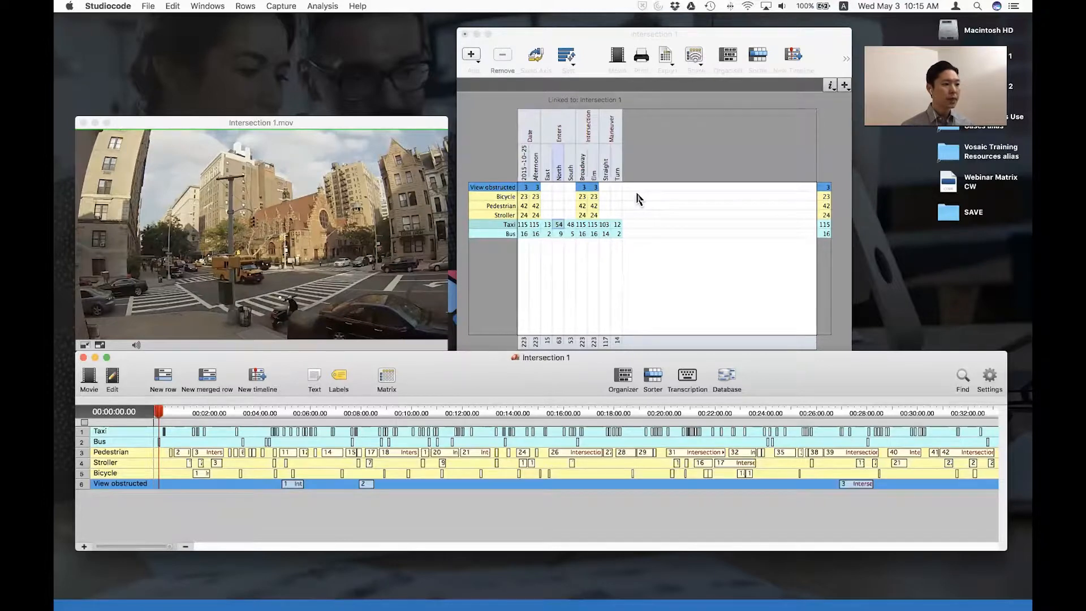
click(652, 164)
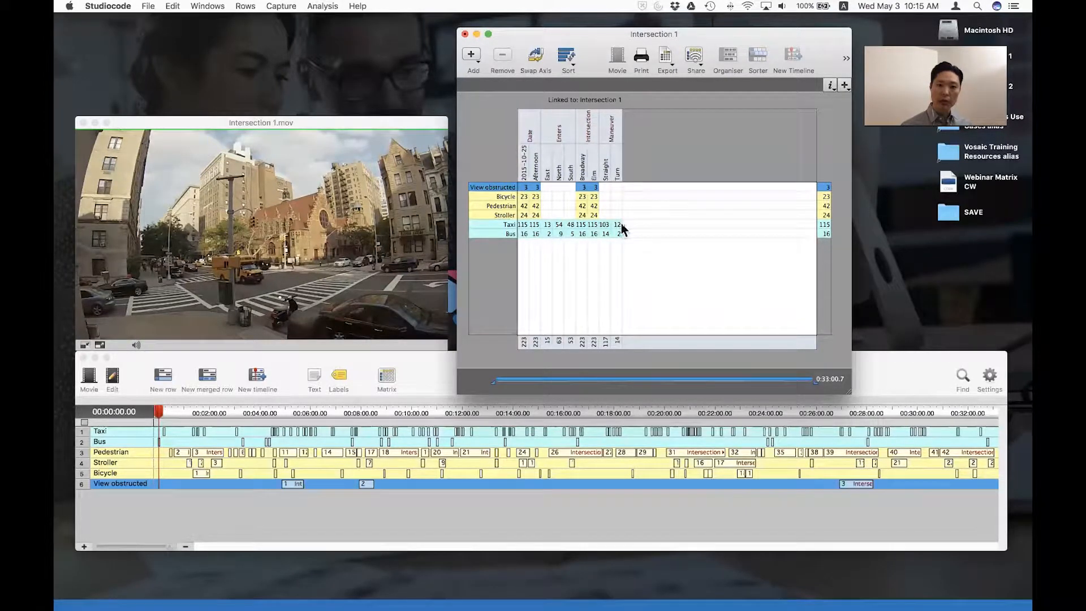
Step: Make a new timeline row from the matrix's Maneuver Turn column
click(619, 174)
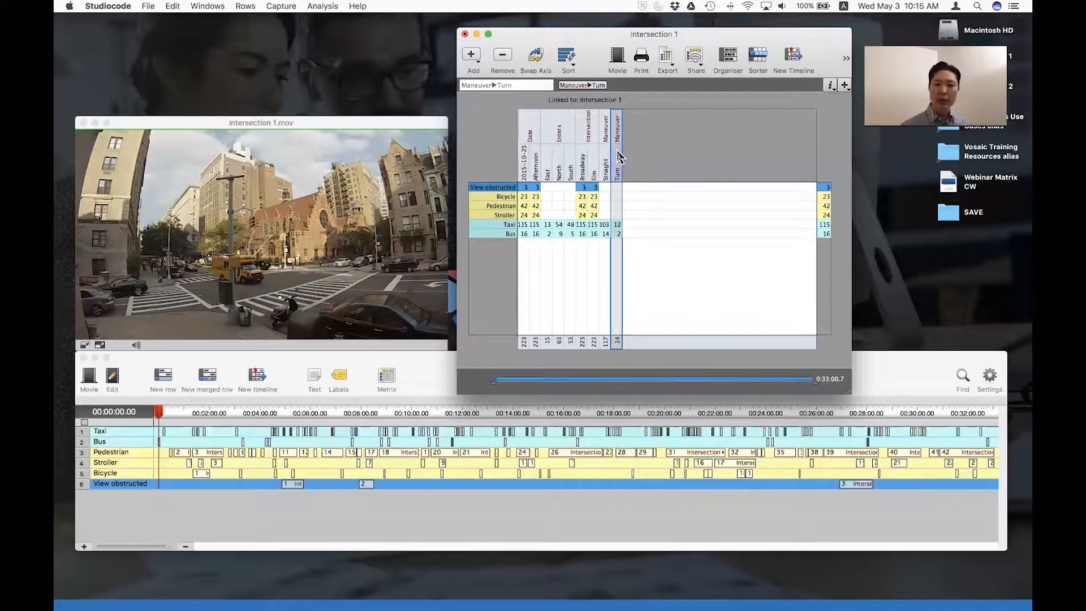
right_click(620, 156)
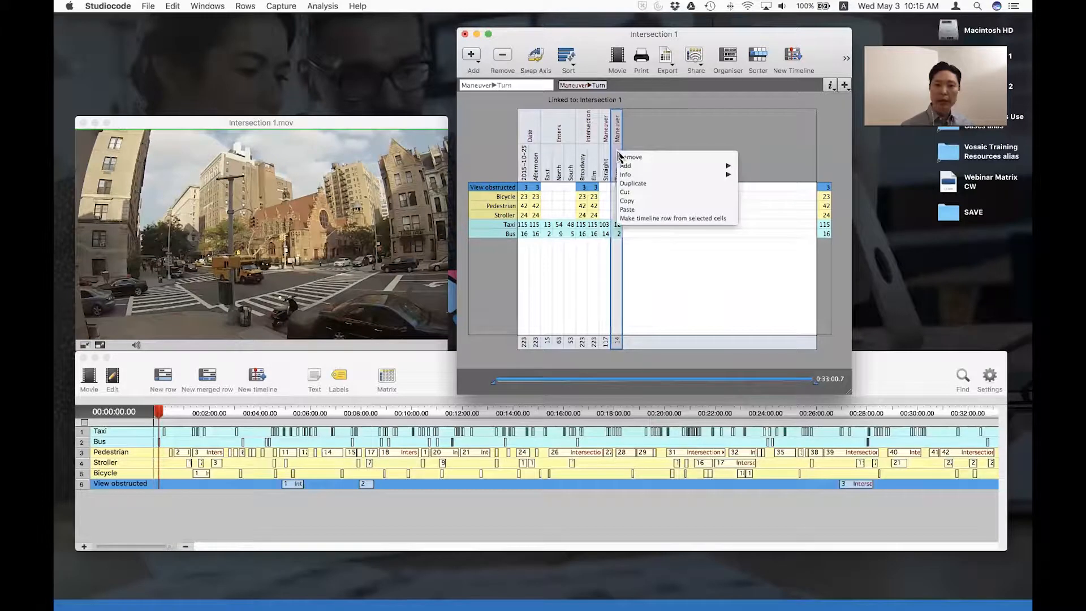
click(723, 221)
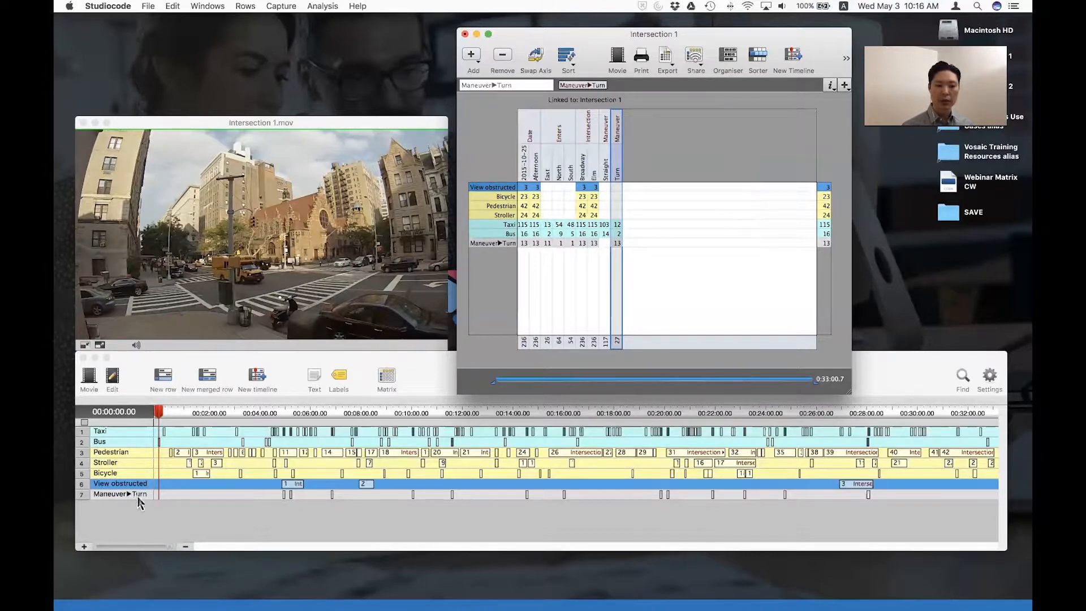
Step: Open the Maneuver Turn timeline row for editing, close it without changes, and clear the column selection in the matrix
right_click(148, 497)
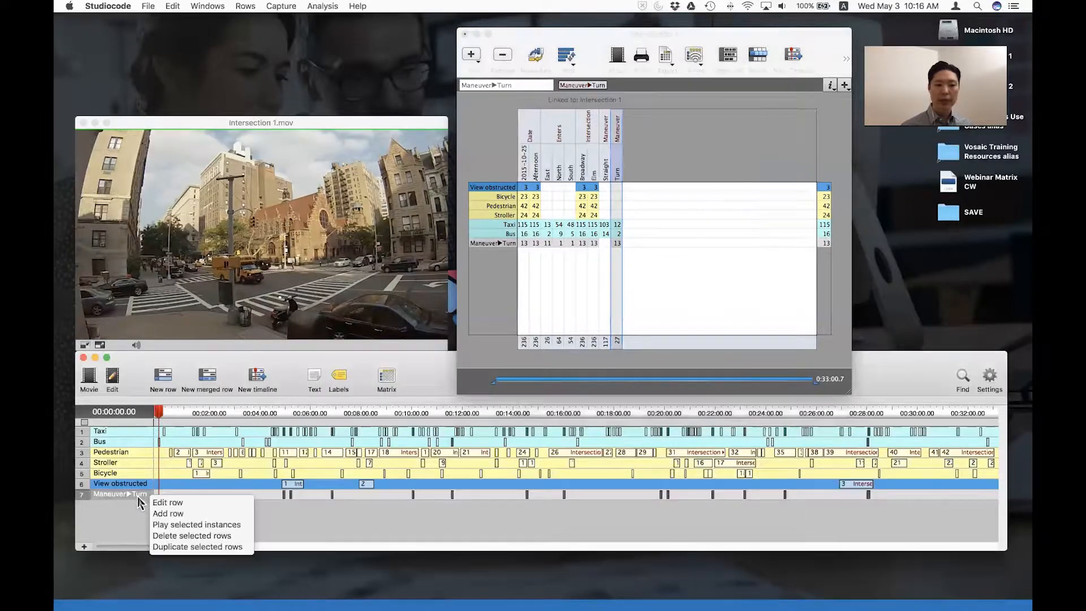
click(170, 503)
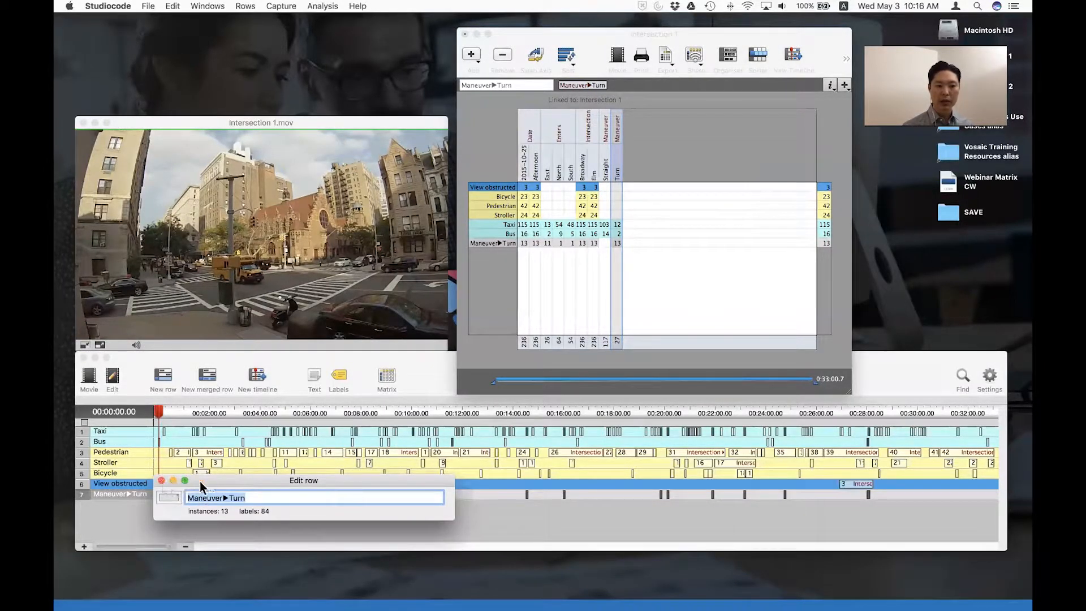
drag(210, 488, 223, 484)
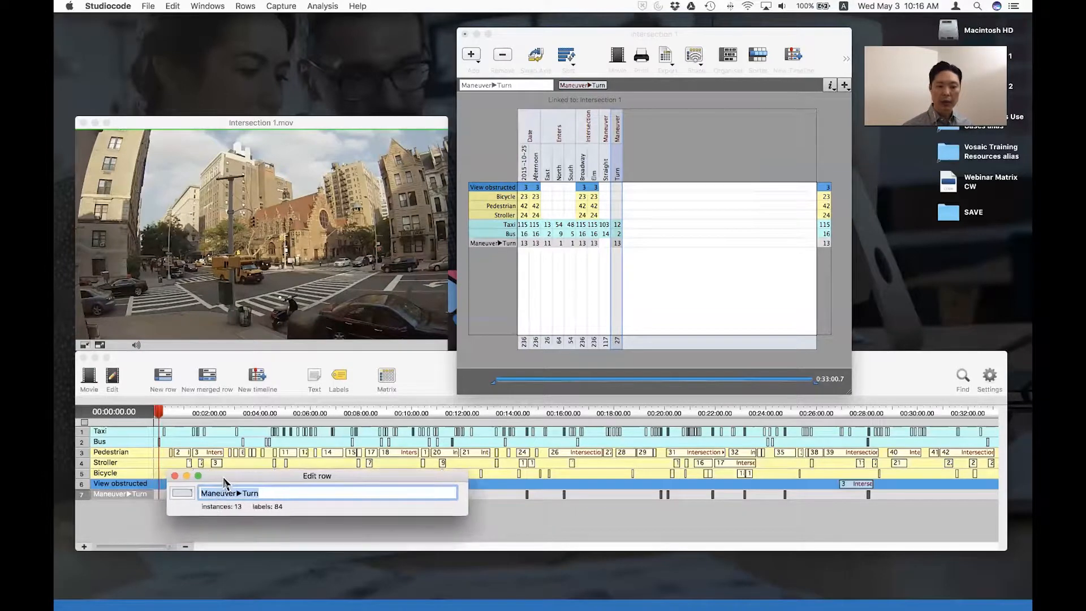
click(173, 477)
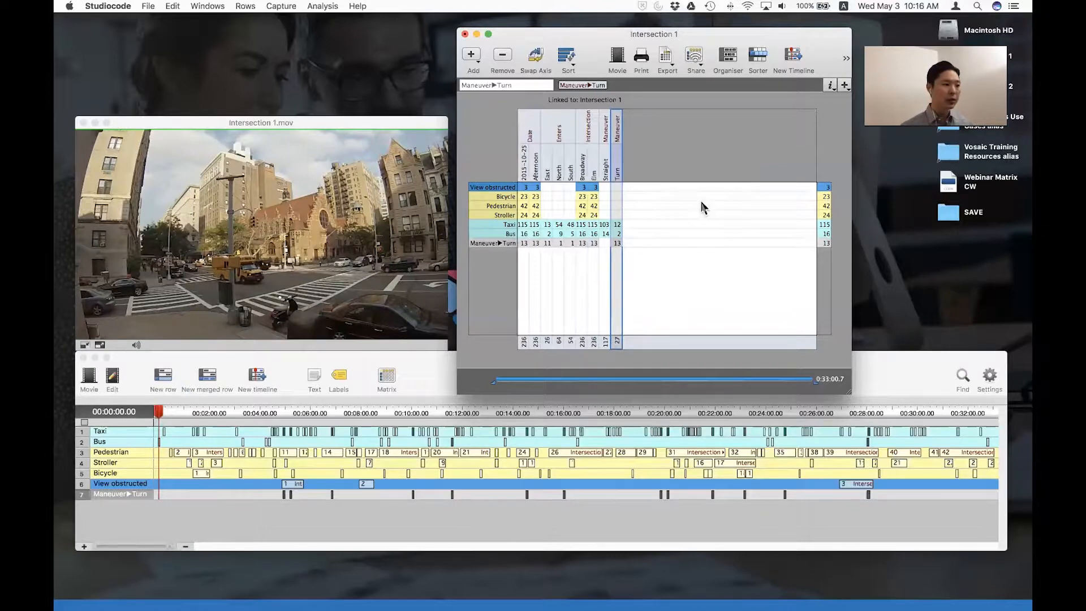
click(678, 228)
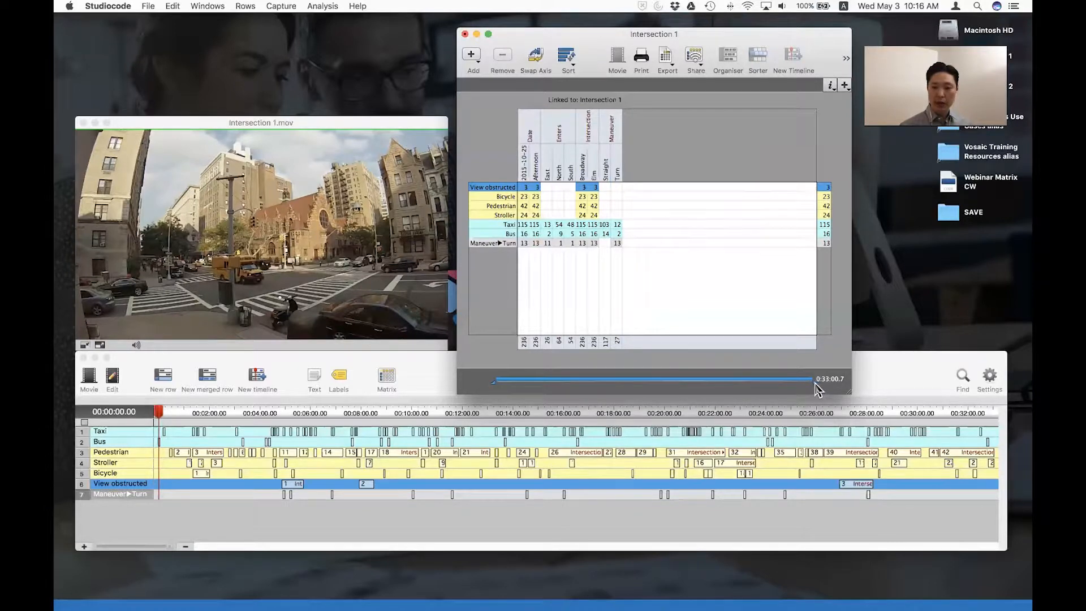
Step: Narrow the matrix's time range to start at about 0:09:27 and end at about 0:28:38
drag(815, 385, 773, 386)
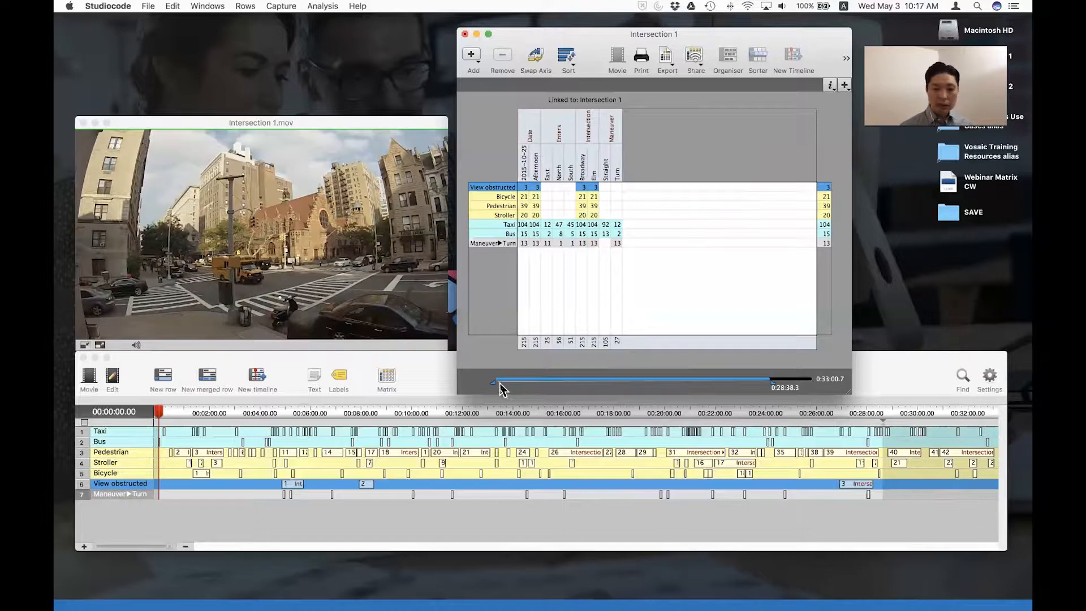
drag(507, 386, 512, 389)
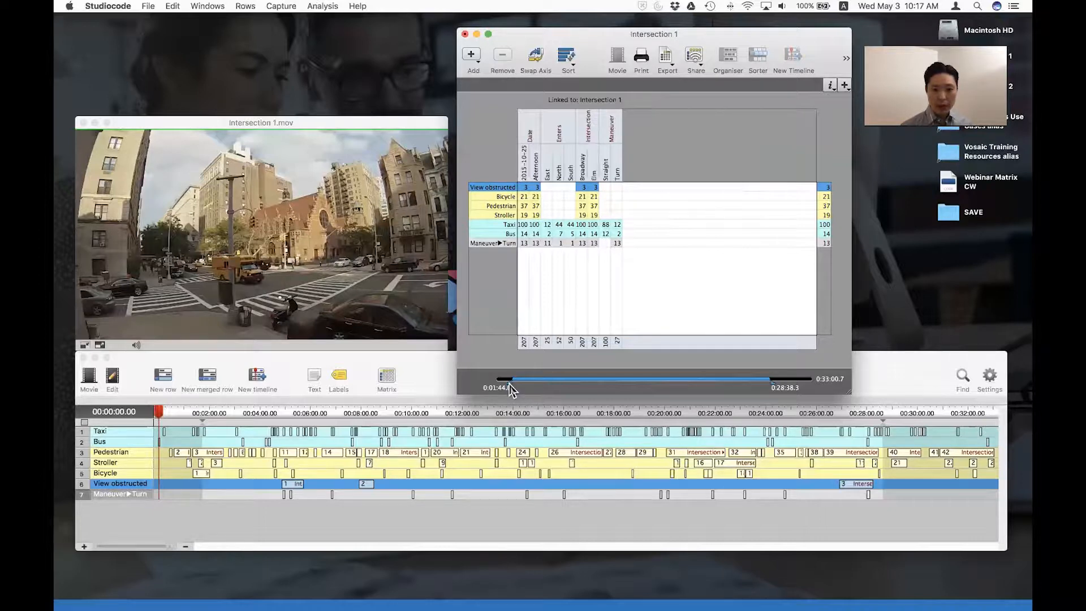
drag(511, 390, 586, 390)
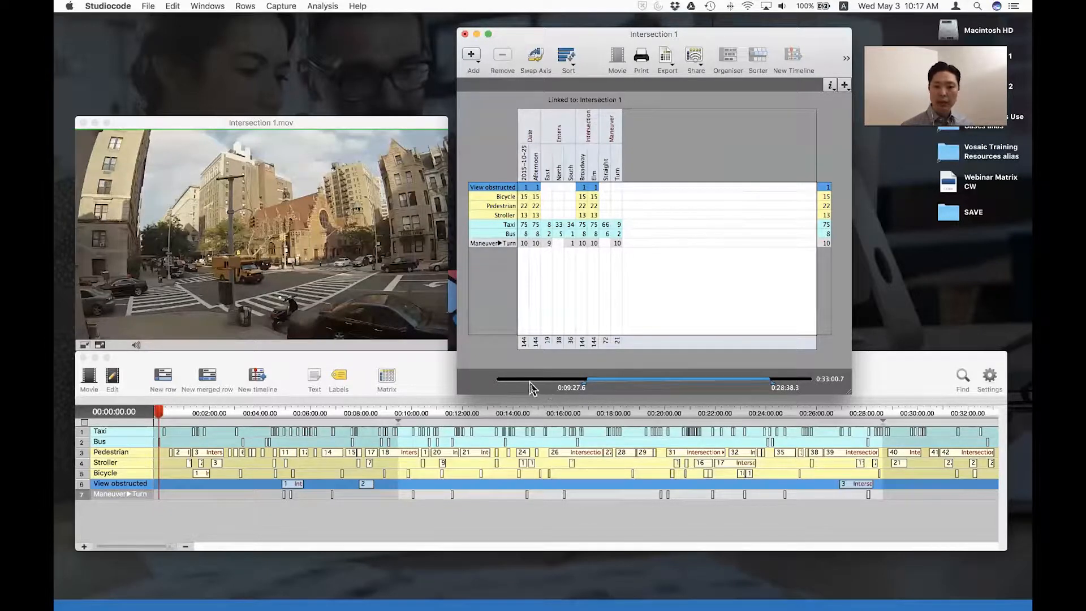
Step: Widen the matrix's time range back to the full length of the timeline
drag(586, 386, 517, 385)
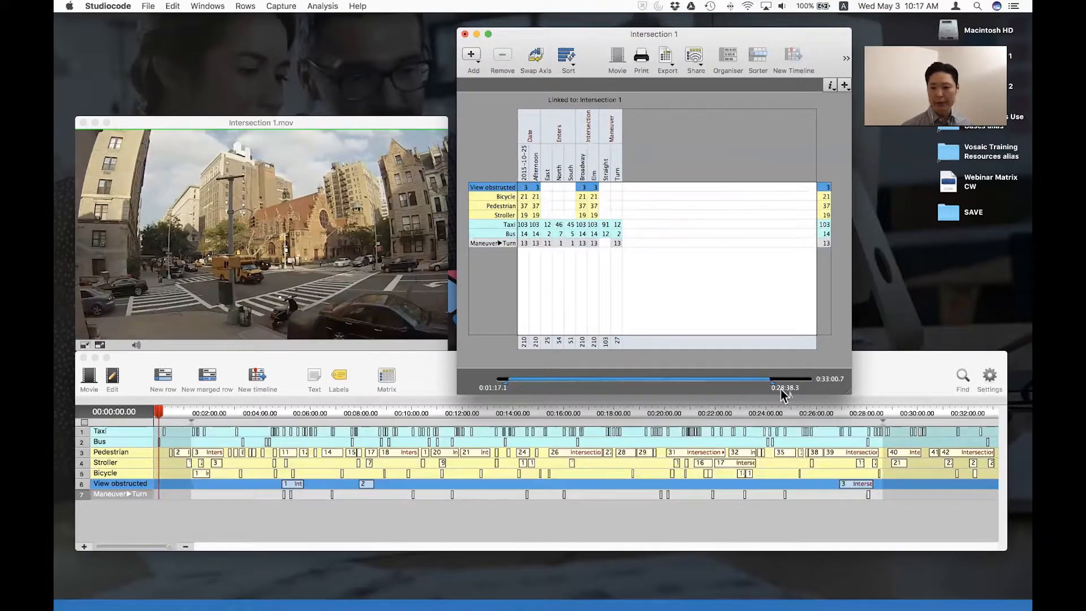
drag(773, 383, 841, 384)
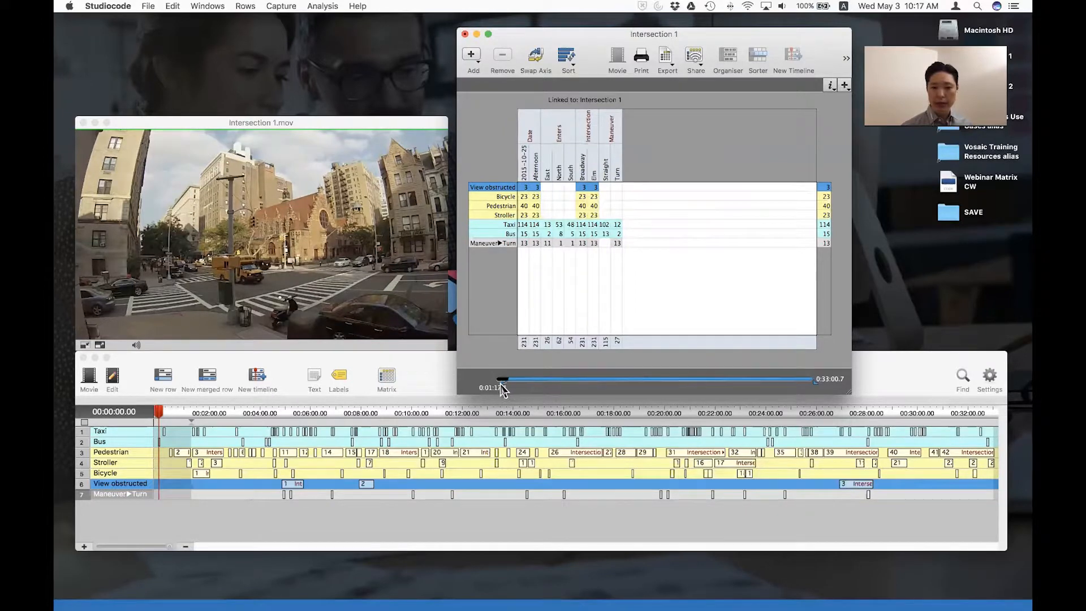
drag(505, 389, 490, 387)
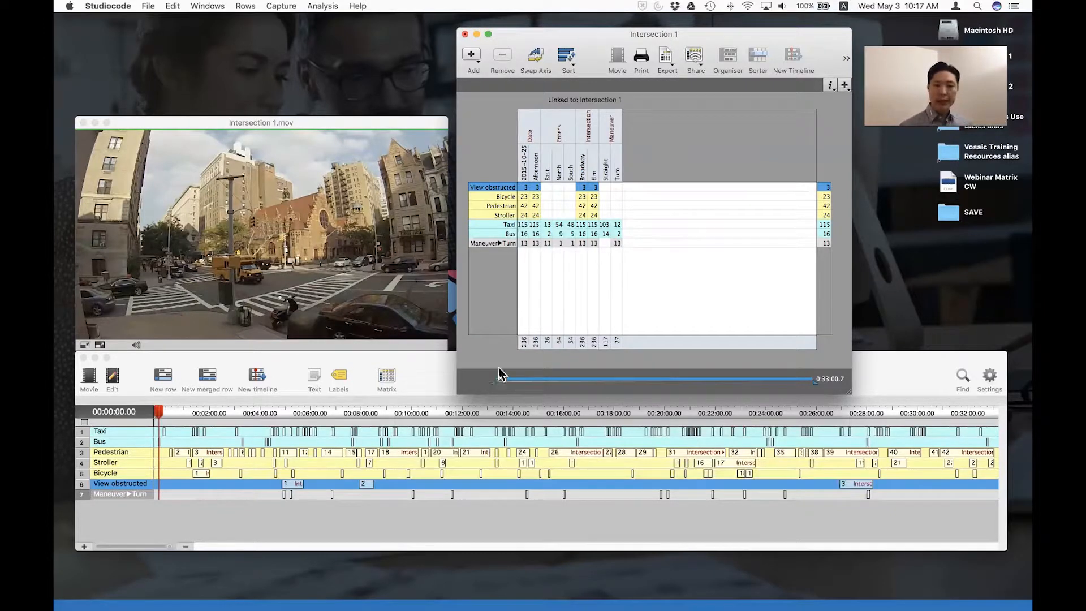
Step: Highlight all Turn instances in the timeline from the matrix, followed by only the Taxi instances with Turn
click(618, 173)
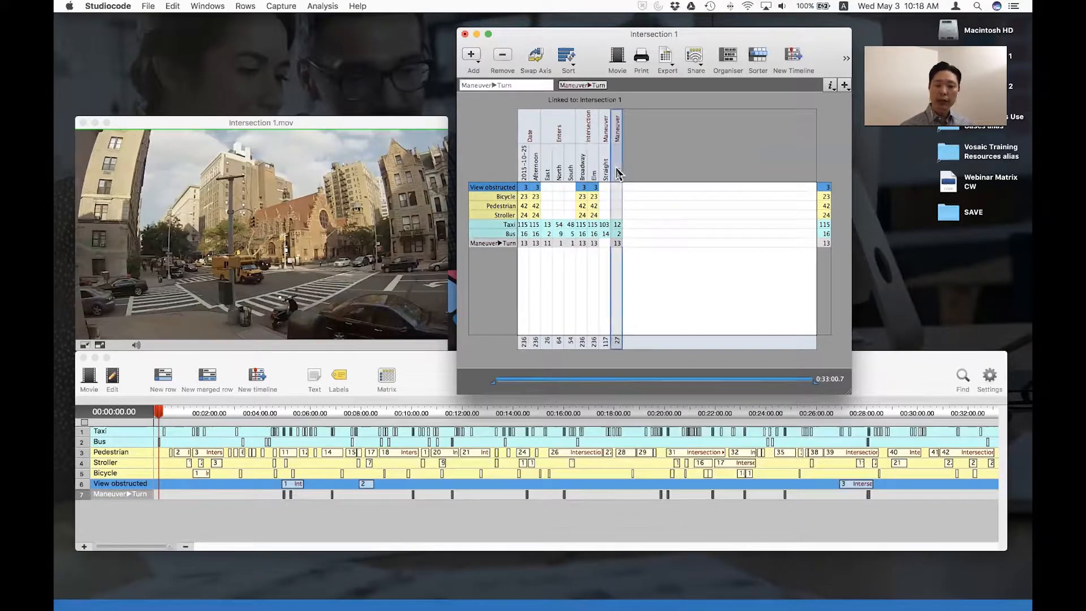
click(618, 228)
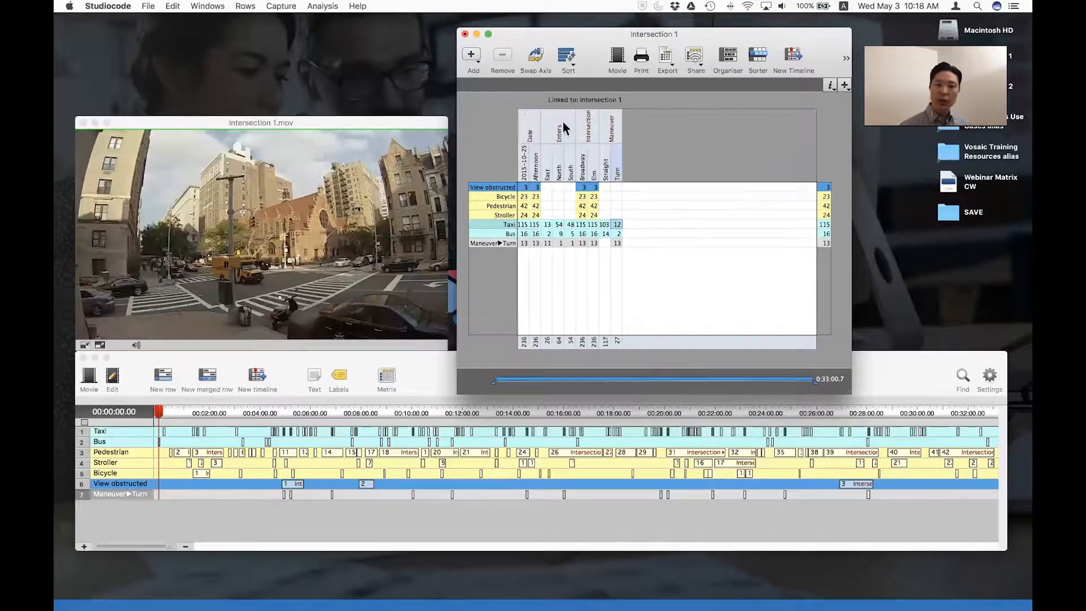
Step: Add another column to the matrix for the East label of the Enters group
click(472, 57)
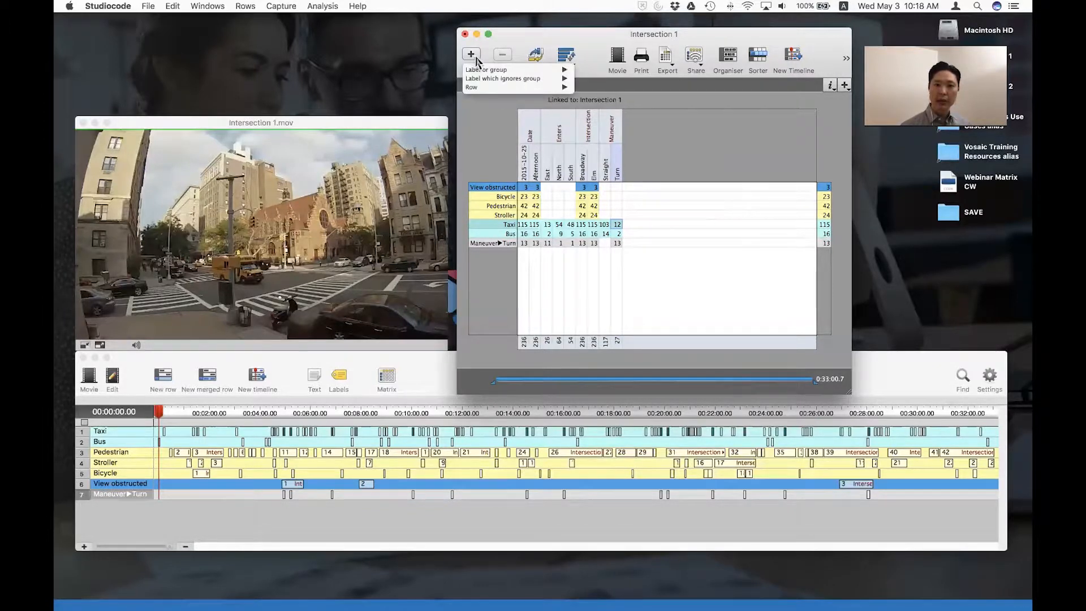
mouse_move(498, 71)
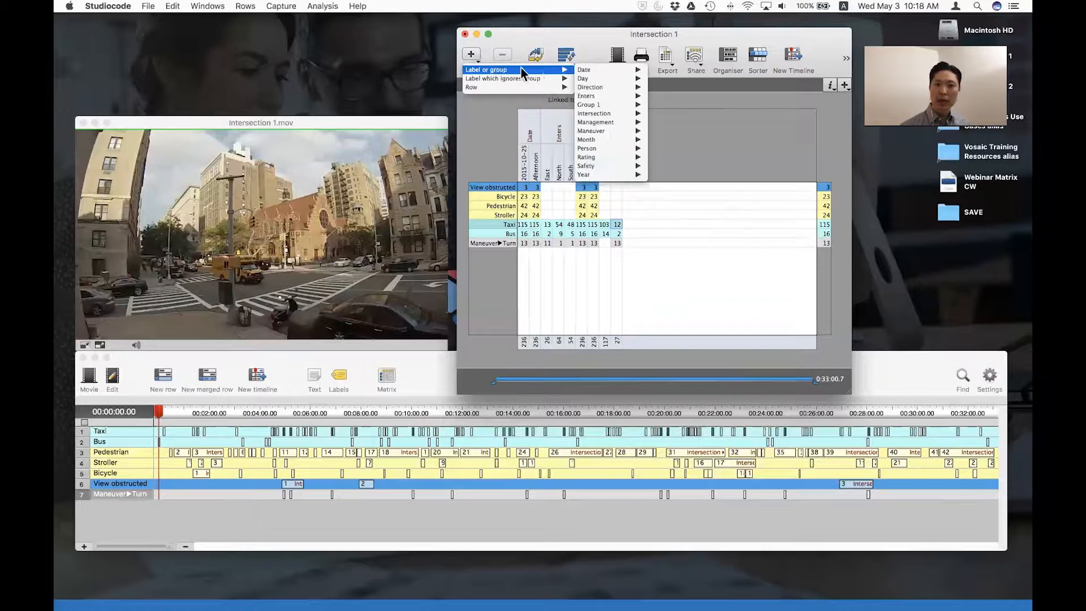
mouse_move(584, 70)
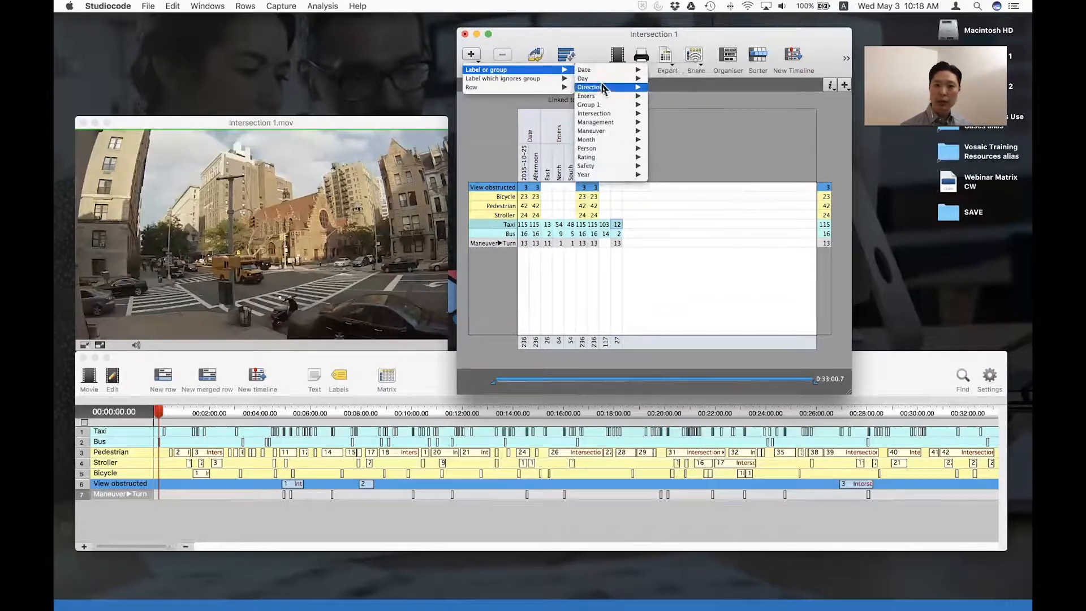
mouse_move(605, 96)
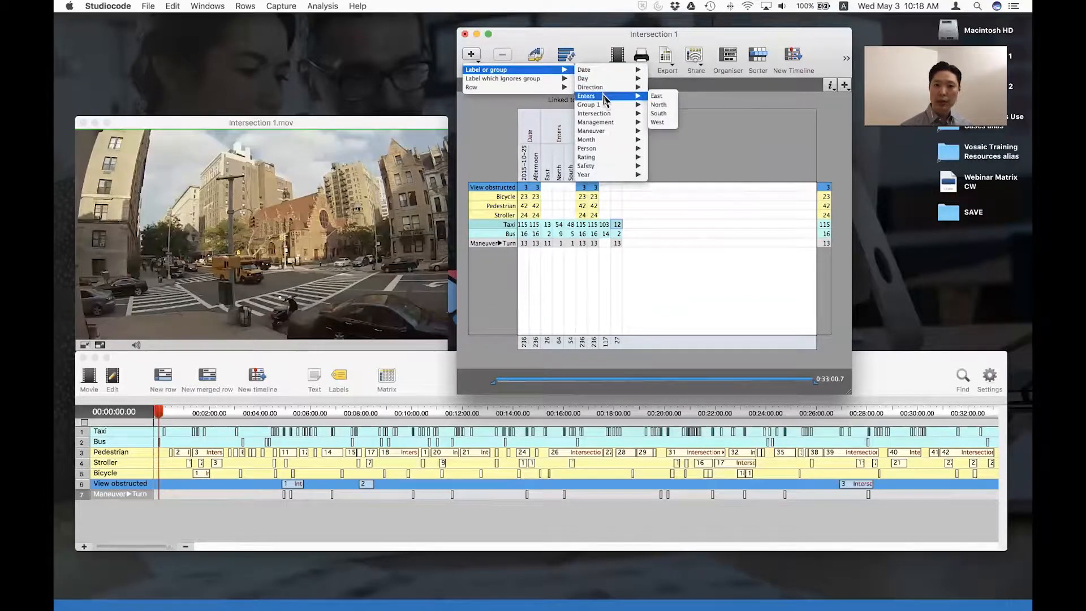
click(657, 96)
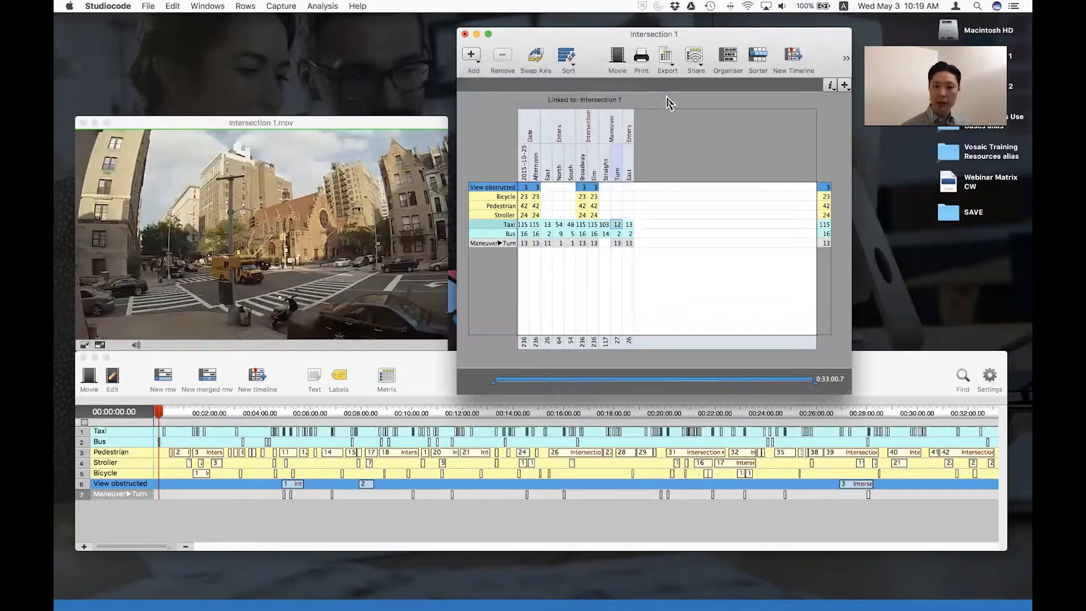
Step: Remove the extra Enters East column at the end of the matrix
click(628, 164)
right_click(628, 164)
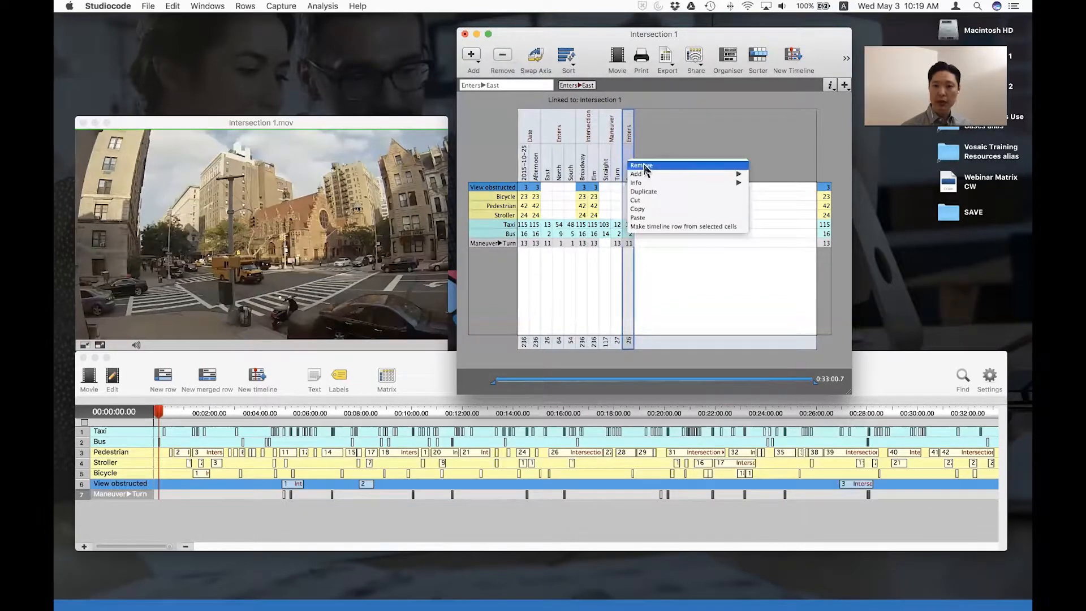
click(632, 165)
Step: Duplicate the Maneuver Turn column in the matrix and select the duplicate
click(619, 172)
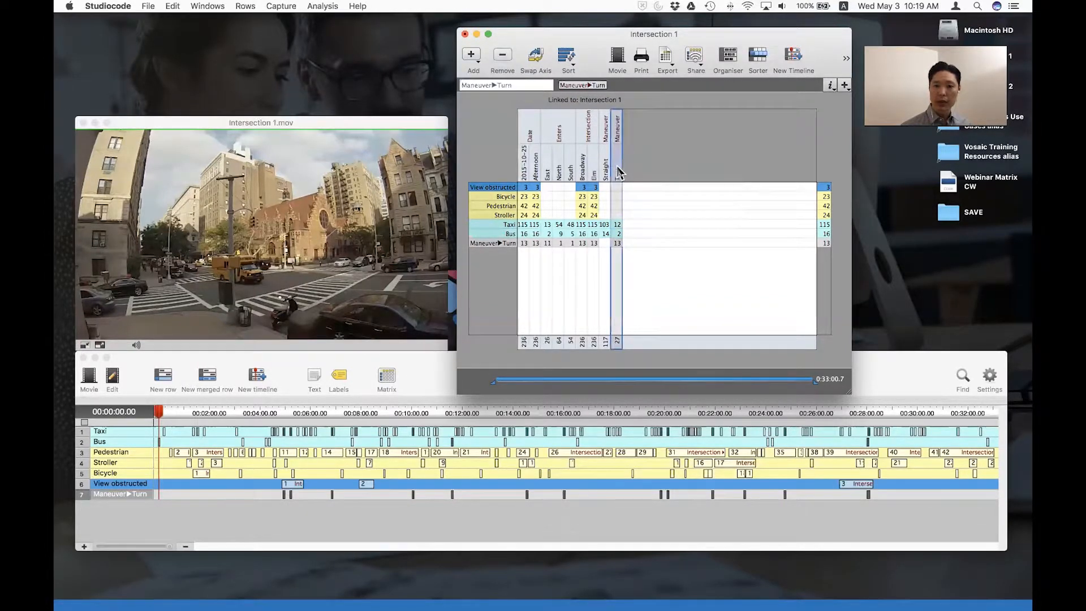
right_click(619, 173)
click(655, 201)
click(615, 172)
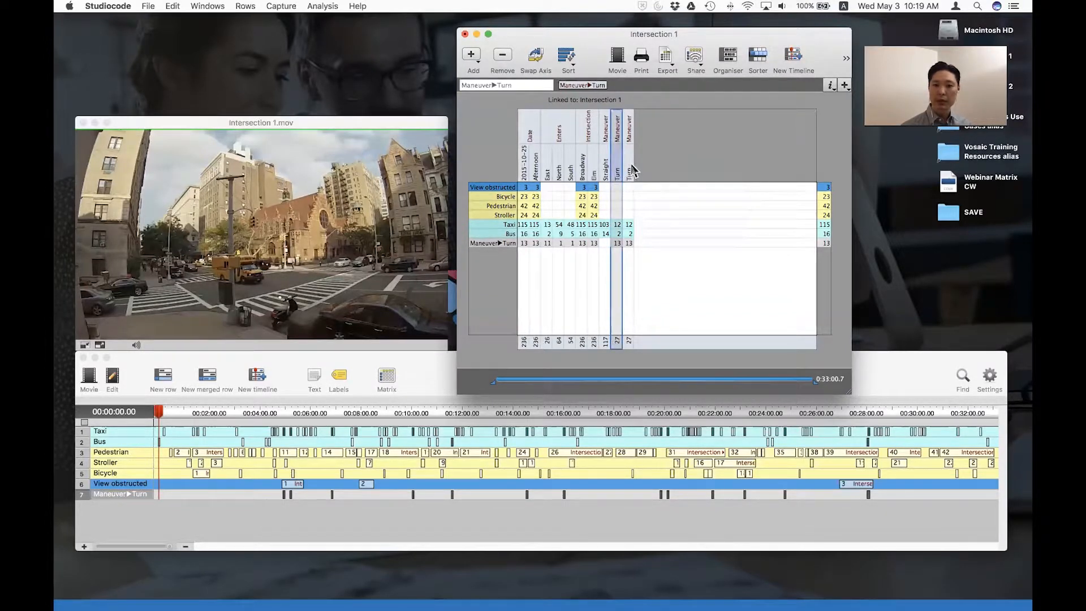
click(633, 170)
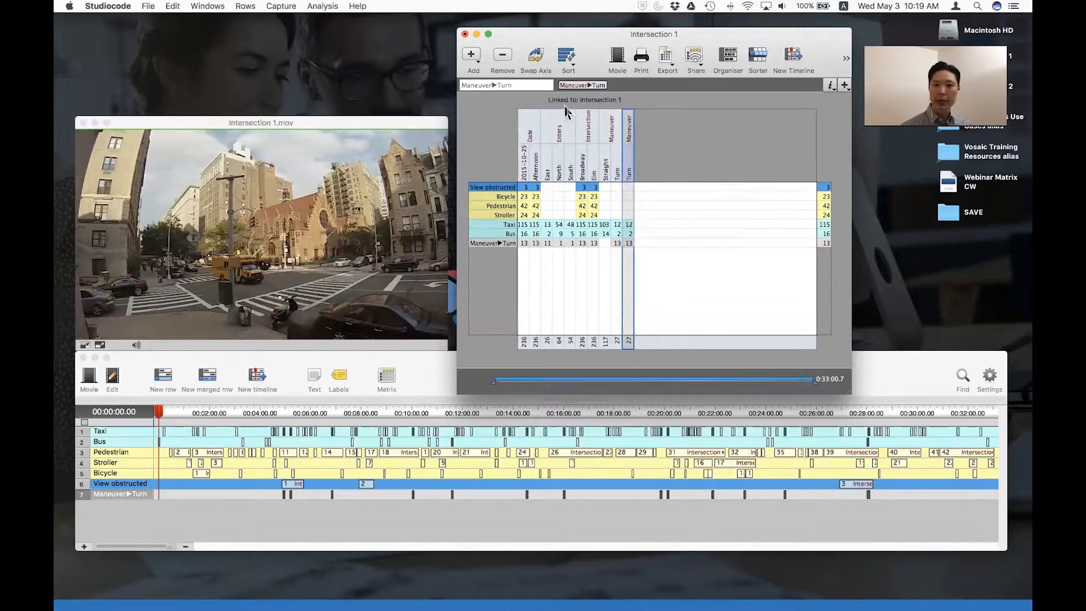
Step: Add the Enters East label to the selected duplicate Turn column as an AND condition, and duplicate the original Turn column twice
click(470, 55)
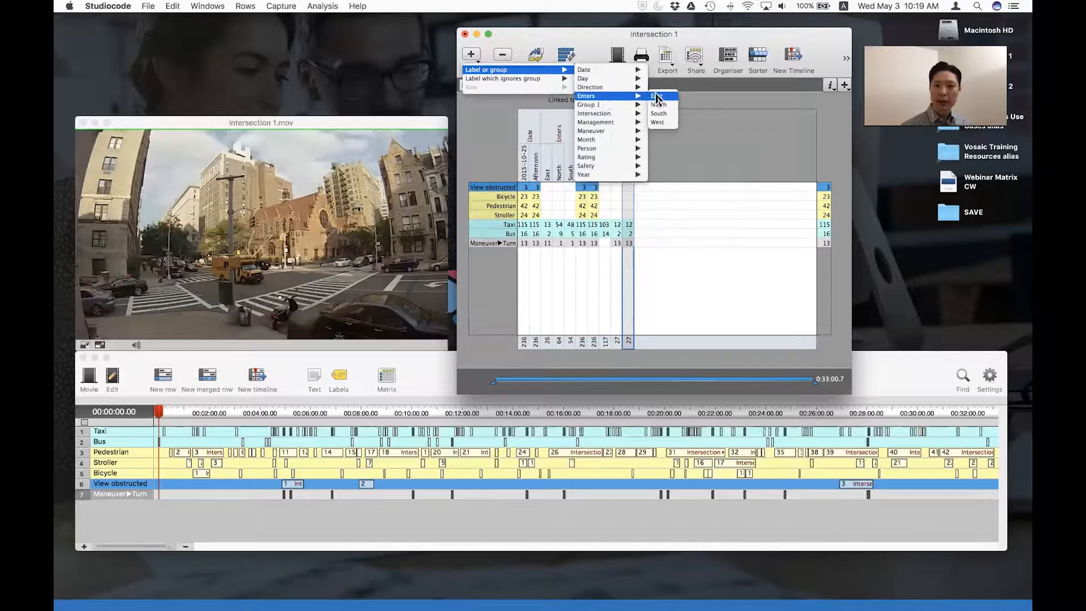
click(656, 97)
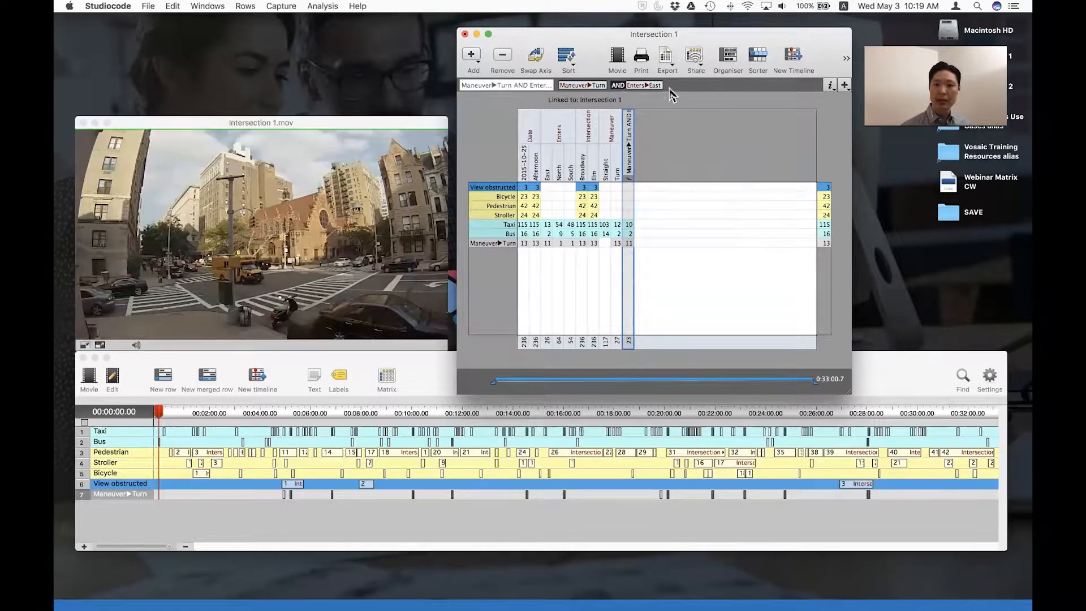
click(622, 165)
right_click(622, 165)
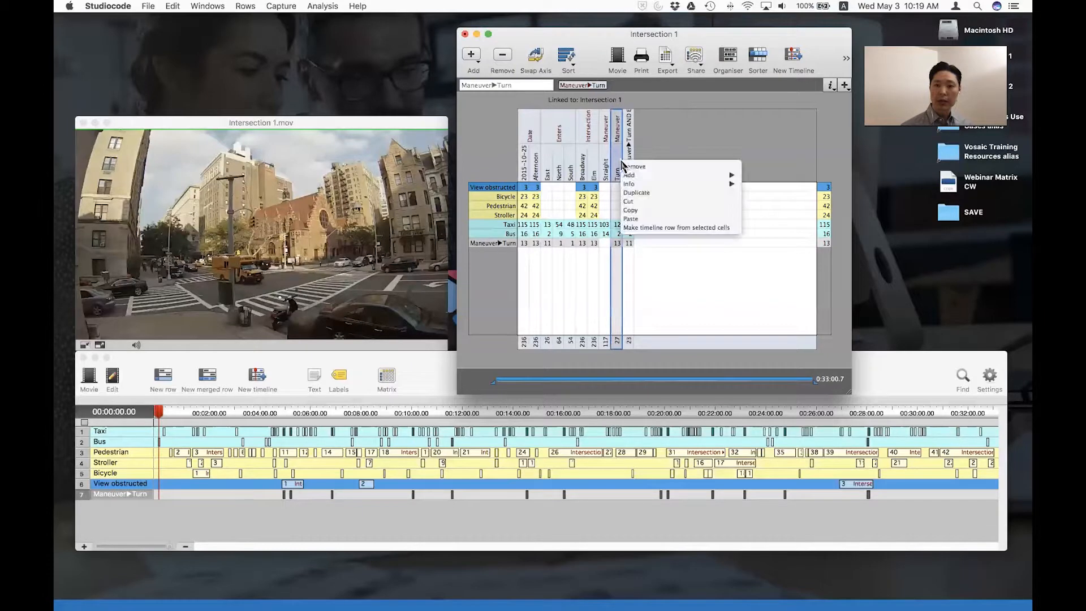
click(632, 192)
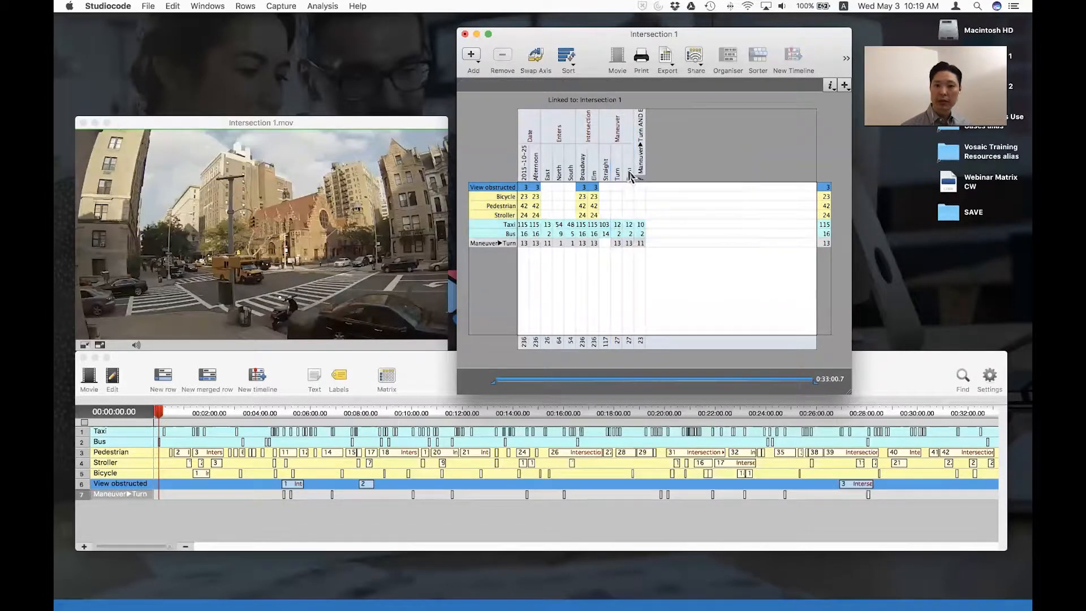
right_click(628, 170)
click(650, 202)
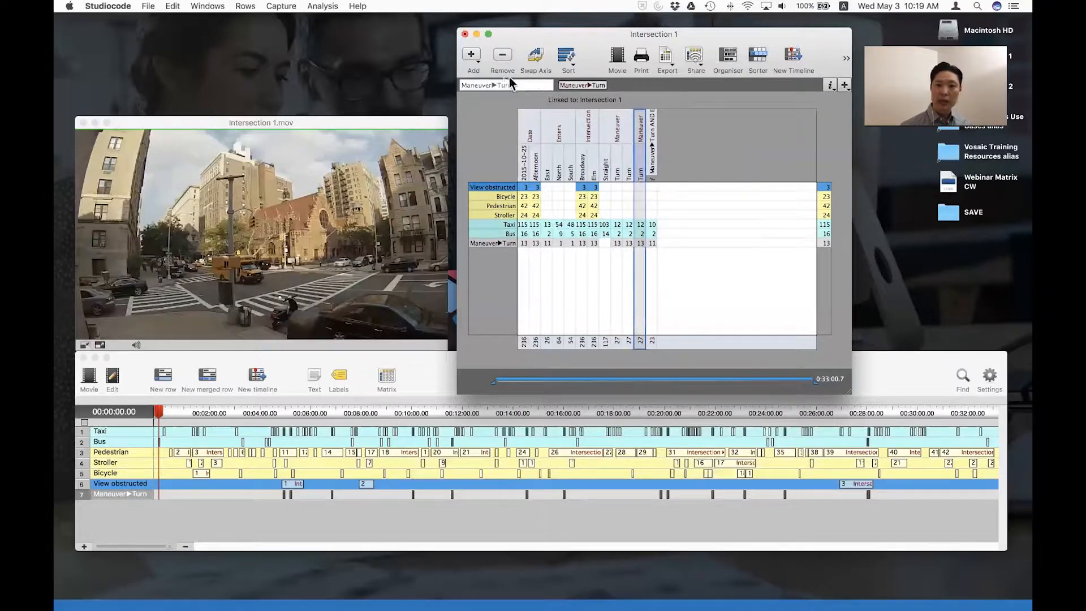
Step: Add the Enters North label to the selected duplicate Turn column as an AND condition
click(478, 60)
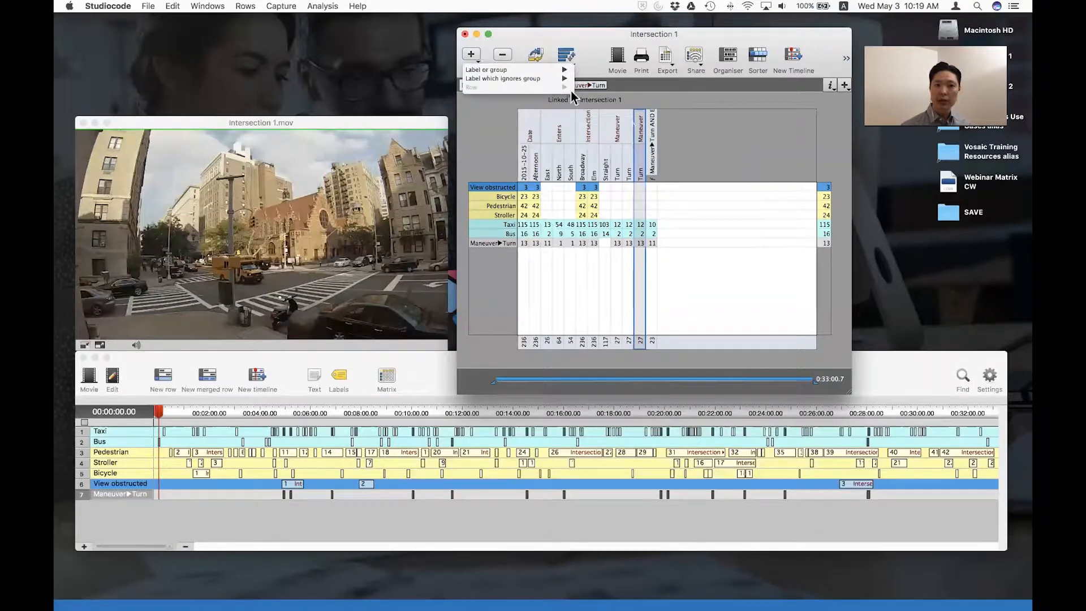
click(702, 139)
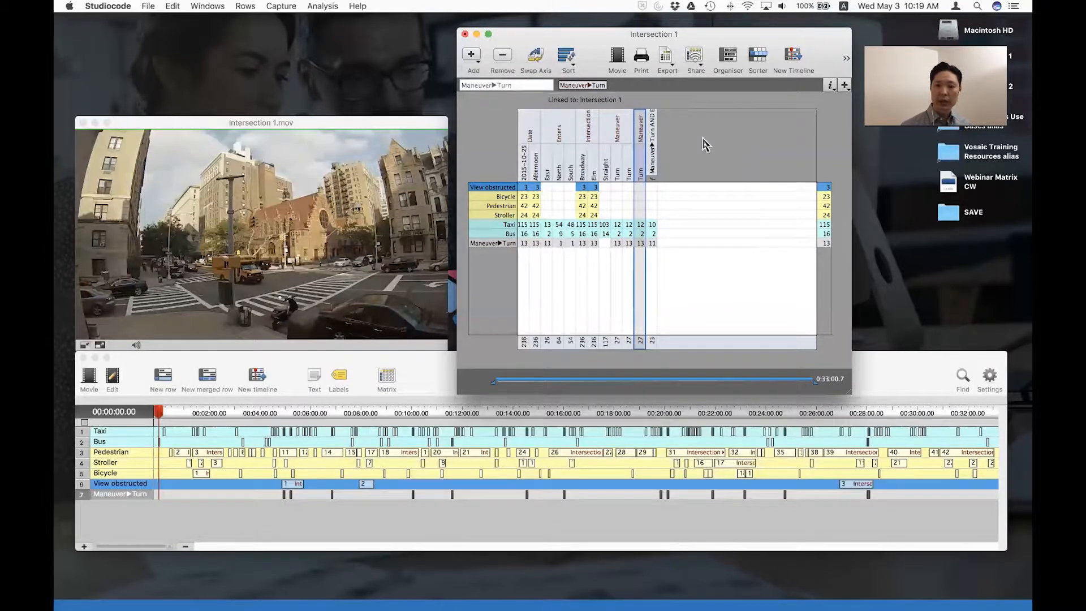
right_click(643, 161)
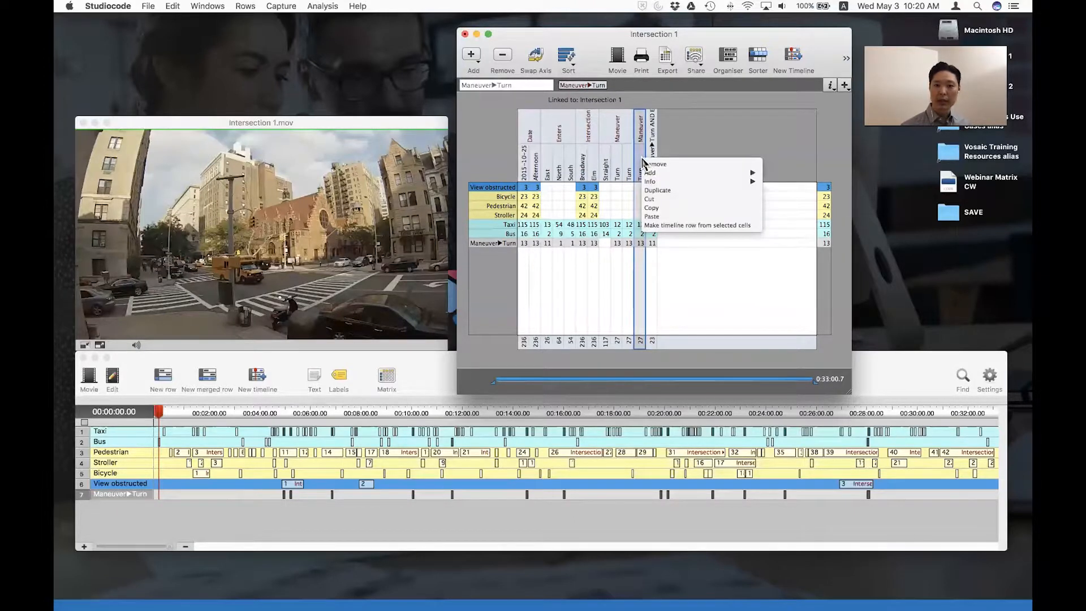
mouse_move(682, 176)
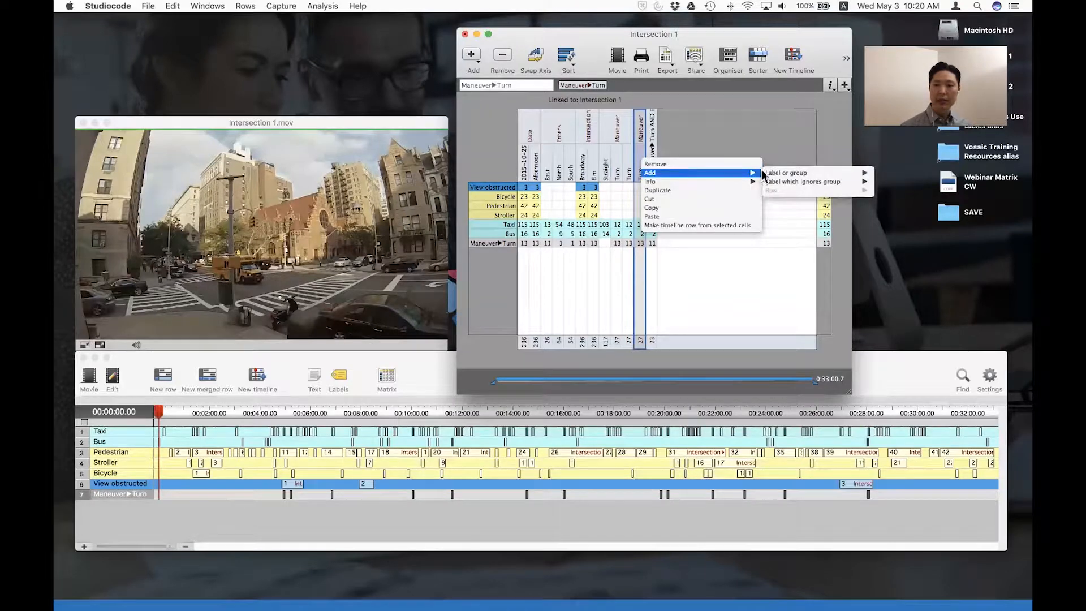
mouse_move(768, 173)
mouse_move(906, 204)
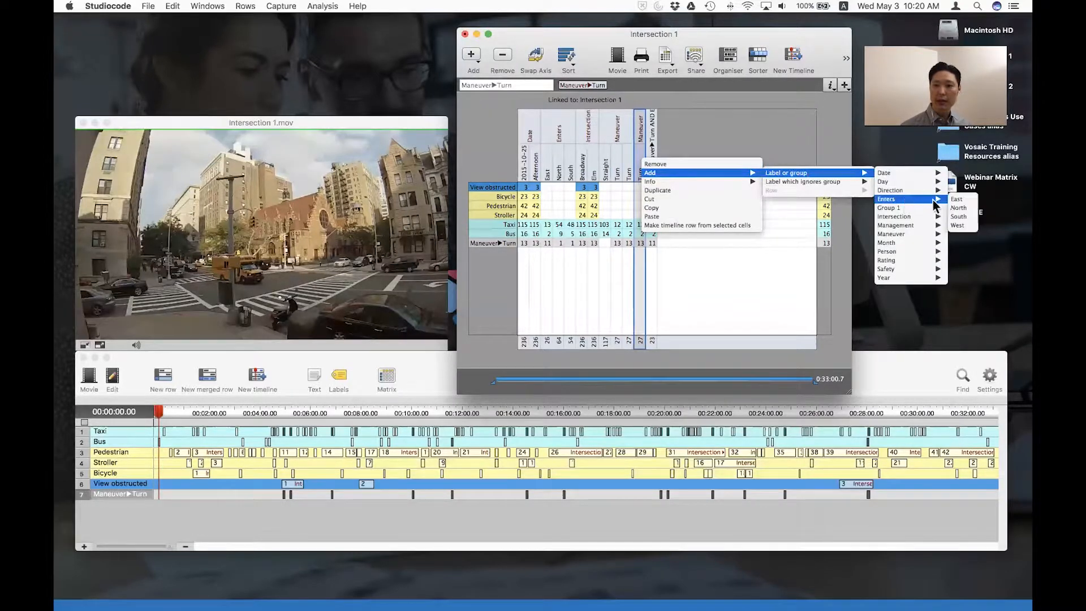
click(969, 210)
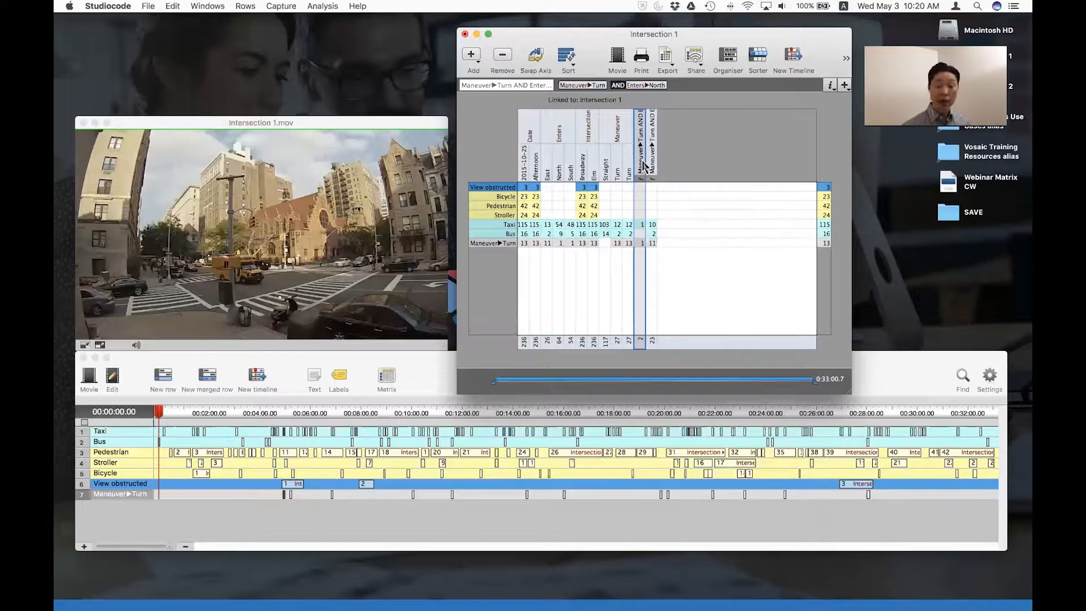
Step: Combine the remaining duplicate Turn column with the existing Enters South column label using AND
click(628, 169)
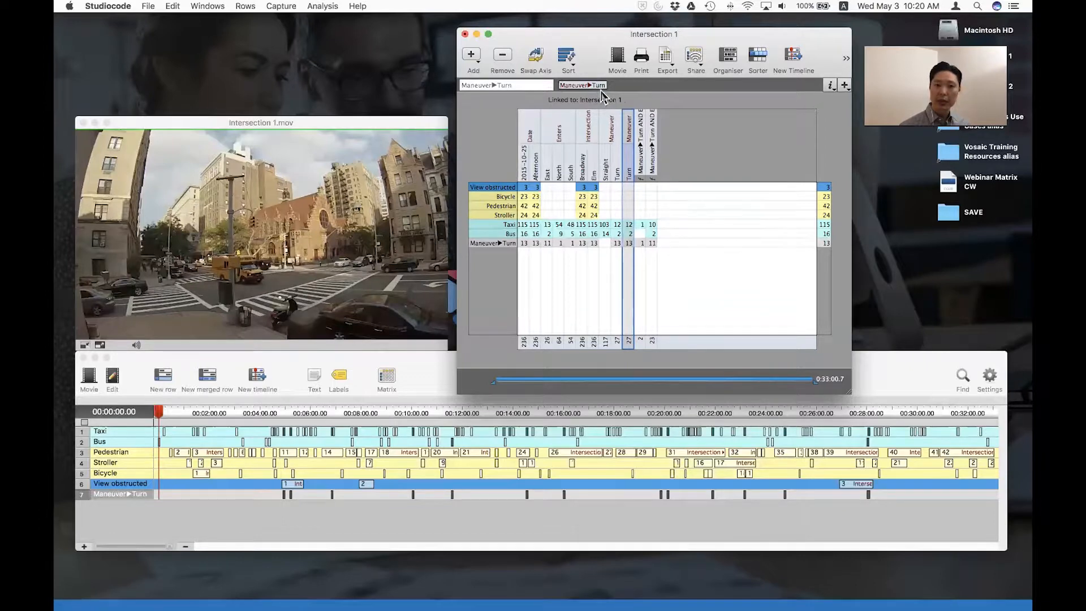
click(572, 165)
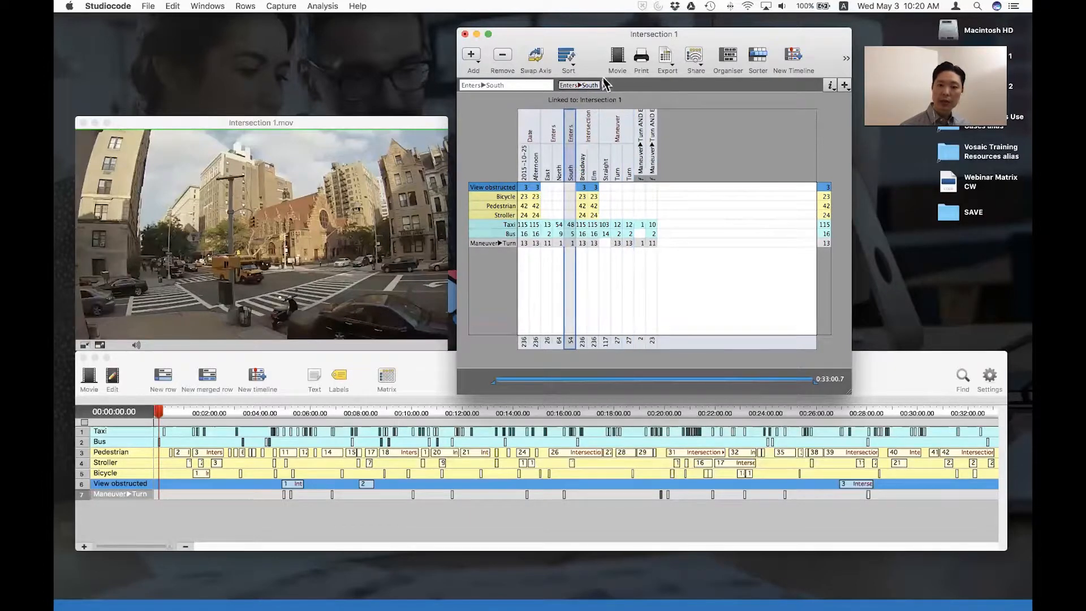
click(629, 161)
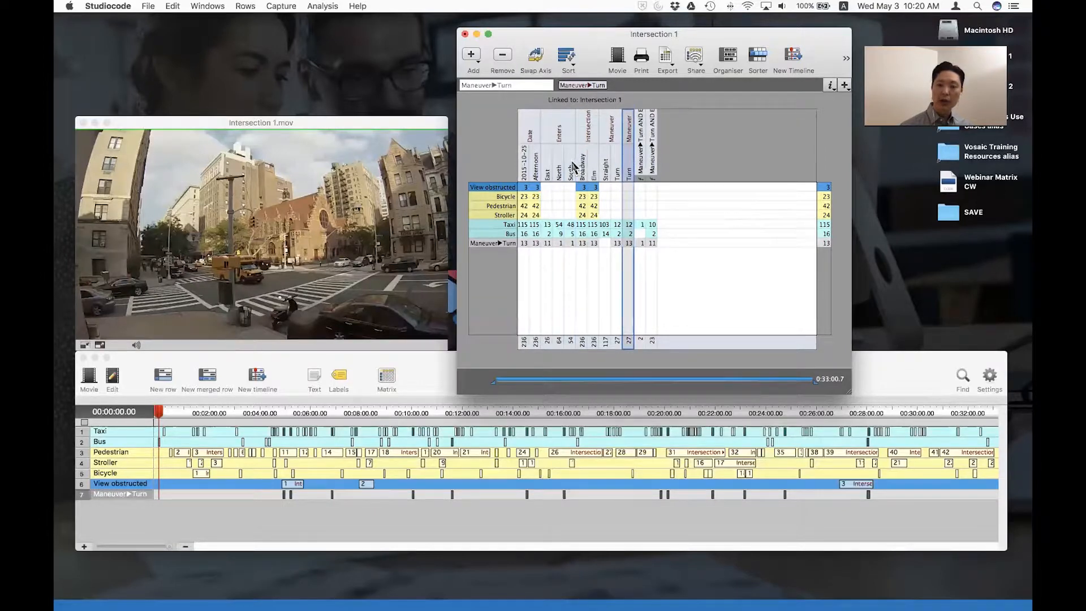
drag(574, 166, 624, 89)
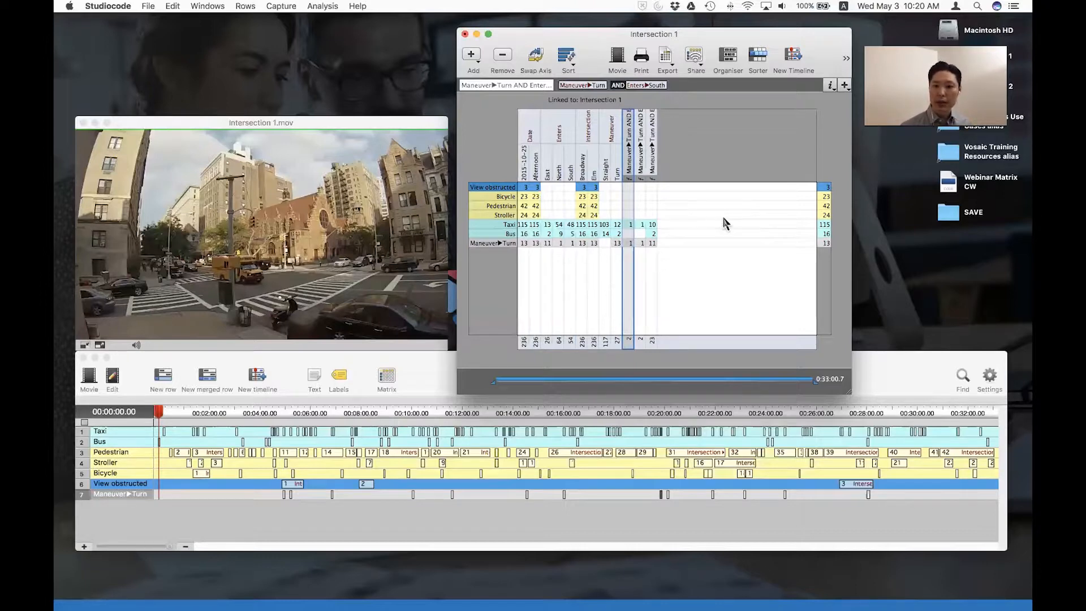
Step: Compare the Taxi count for Turn with the combined columns, and highlight the instances of Turn with Enters South, North and East
click(618, 225)
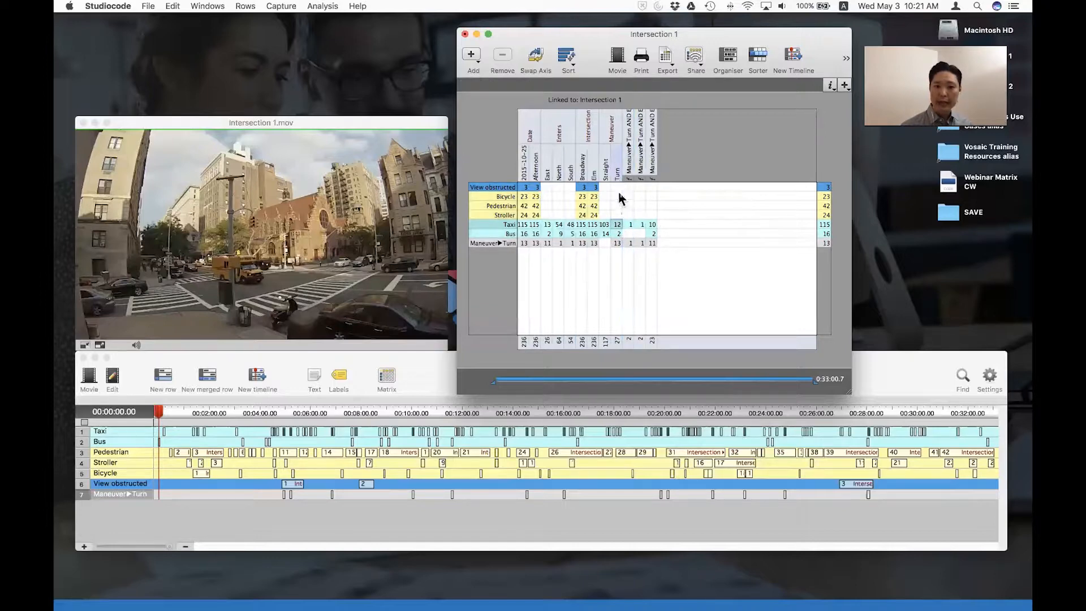
click(628, 225)
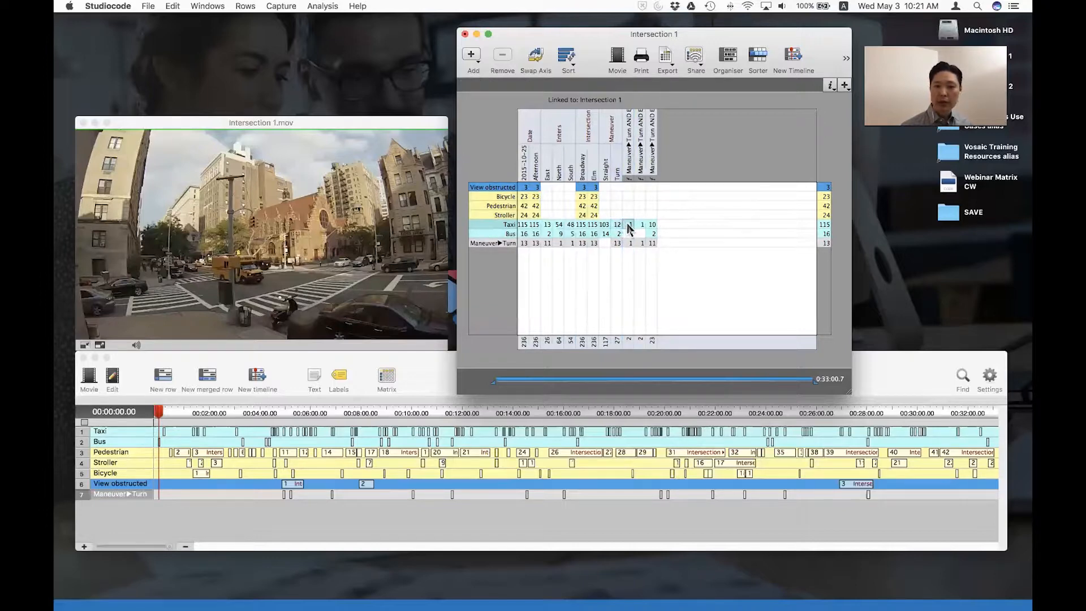
click(629, 167)
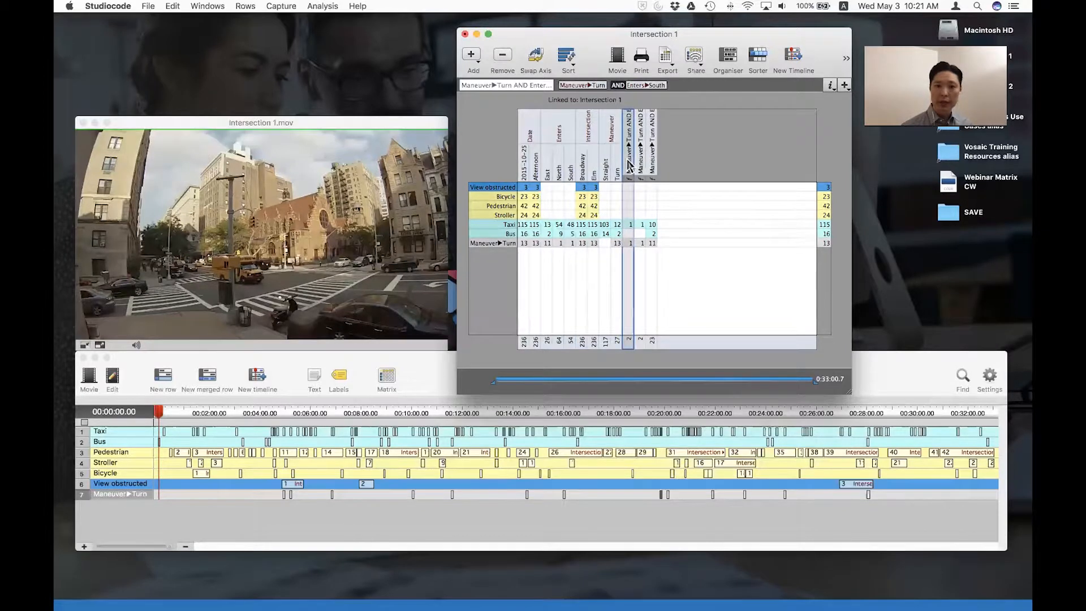
click(639, 166)
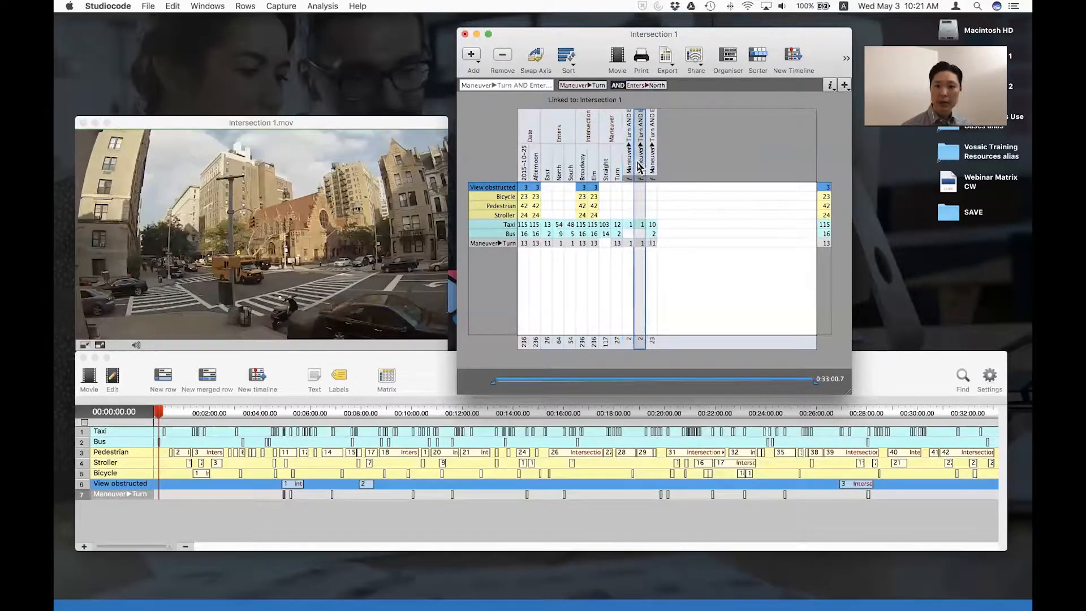
click(652, 167)
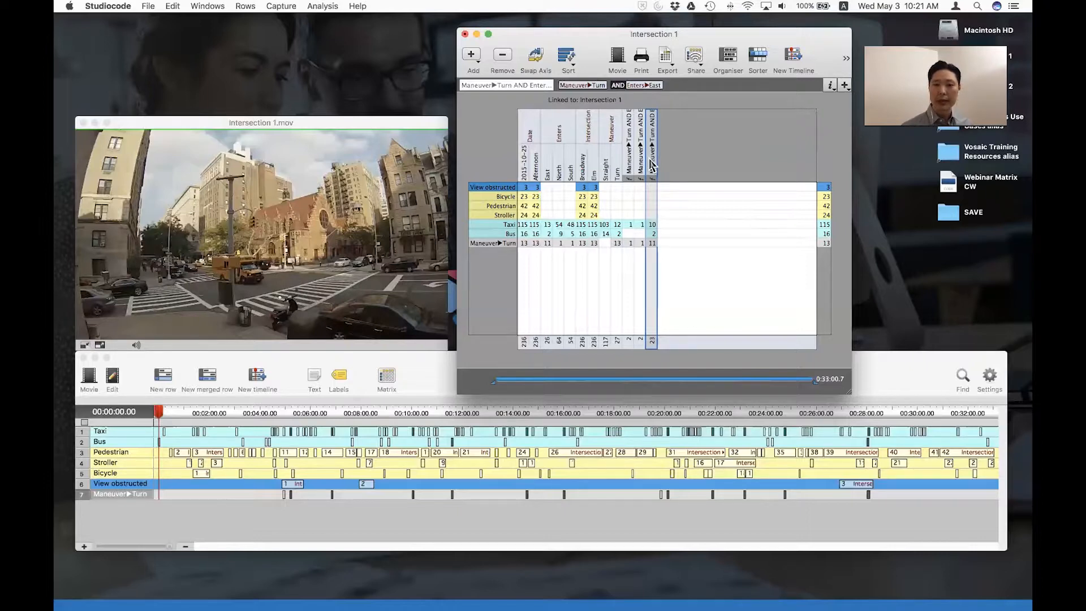
click(684, 154)
Step: Try the NOT and OR operators in the combined Turn and Enters East column, and restore AND
click(655, 158)
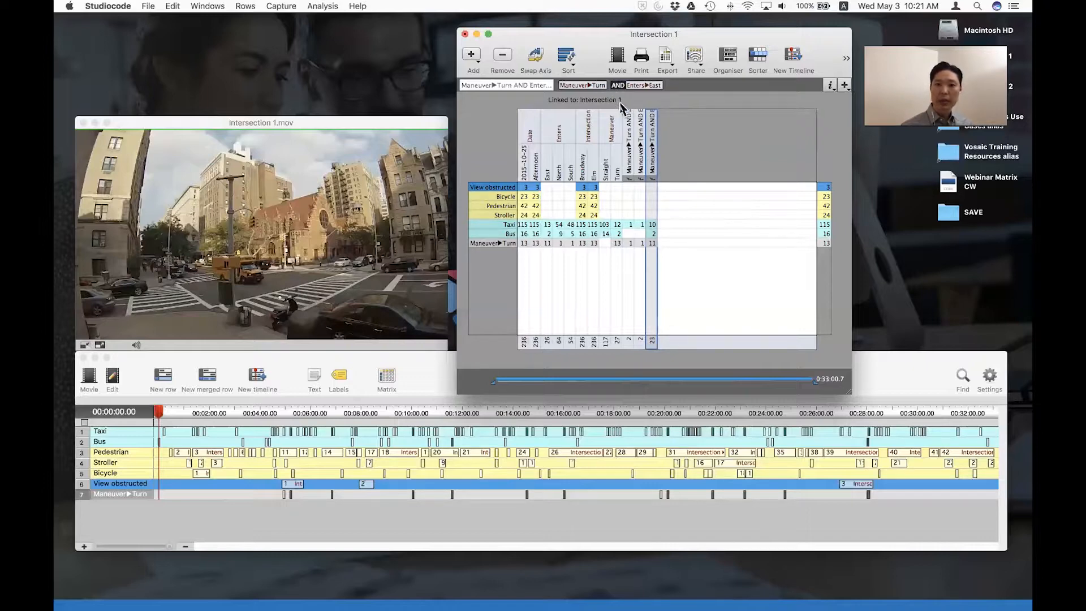
click(618, 85)
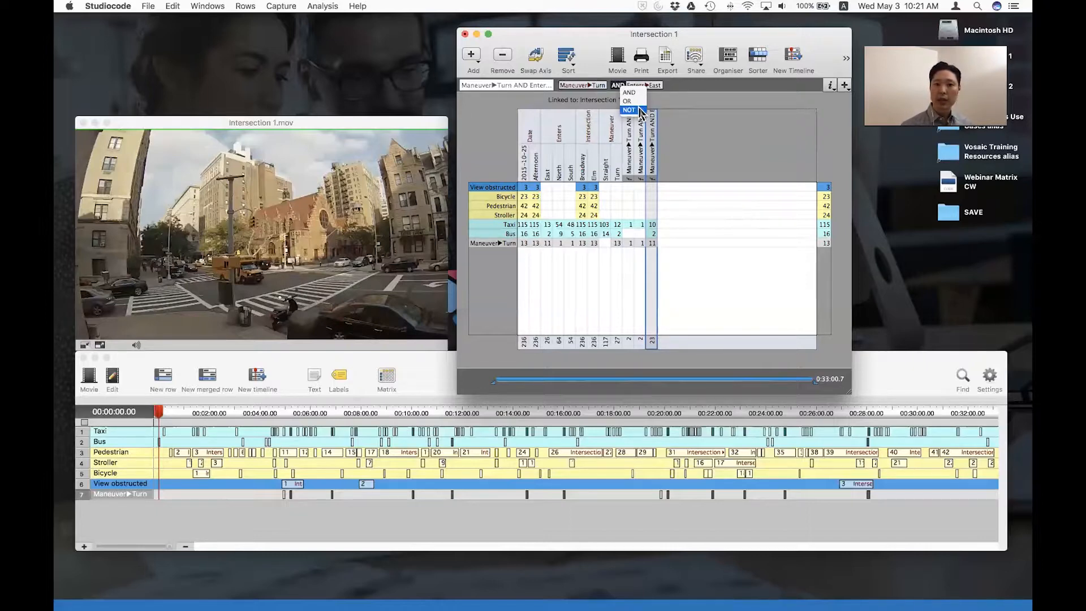
click(629, 110)
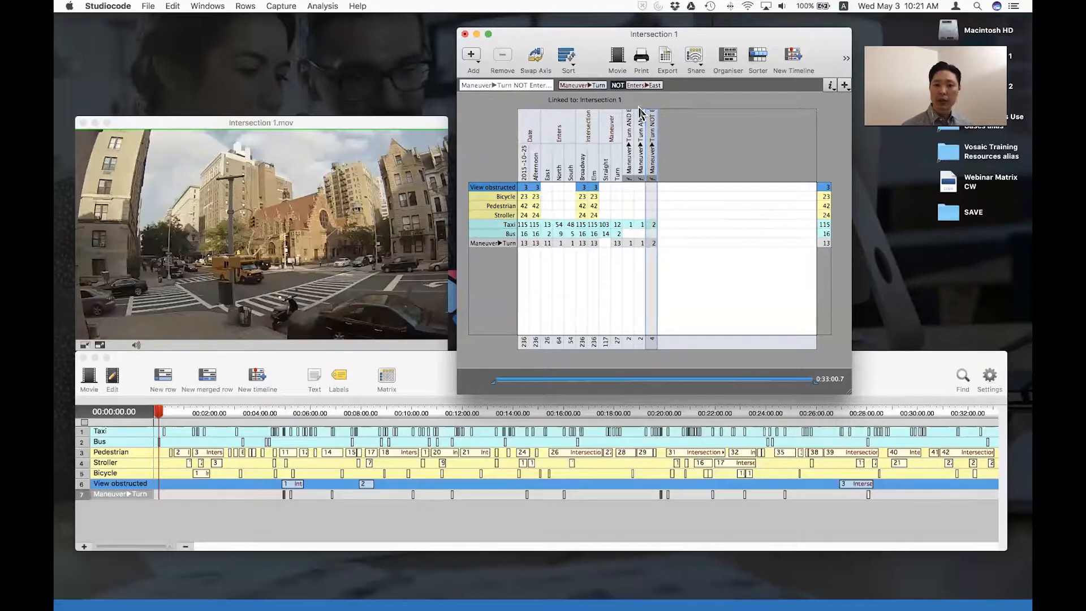
click(619, 86)
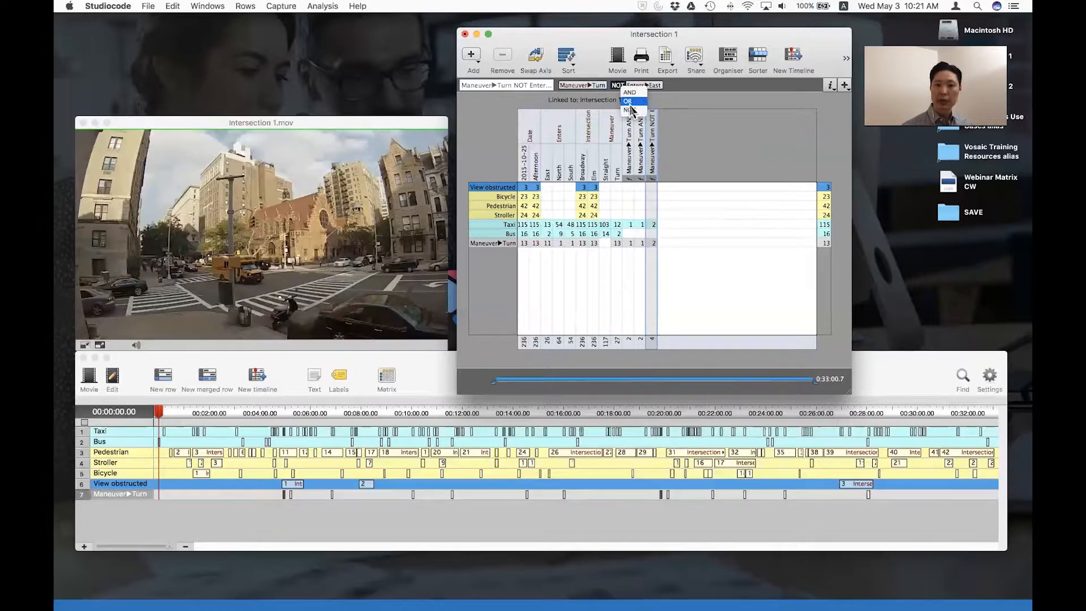
click(630, 102)
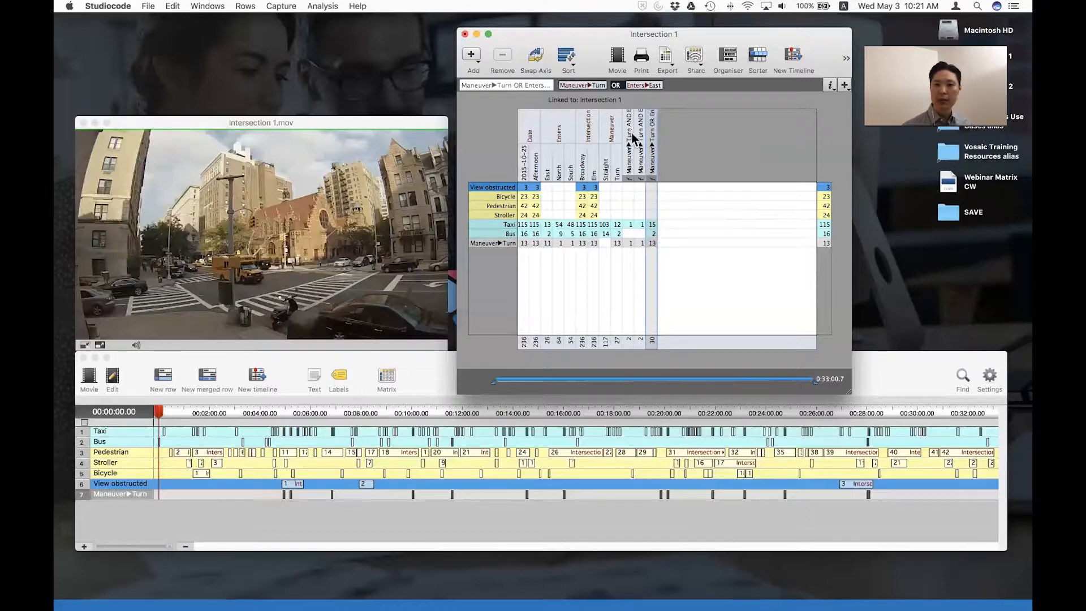
click(616, 85)
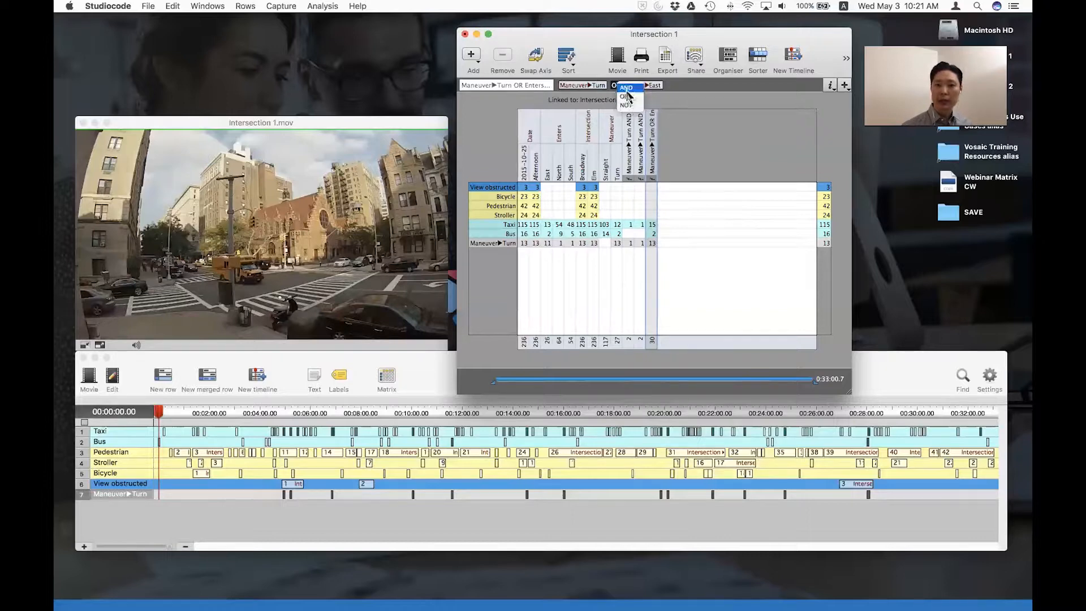
click(623, 87)
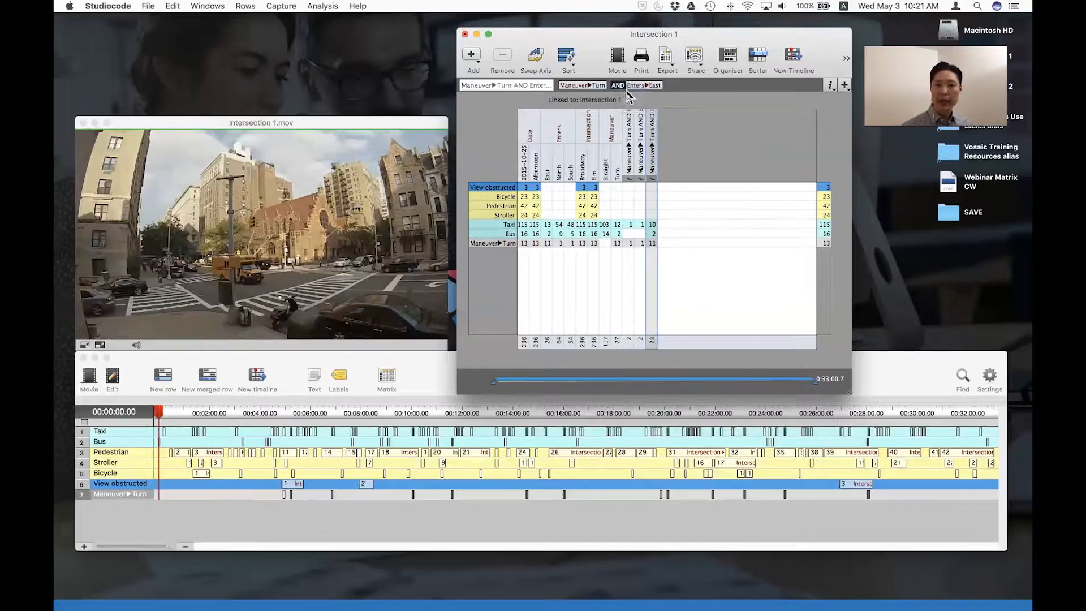
Step: Duplicate the Turn AND Enters East column and add the Date Afternoon label to the copy as a third AND condition
click(652, 108)
click(653, 170)
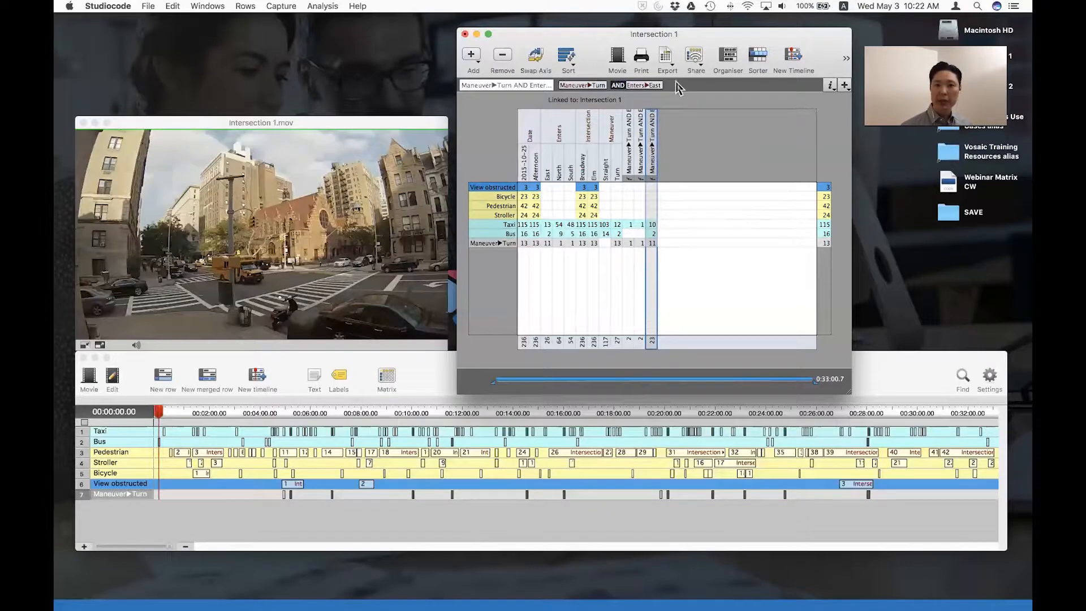
right_click(655, 159)
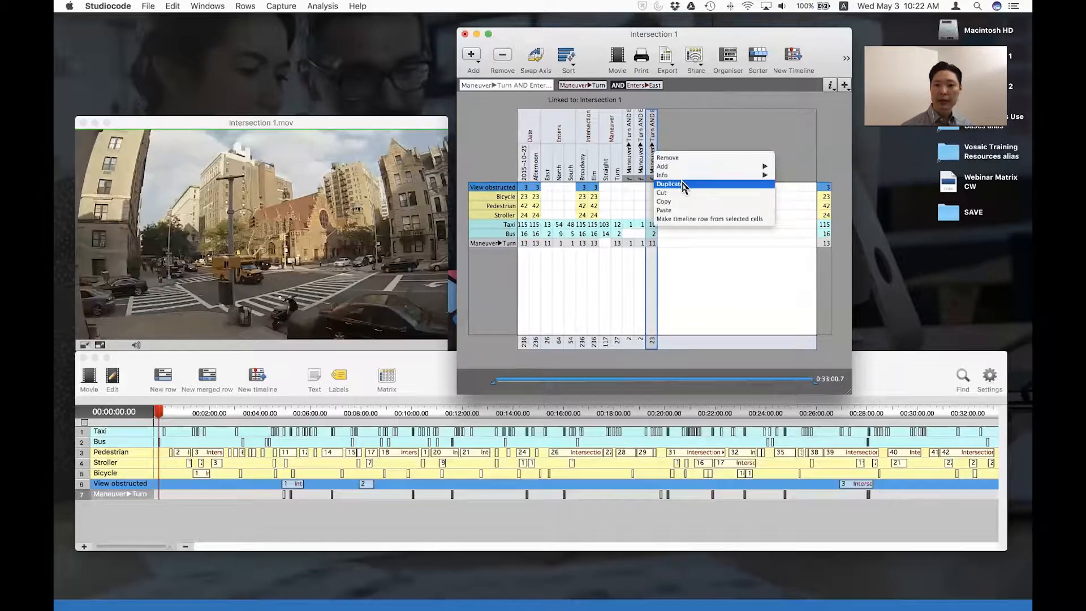
click(681, 181)
click(663, 160)
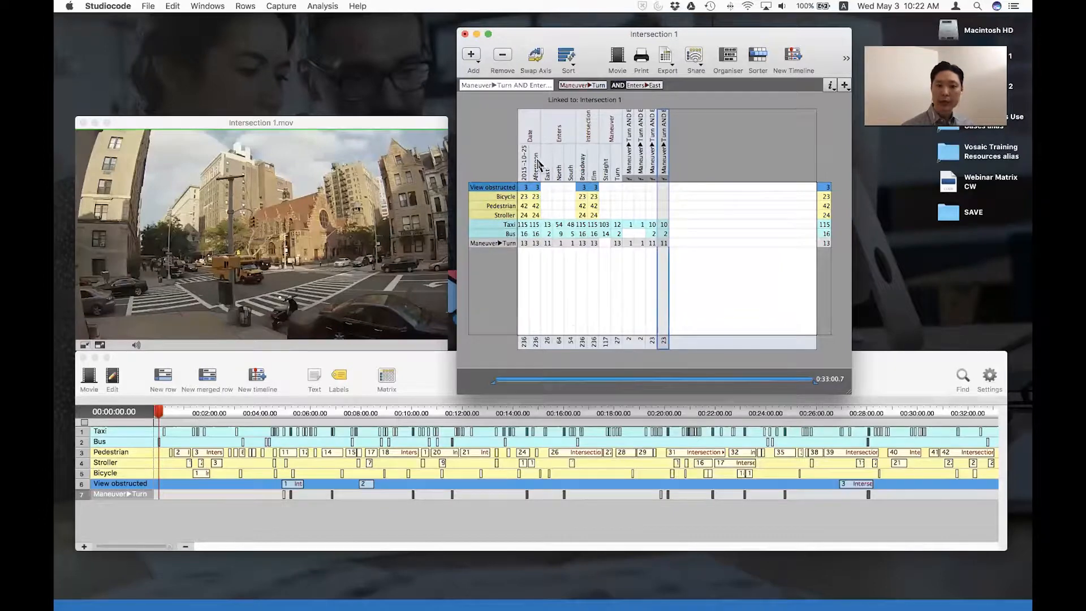
drag(537, 164, 686, 92)
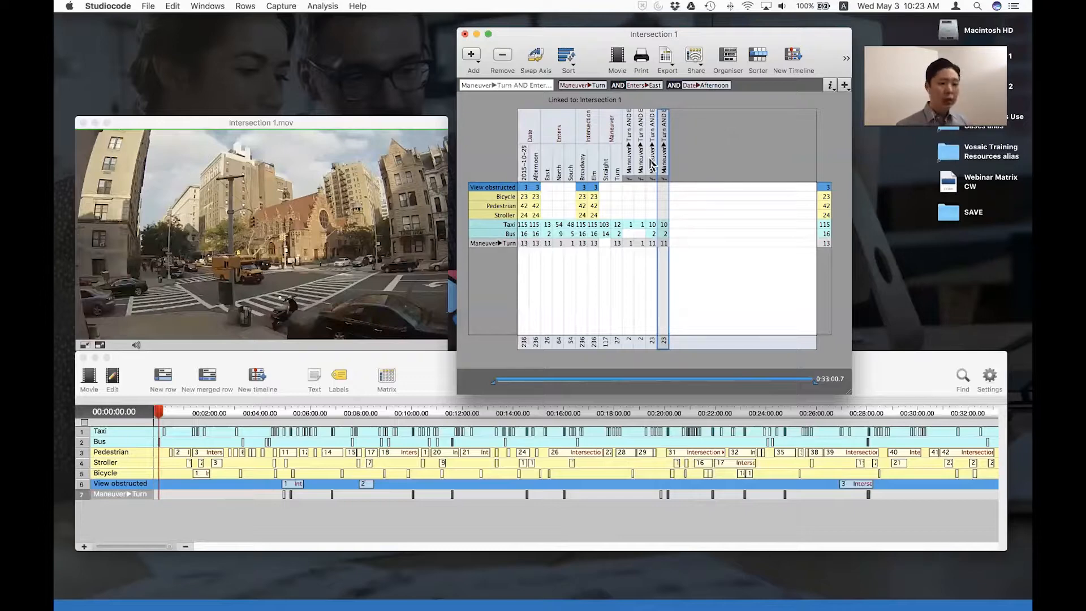
Step: Close the code window behind the matrix and reposition the matrix window beside the video
drag(663, 40, 698, 44)
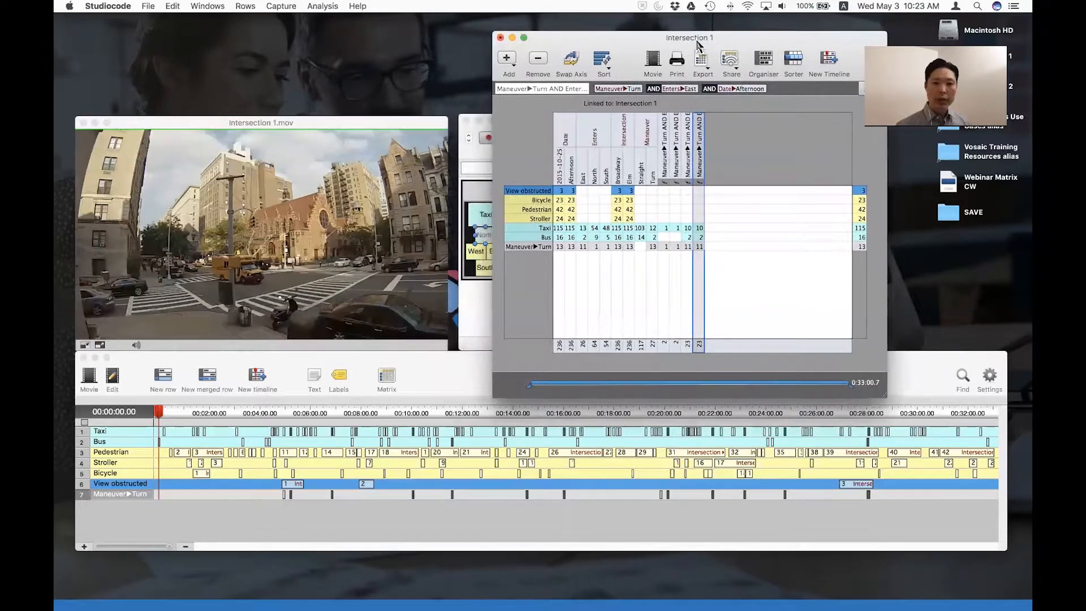
click(467, 121)
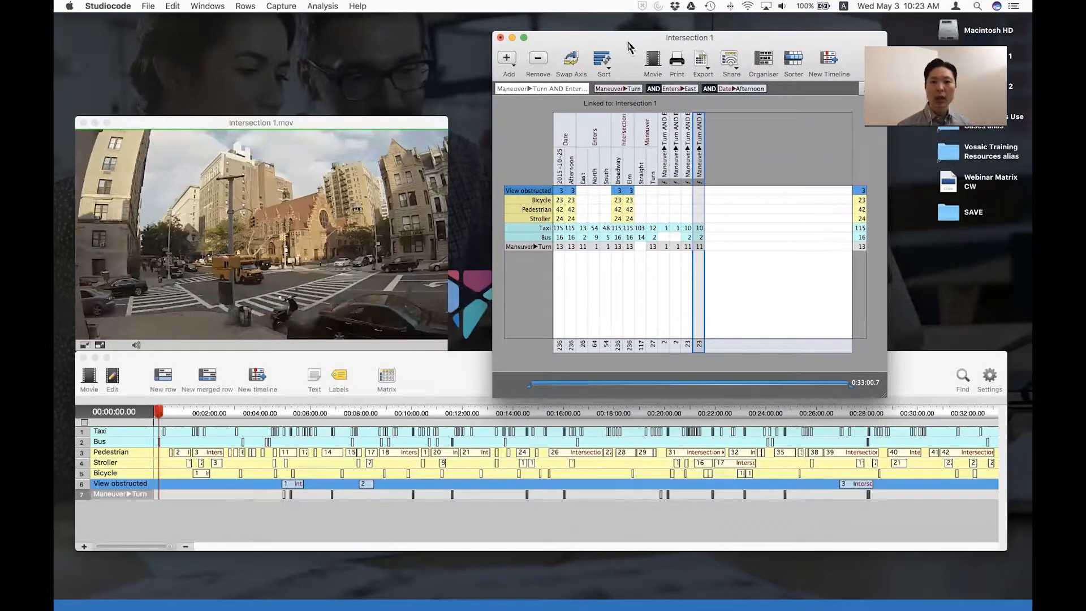
drag(622, 38, 592, 65)
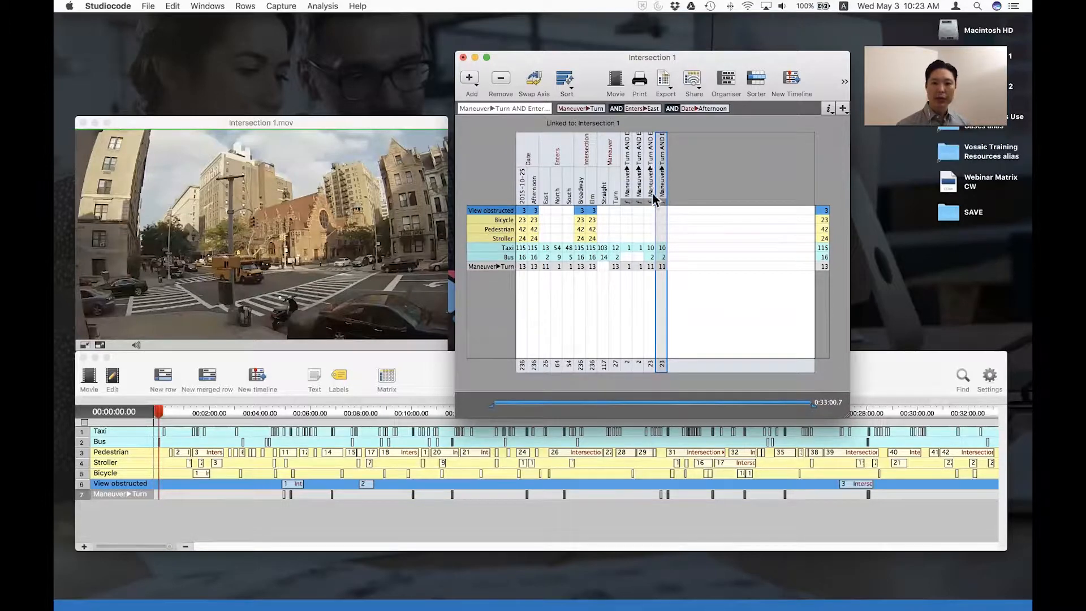
drag(644, 59, 690, 51)
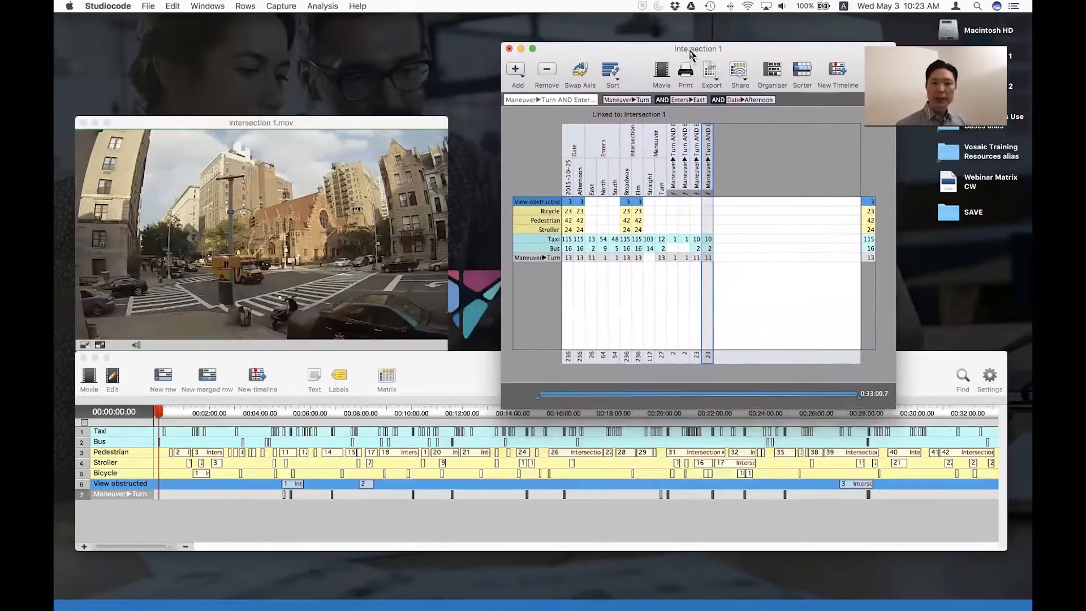
Step: Generate a fresh matrix from the Intersection 1 timeline, place it beside the customised matrix for comparison, and close it
click(452, 382)
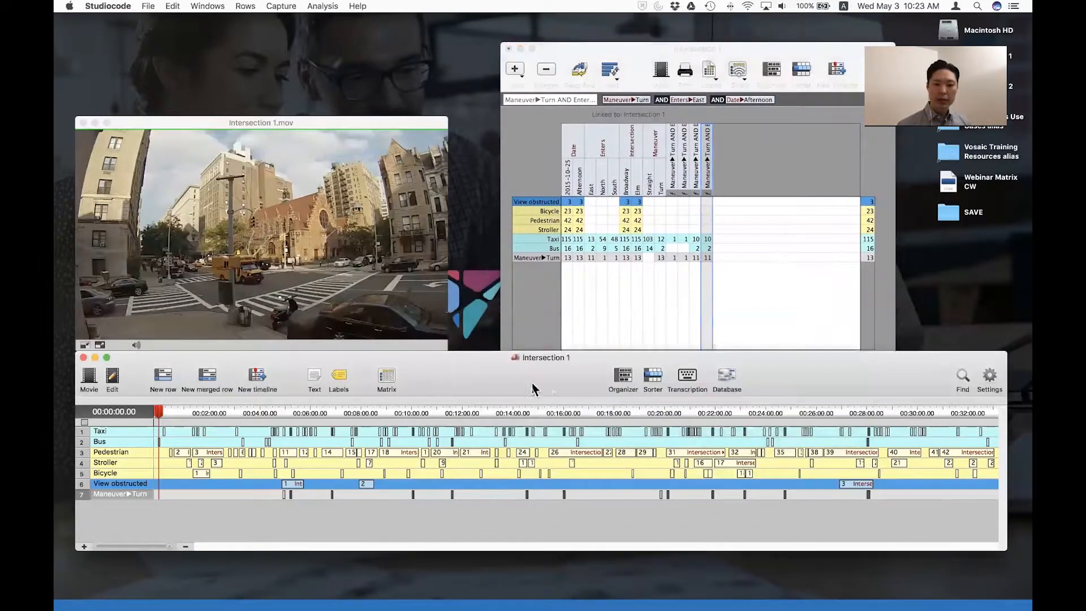
click(382, 378)
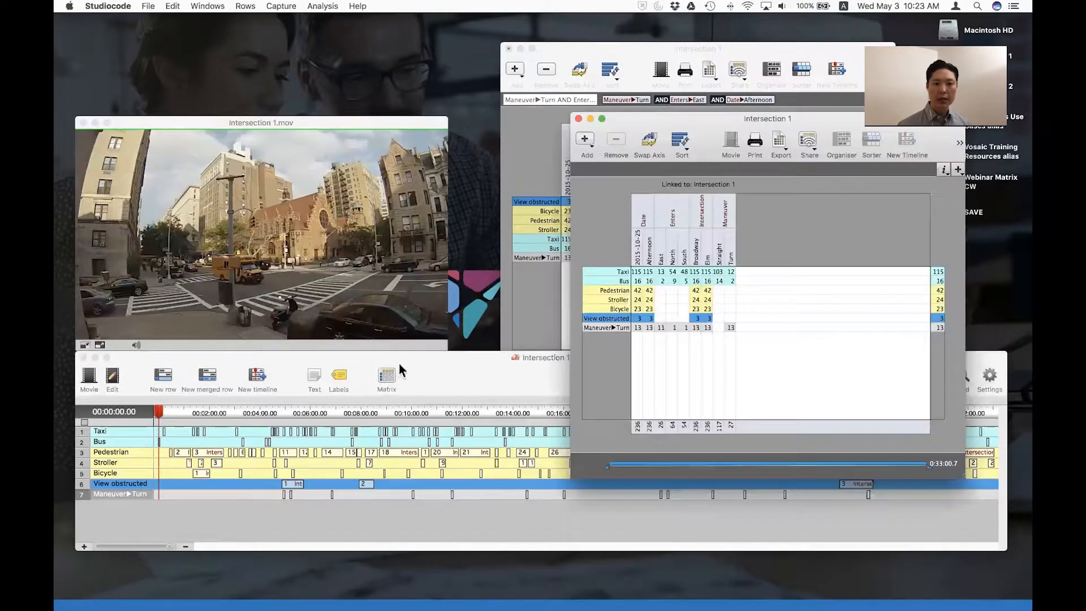
drag(707, 126, 242, 60)
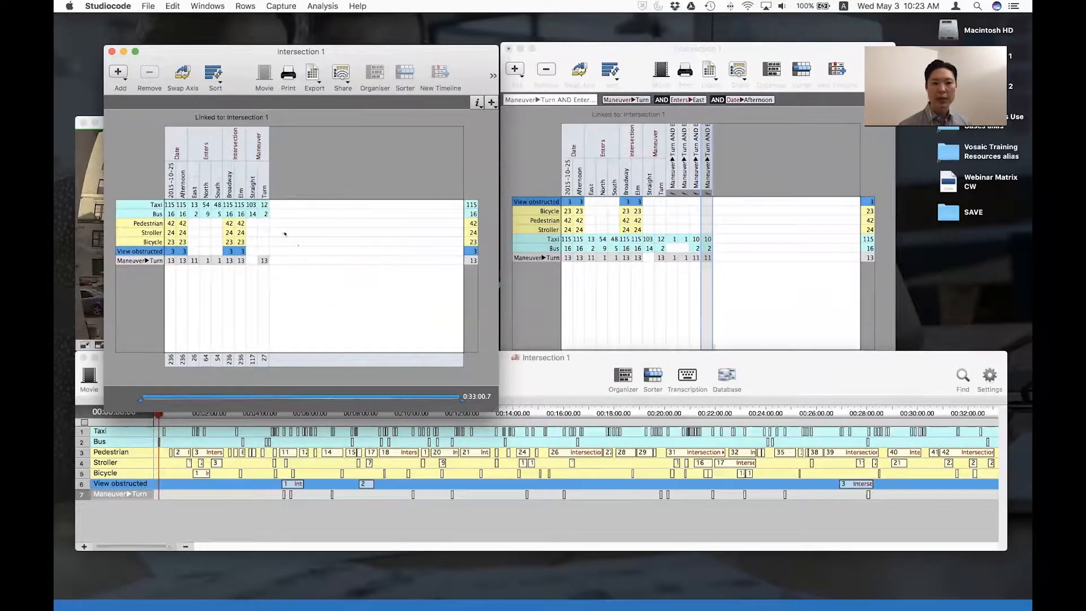
click(112, 52)
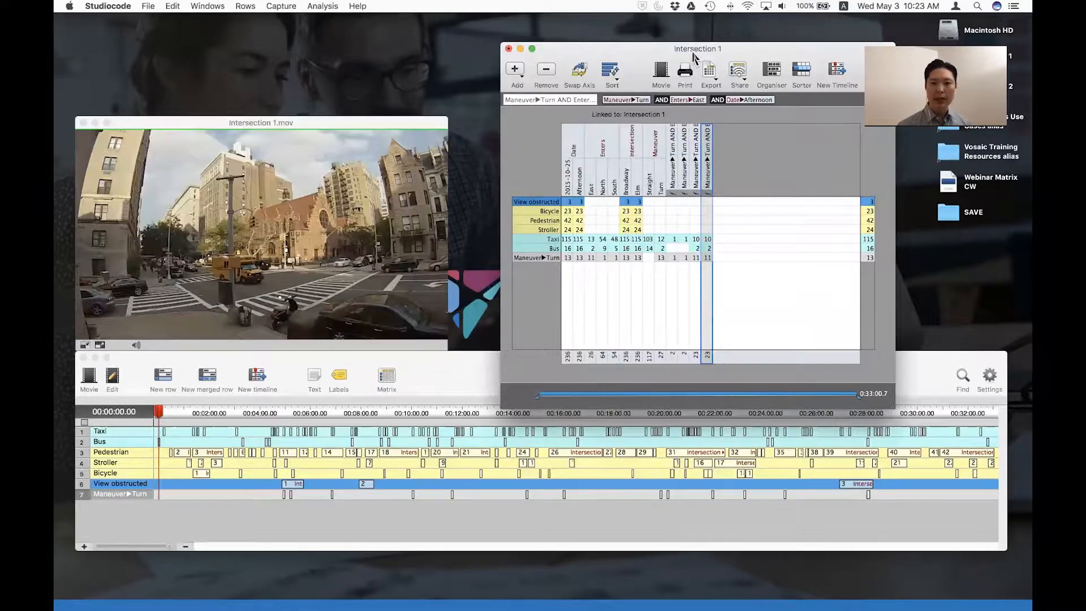
Step: Save the customised matrix to the Desktop under the name Intersections Matrix
drag(694, 55, 653, 59)
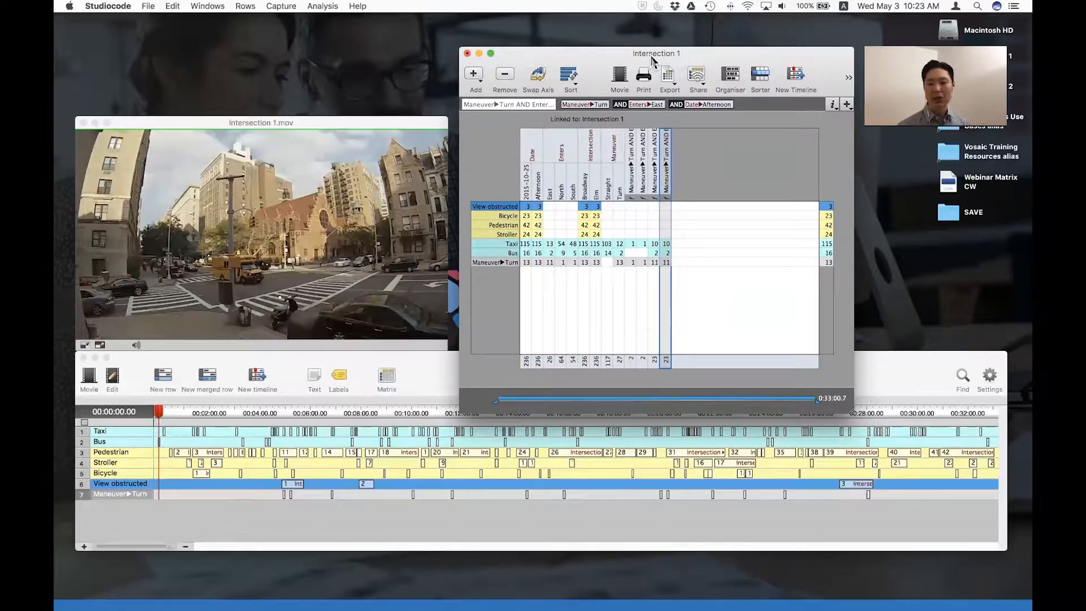
drag(653, 58, 627, 79)
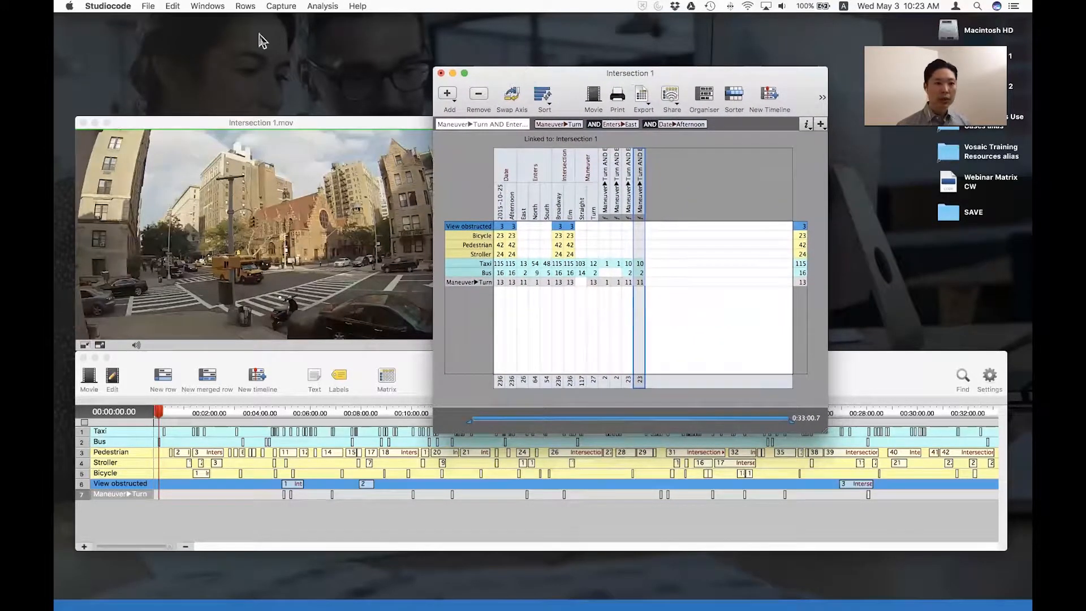
click(148, 7)
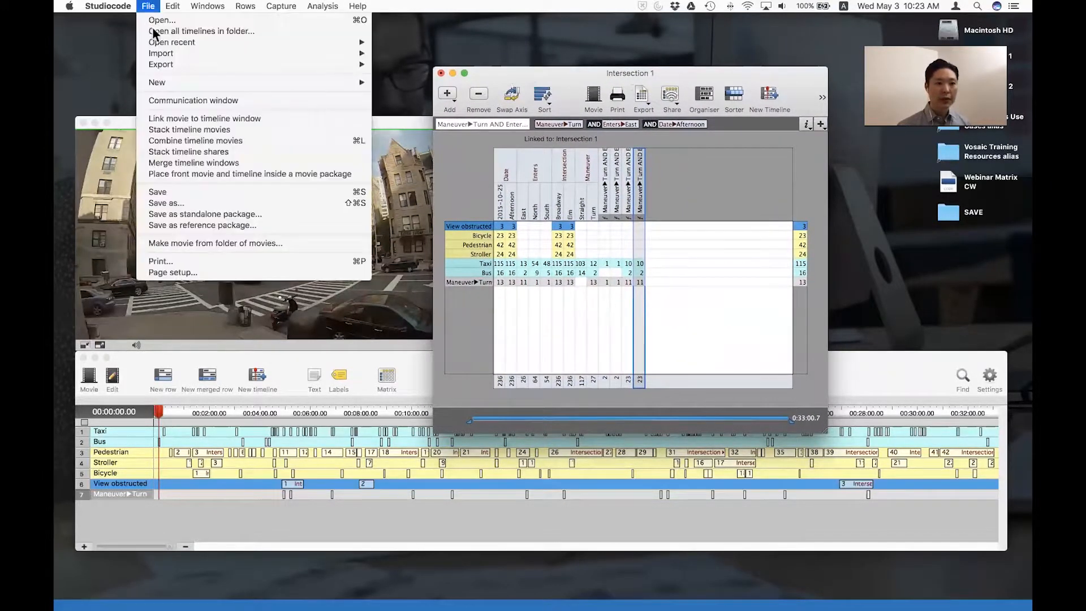
click(175, 192)
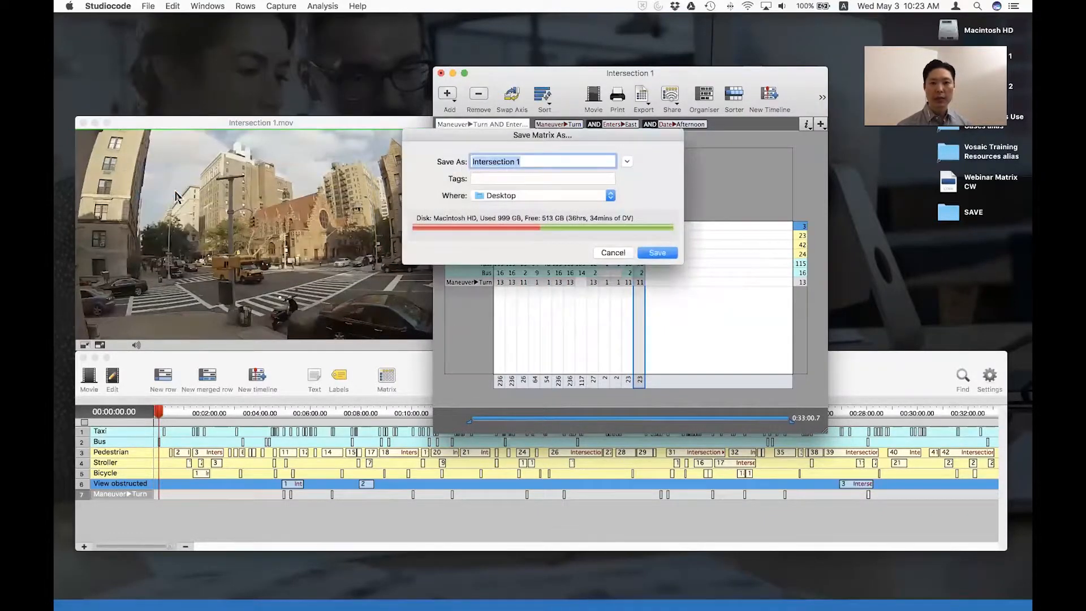
key(Right)
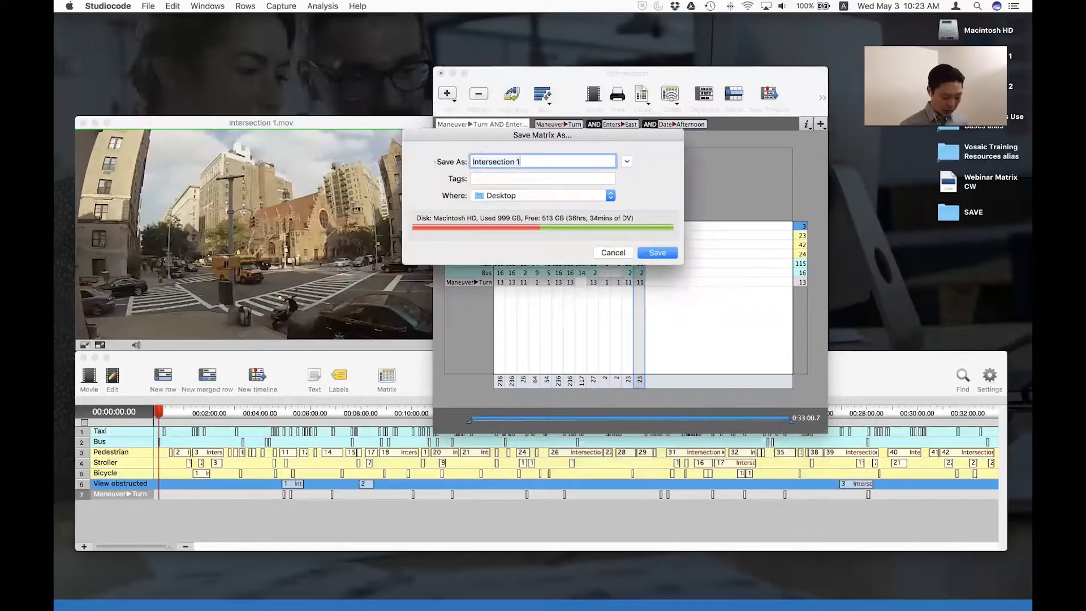
text(Matrix)
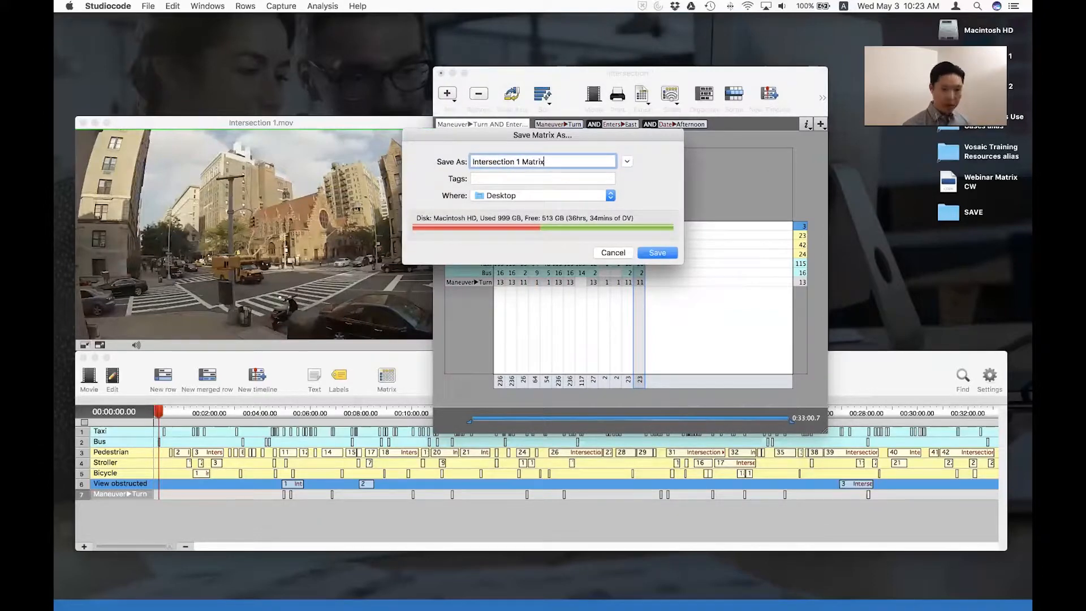
click(519, 163)
key(BackSpace)
key(BackSpace)
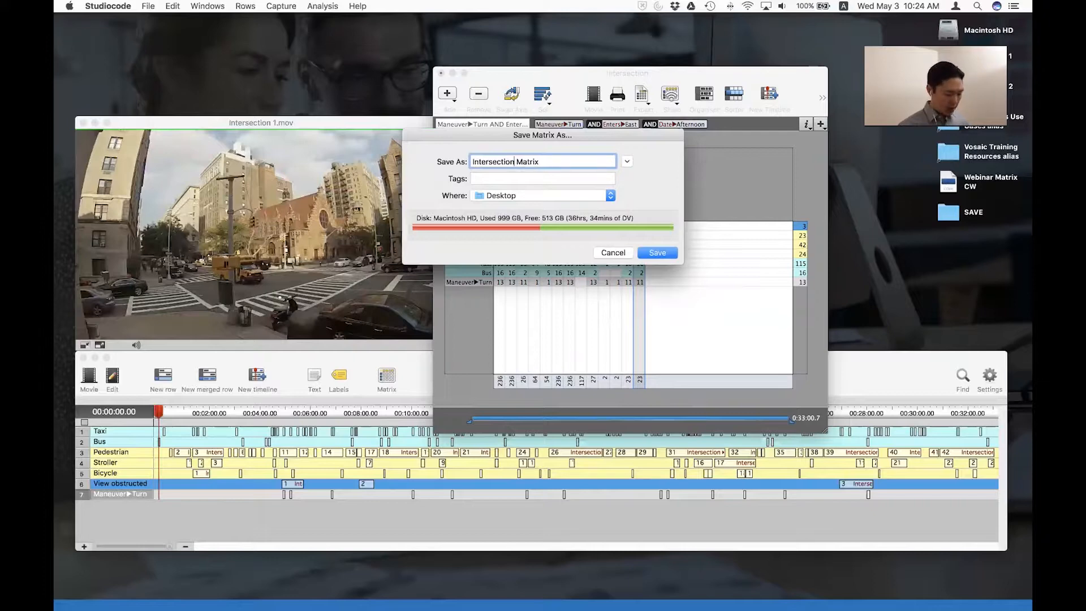
text(s)
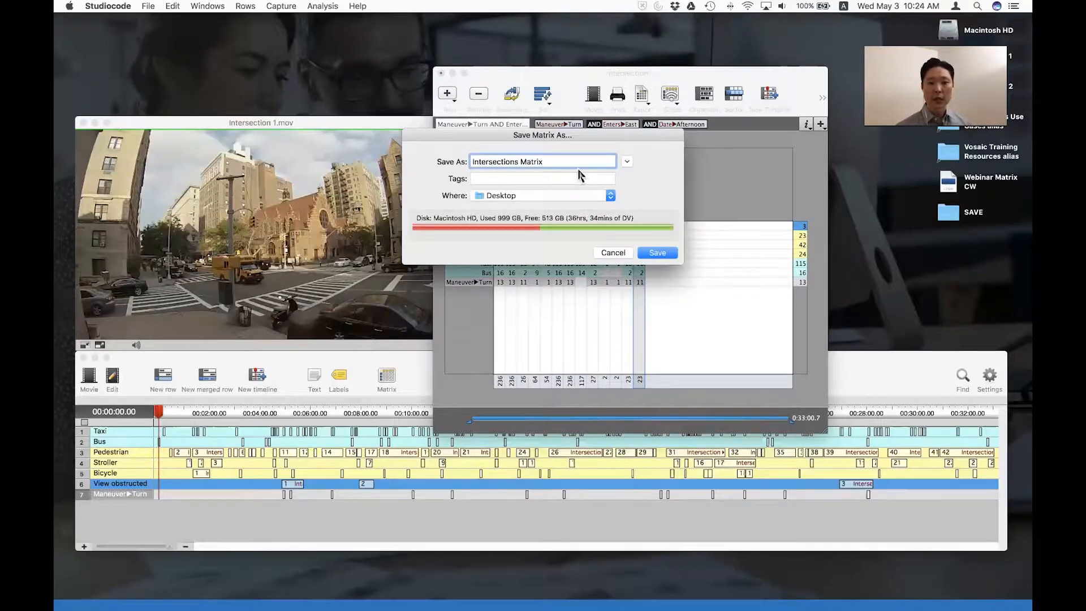
click(656, 253)
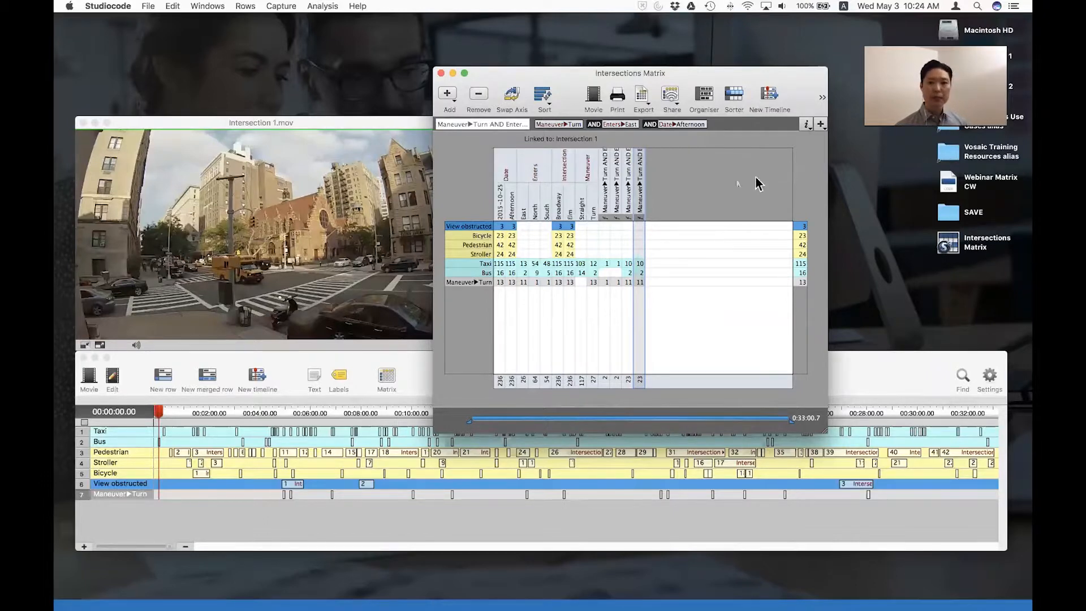
Step: Close the Intersections Matrix window and the Intersection 1 timeline with its movie
click(719, 181)
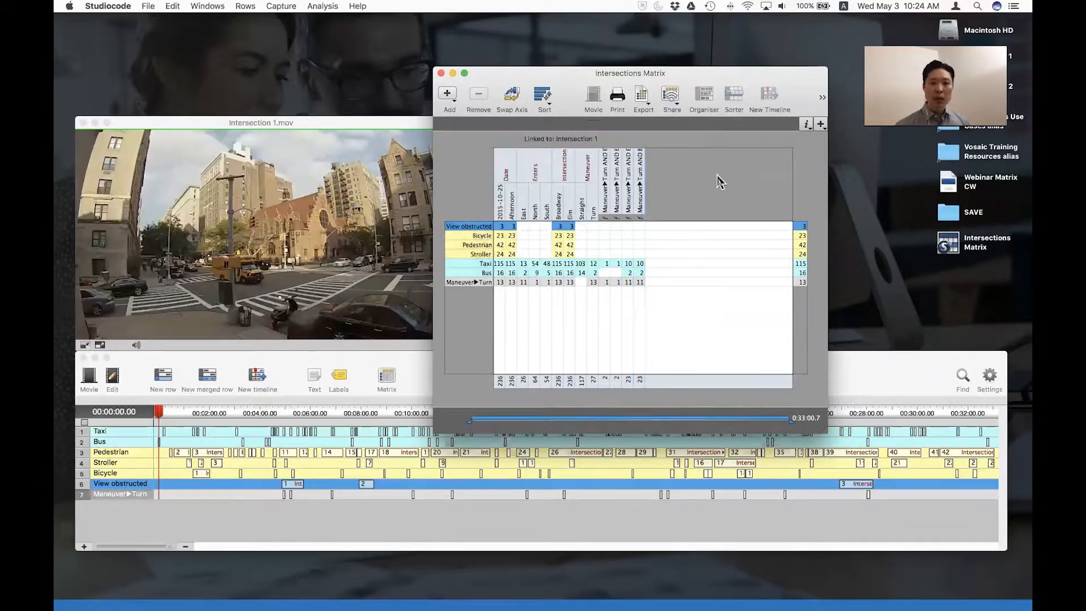
click(441, 73)
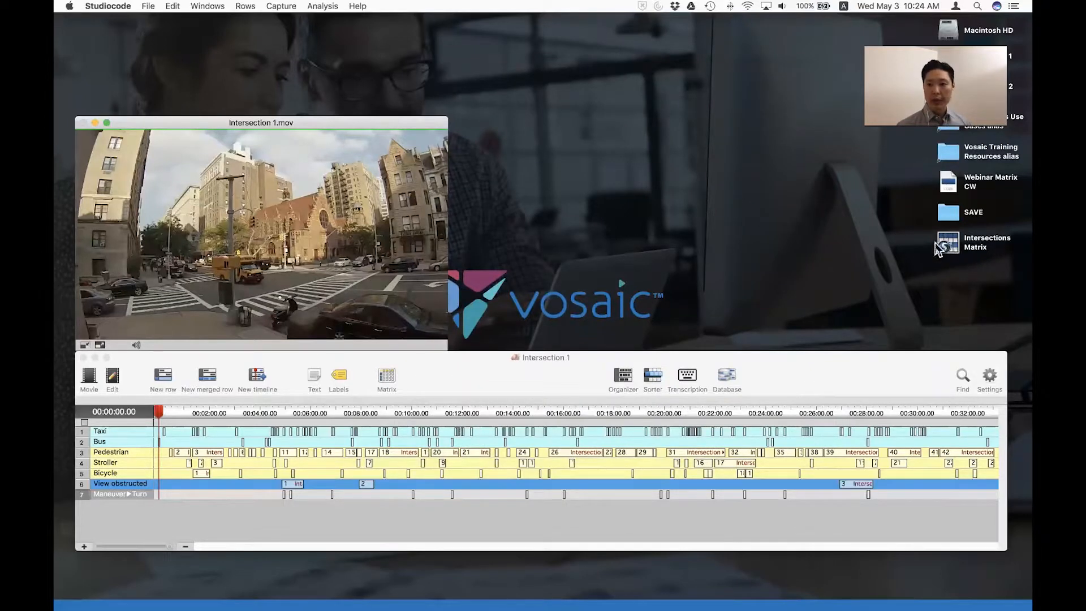
click(790, 390)
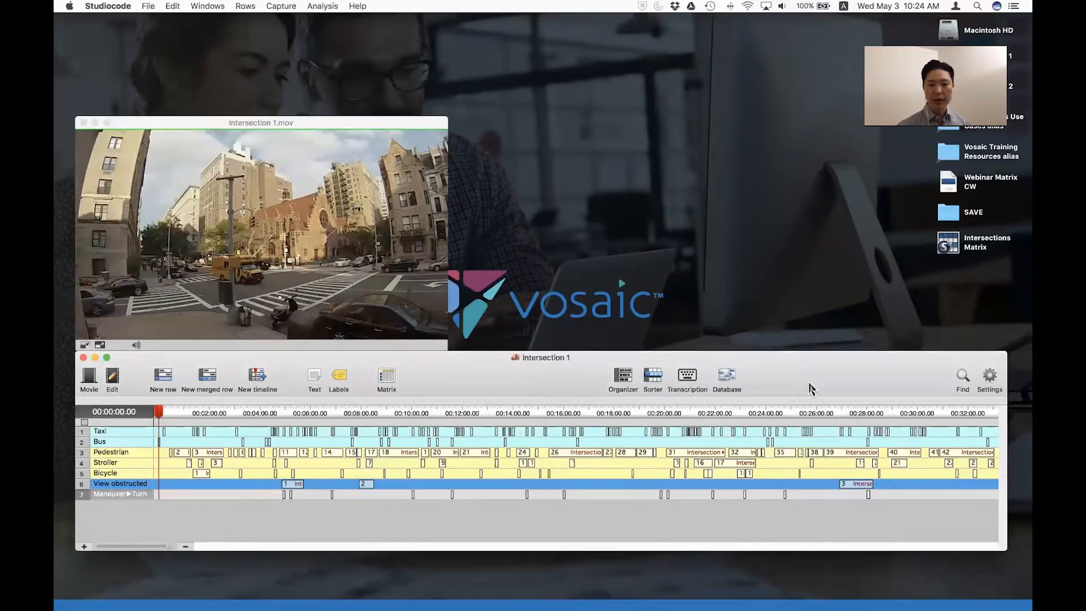
drag(811, 383, 790, 377)
drag(498, 369, 512, 383)
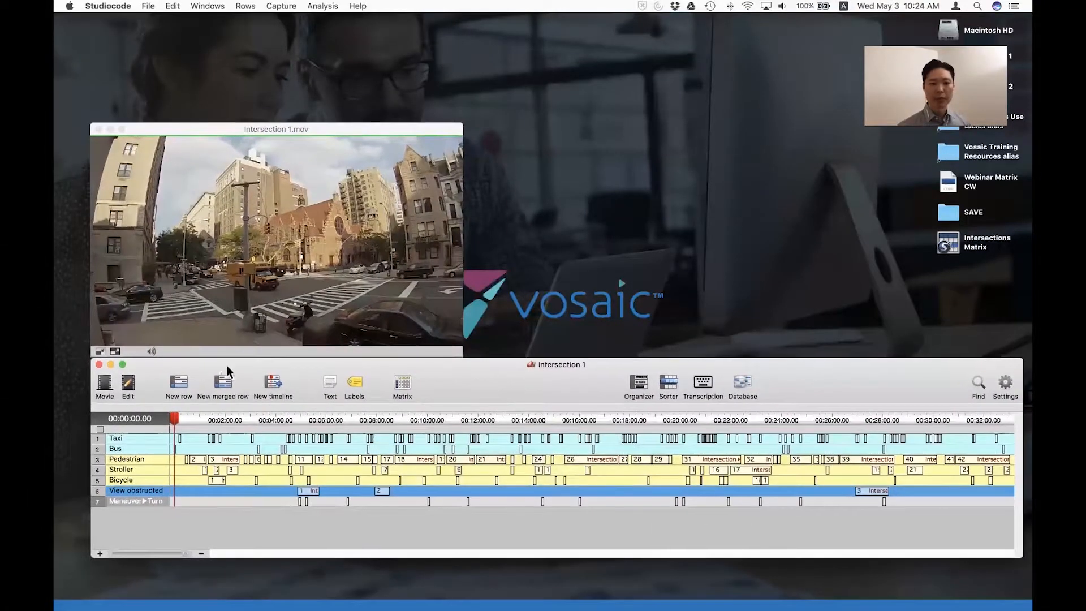
click(99, 365)
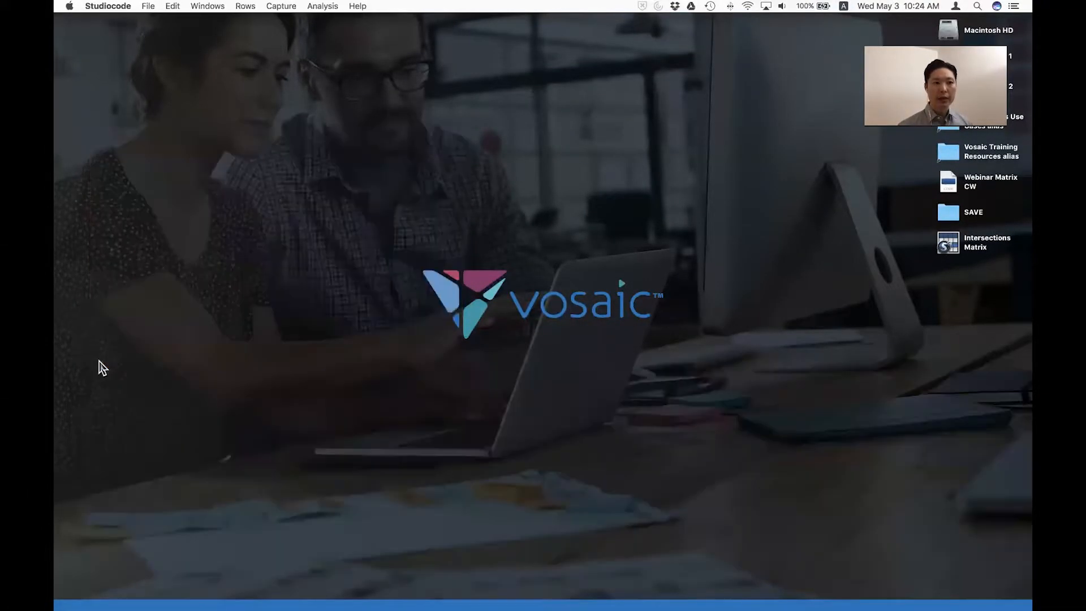
Step: Open the recently used Intersection 2 timeline with its movie
click(151, 7)
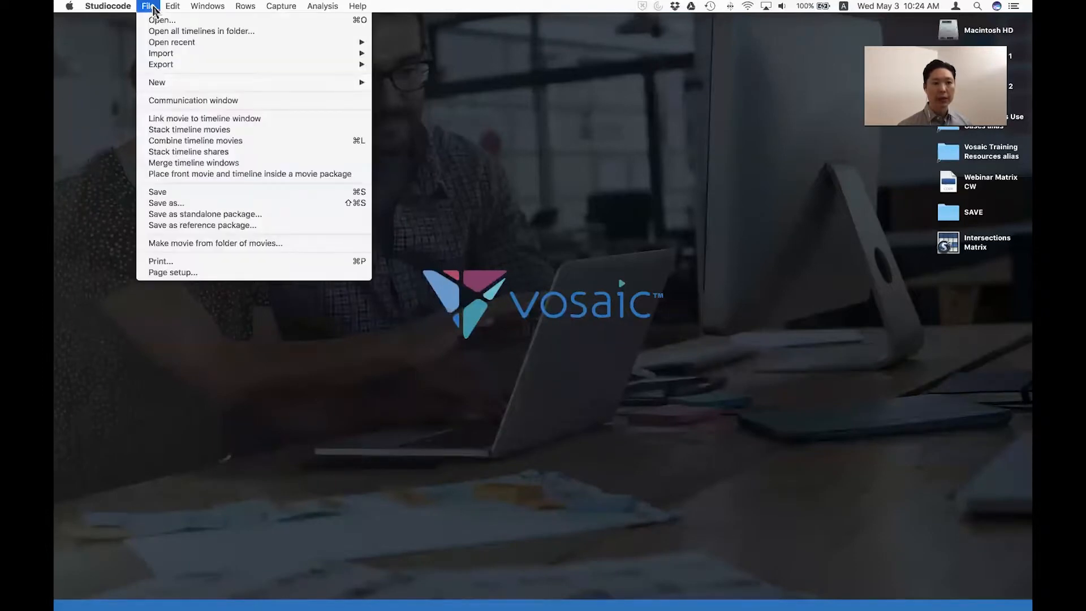
mouse_move(267, 44)
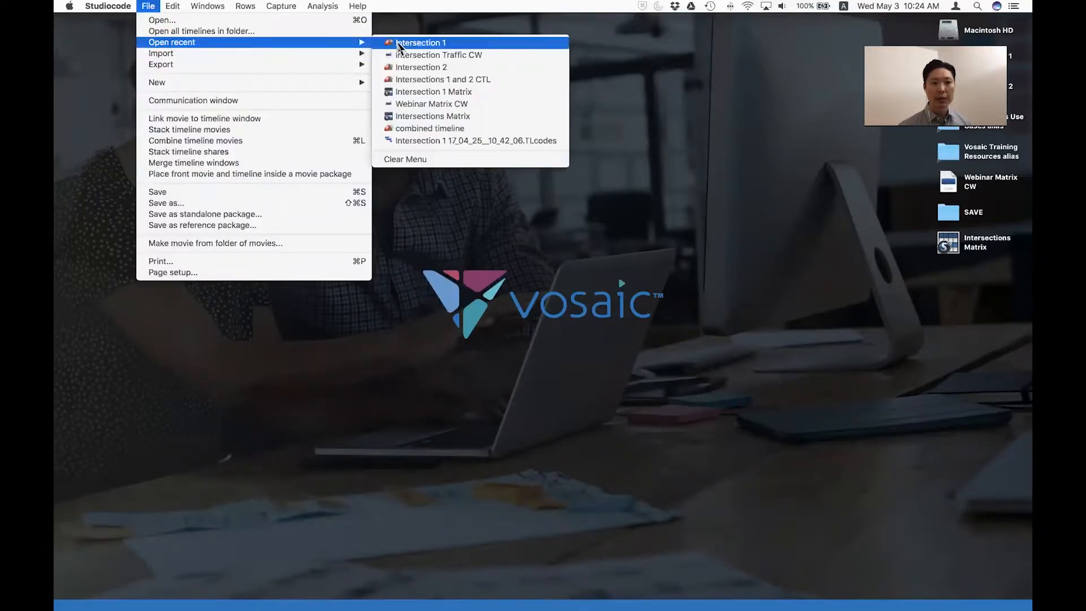
click(428, 68)
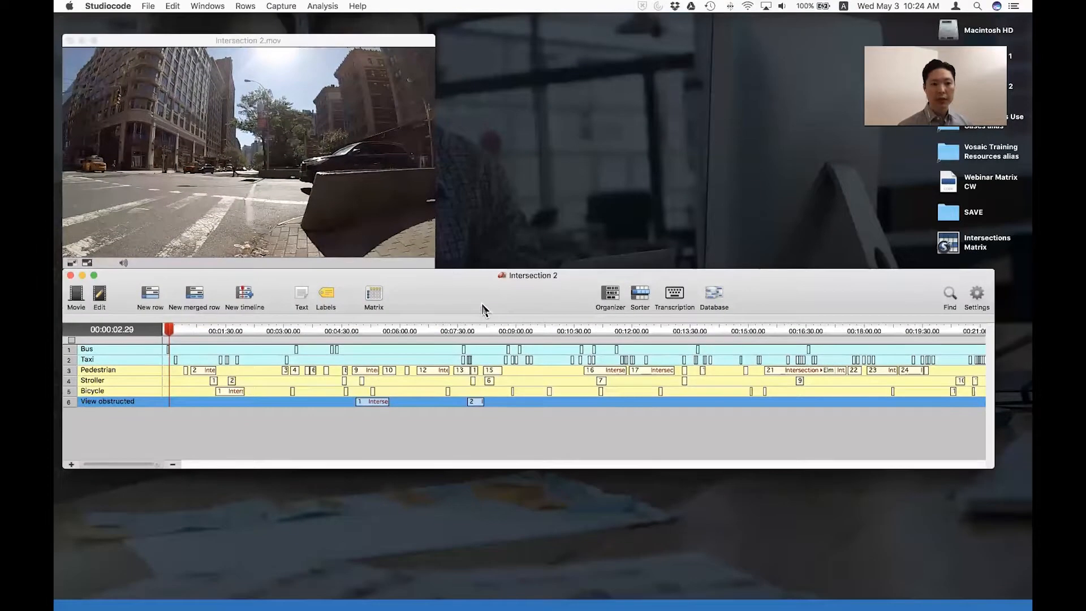
mouse_move(257, 229)
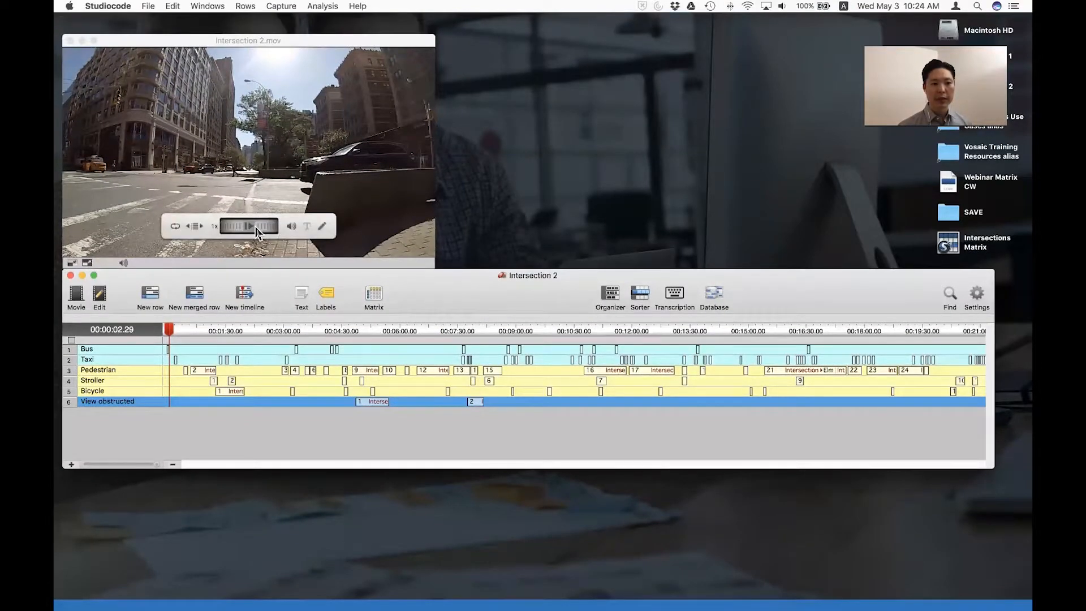
Step: Open the saved Intersections Matrix file from the desktop with Studiocode, and widen its window to show the timeline selector
right_click(952, 249)
mouse_move(905, 260)
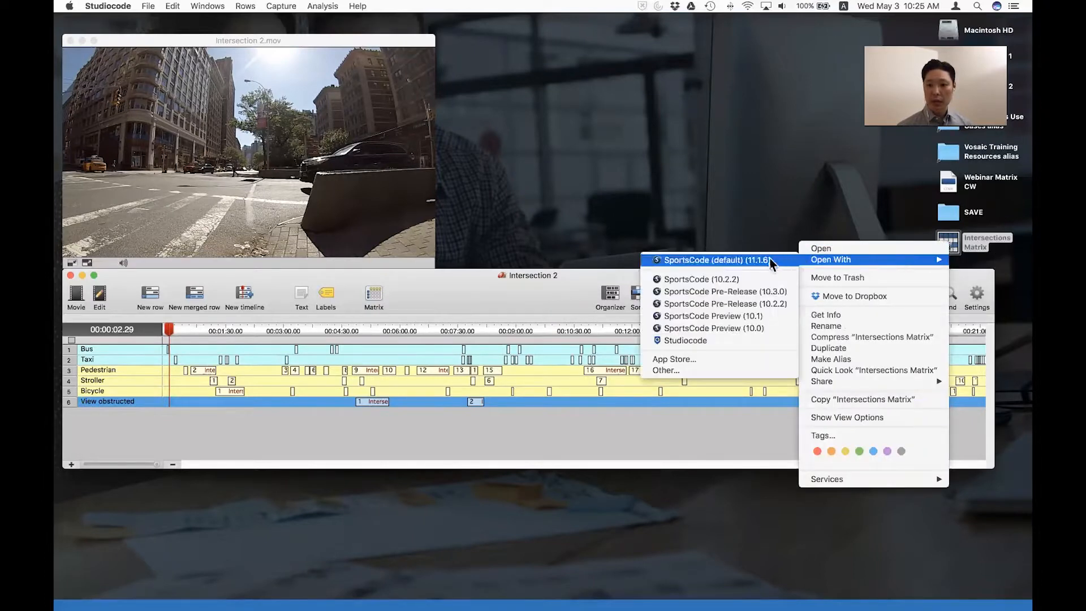
click(734, 342)
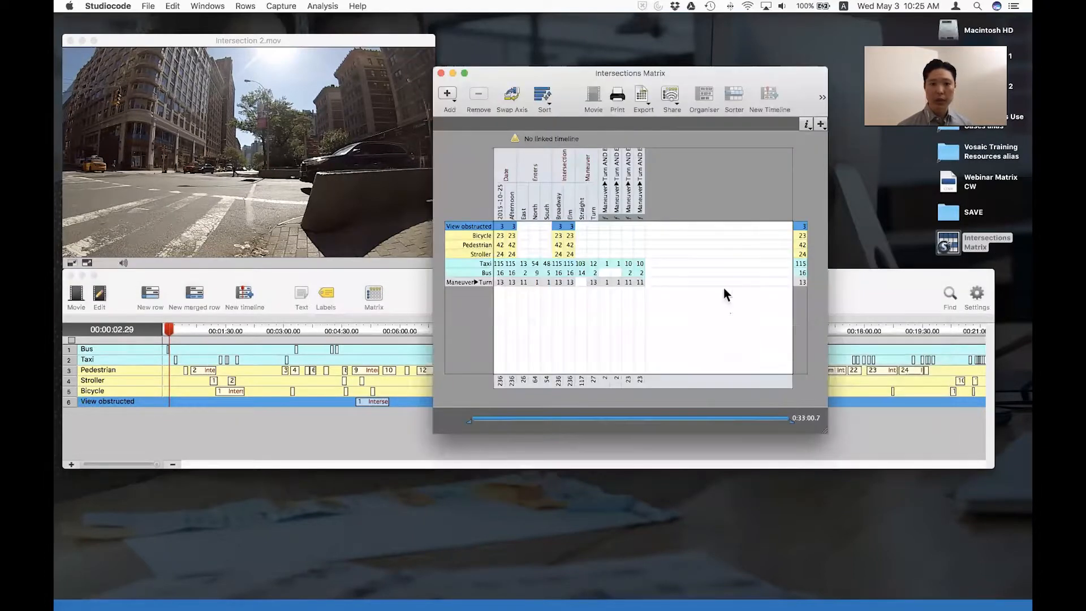
drag(674, 73, 589, 50)
drag(736, 405, 866, 418)
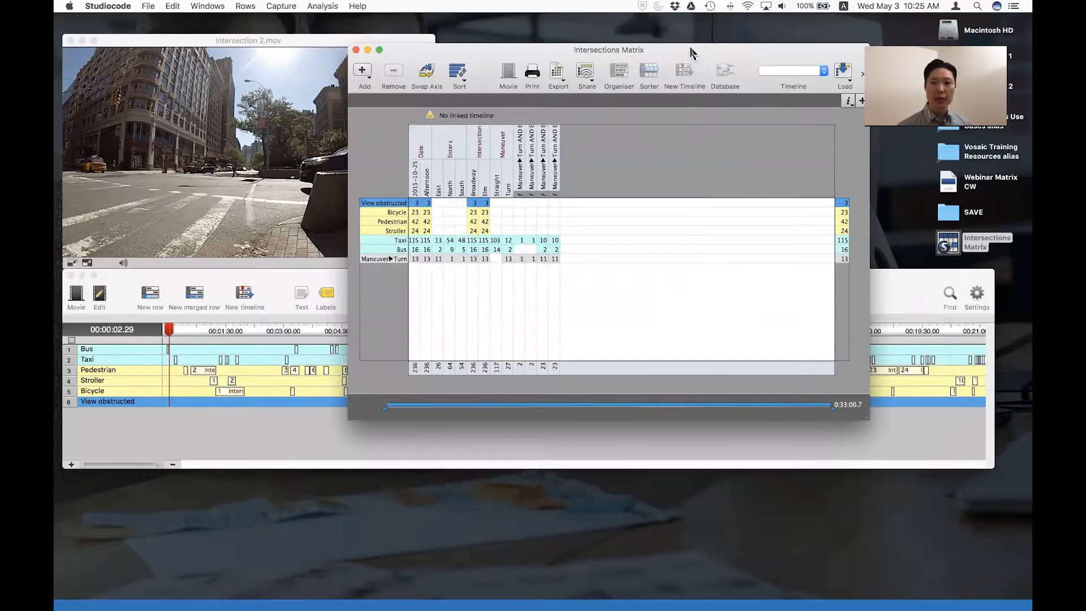
drag(691, 51, 604, 48)
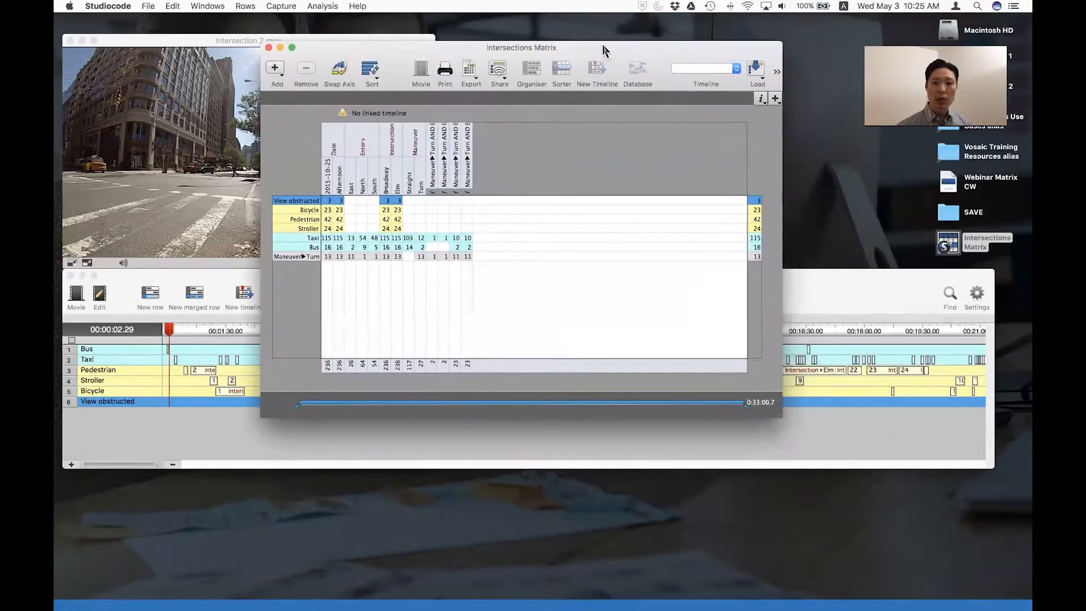
Step: Configure the matrix to replace rows from the selected timeline when a new timeline is selected
click(777, 71)
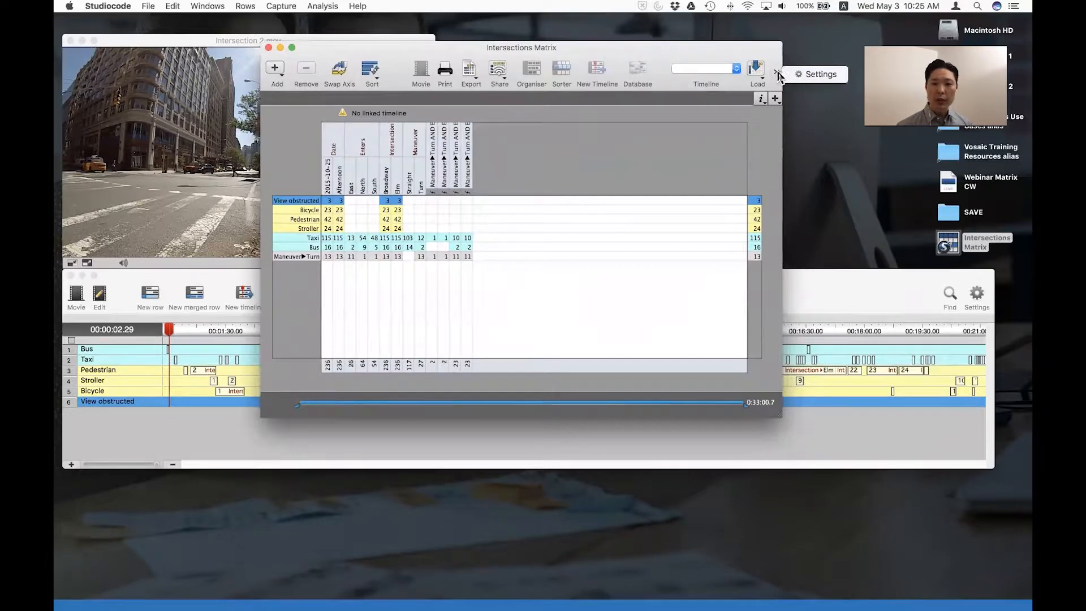
click(812, 75)
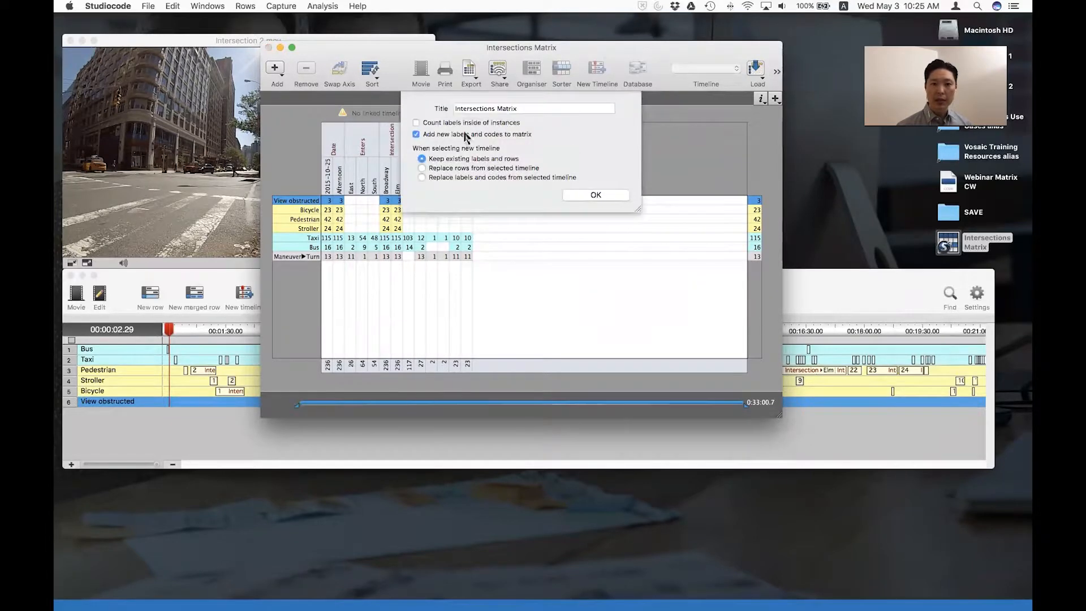
click(422, 168)
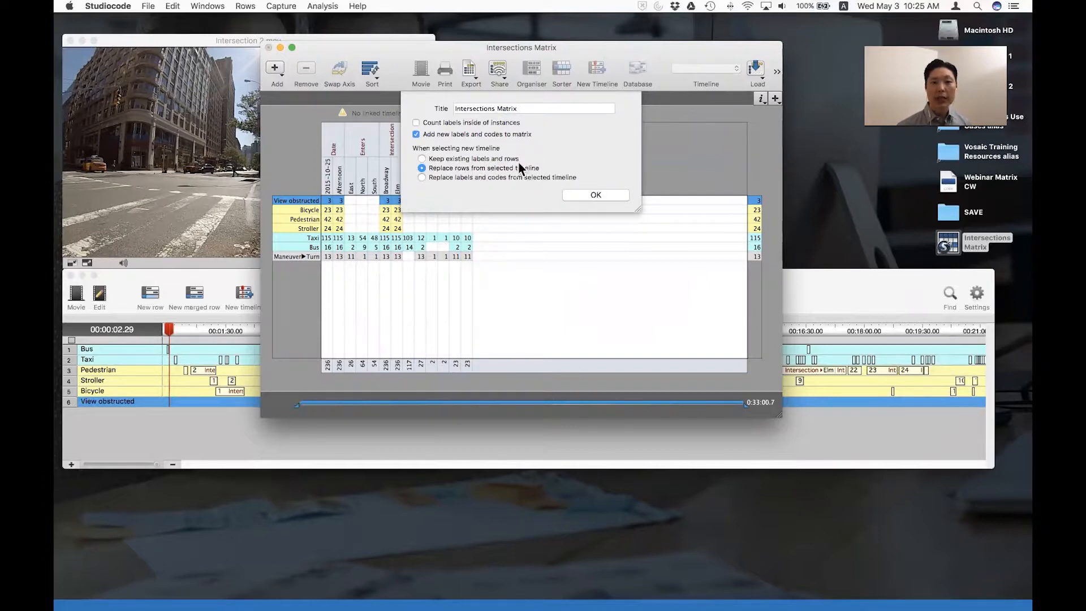
click(588, 196)
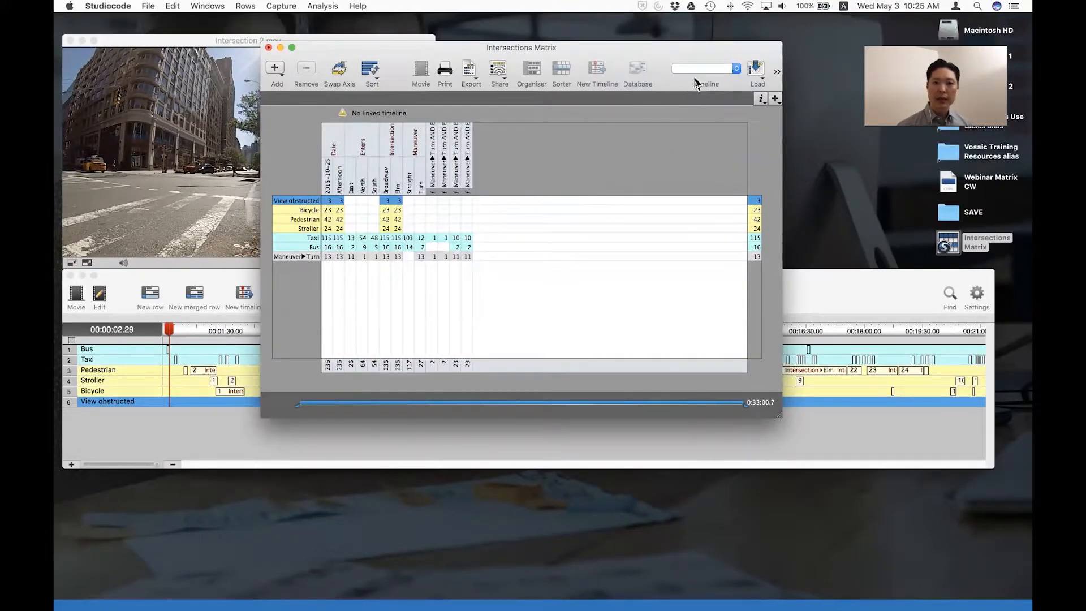
Step: Open the recently used Intersection 1 timeline with its movie, choosing Intersection 1 among the timelines offered
click(711, 69)
click(710, 68)
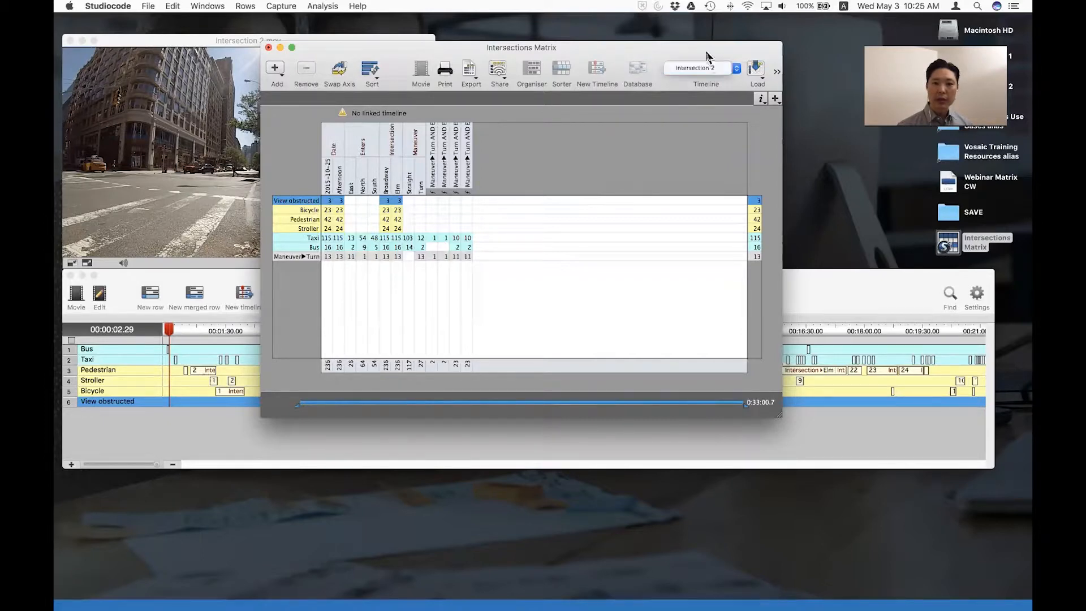
click(142, 76)
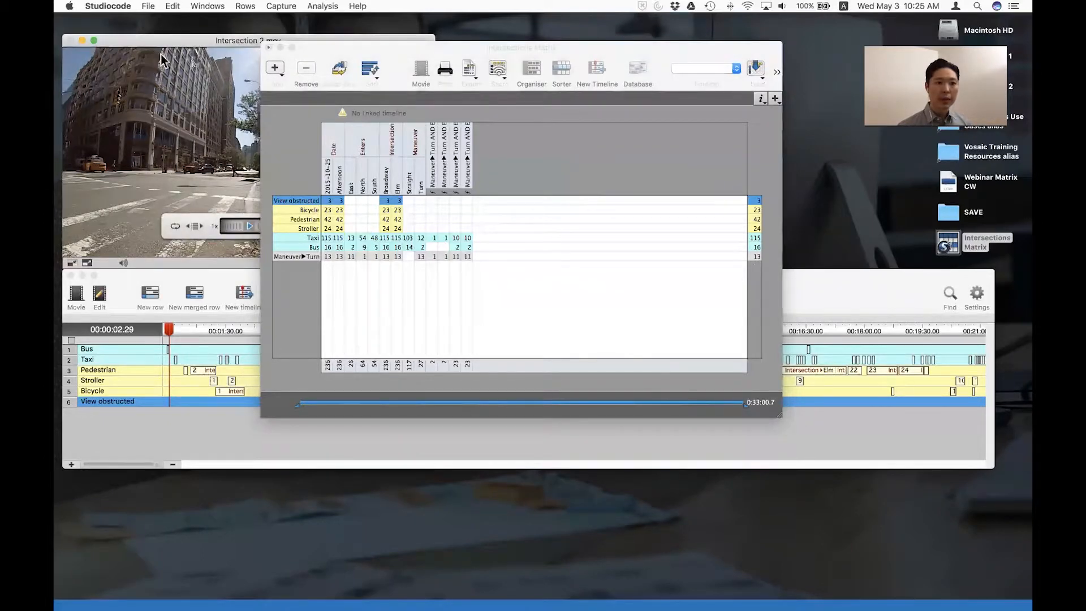
click(149, 7)
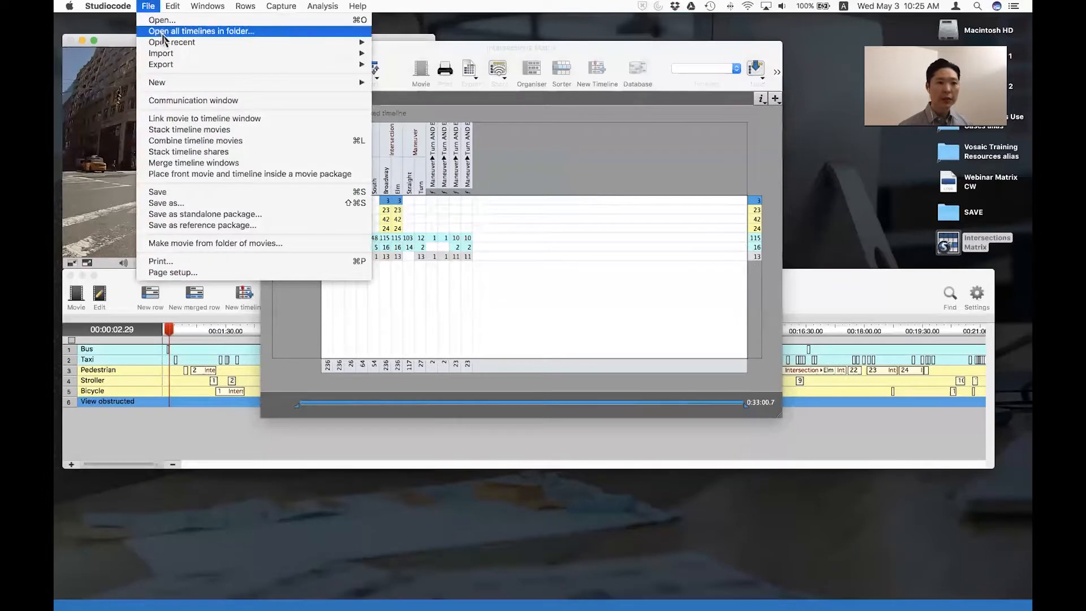
mouse_move(236, 44)
click(430, 67)
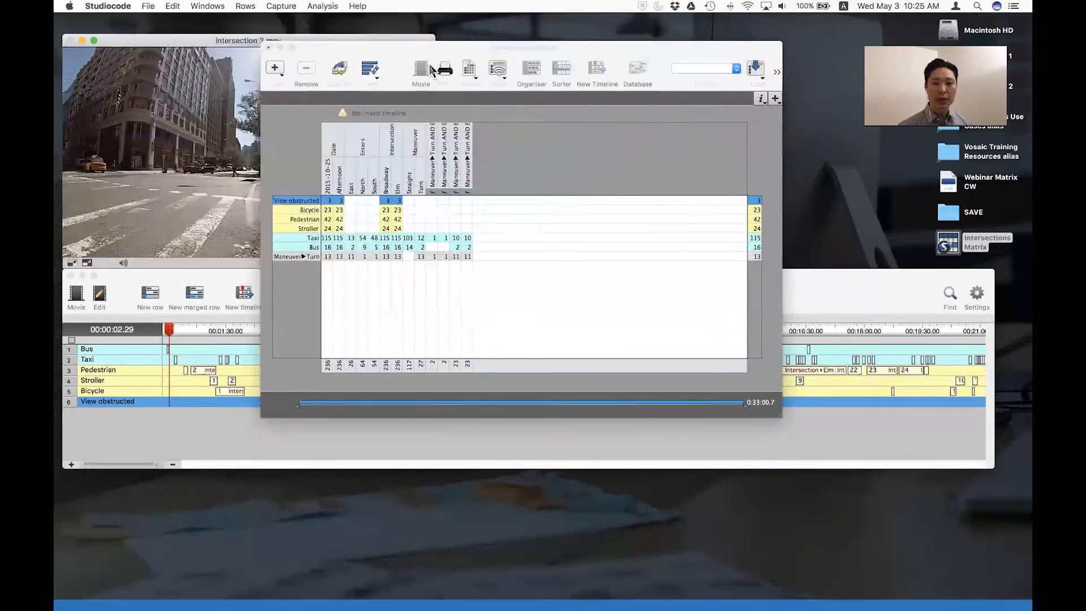
click(467, 180)
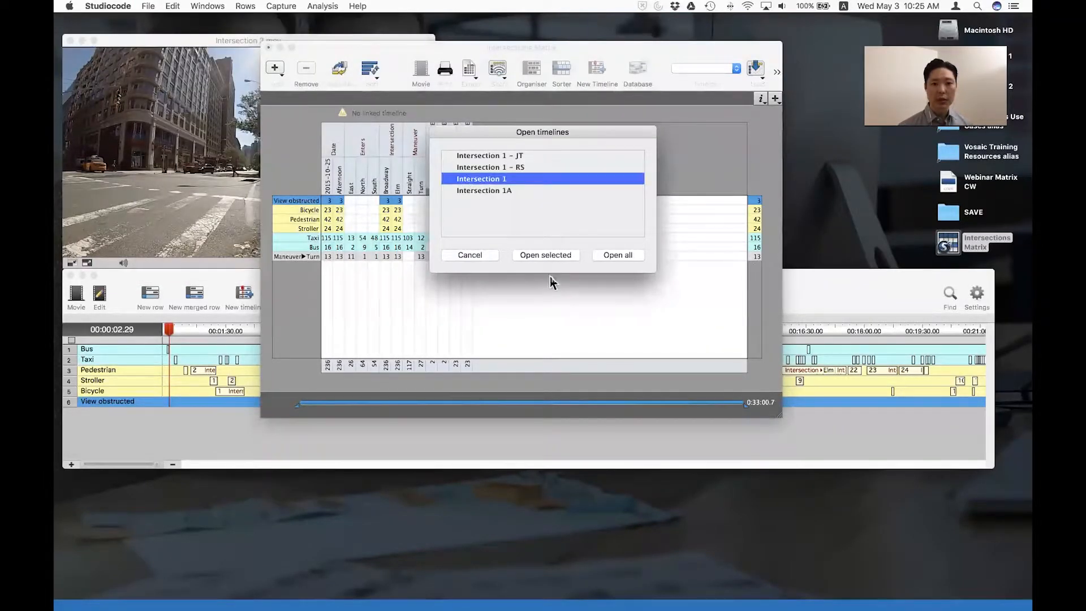
click(551, 255)
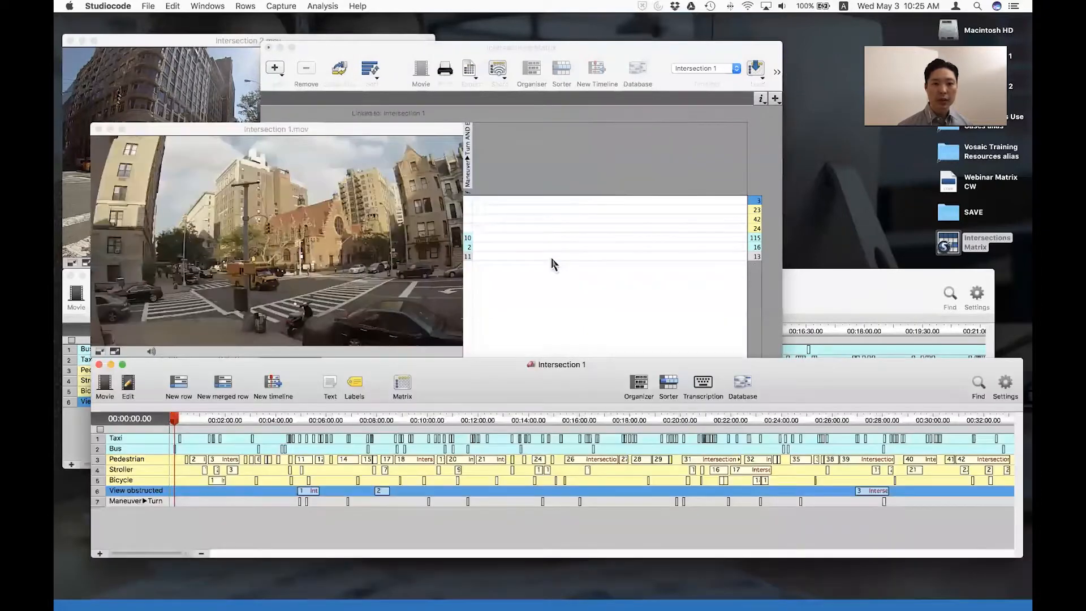
Step: Switch the Intersections Matrix to the Intersection 2 timeline, compare it with that timeline's window, and return the matrix to Intersection 1
click(530, 52)
click(708, 71)
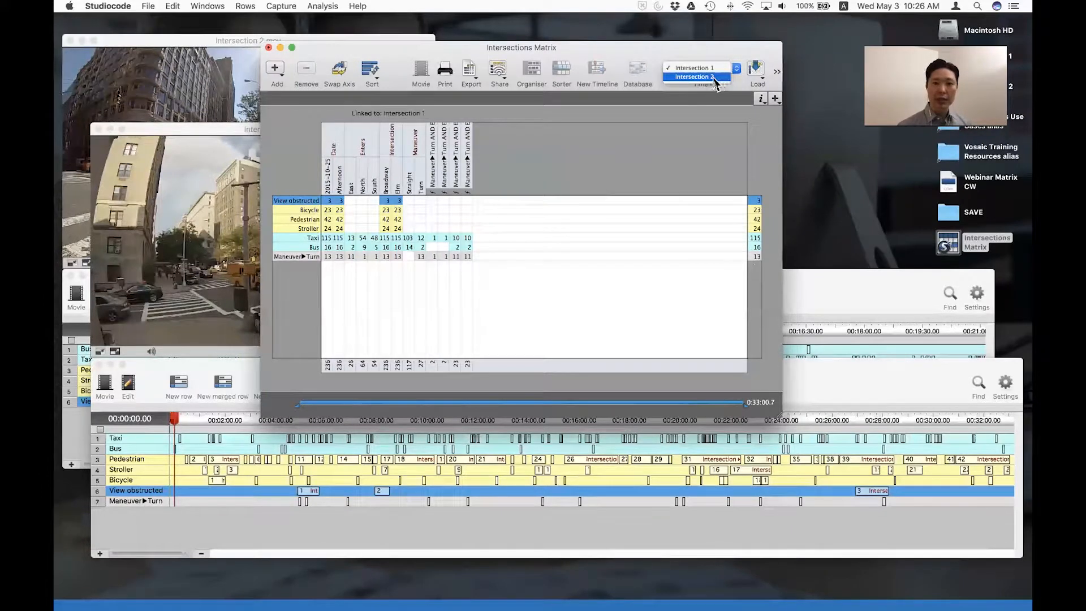
click(712, 79)
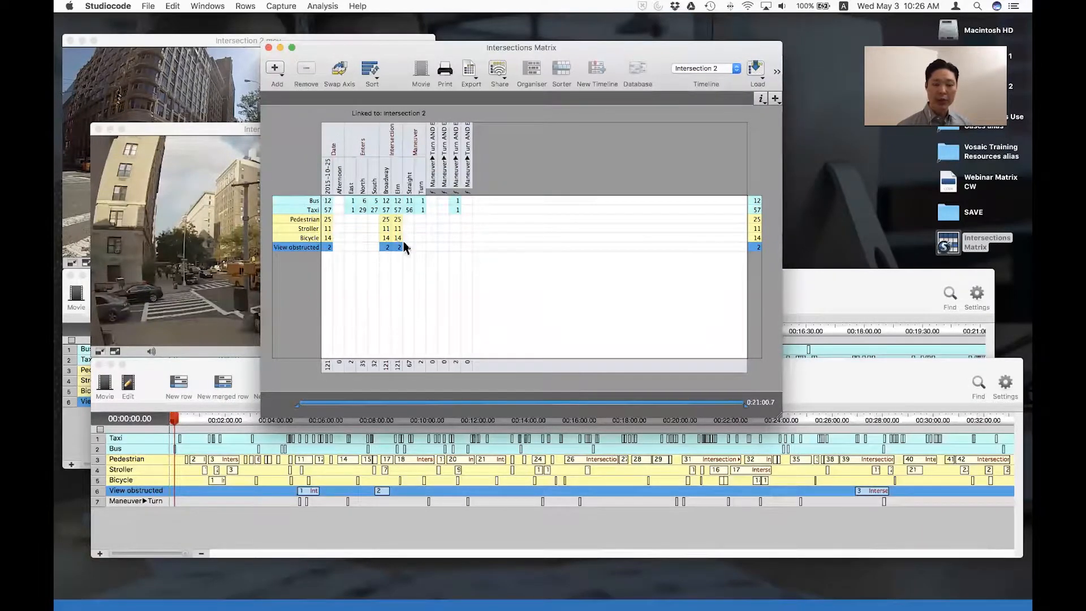
click(838, 306)
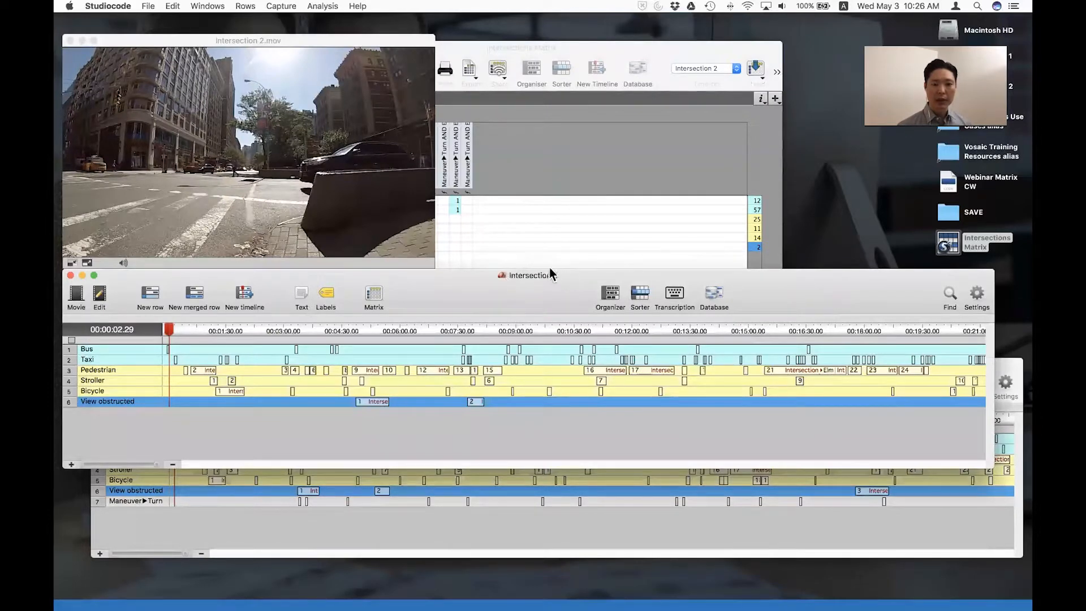
click(662, 49)
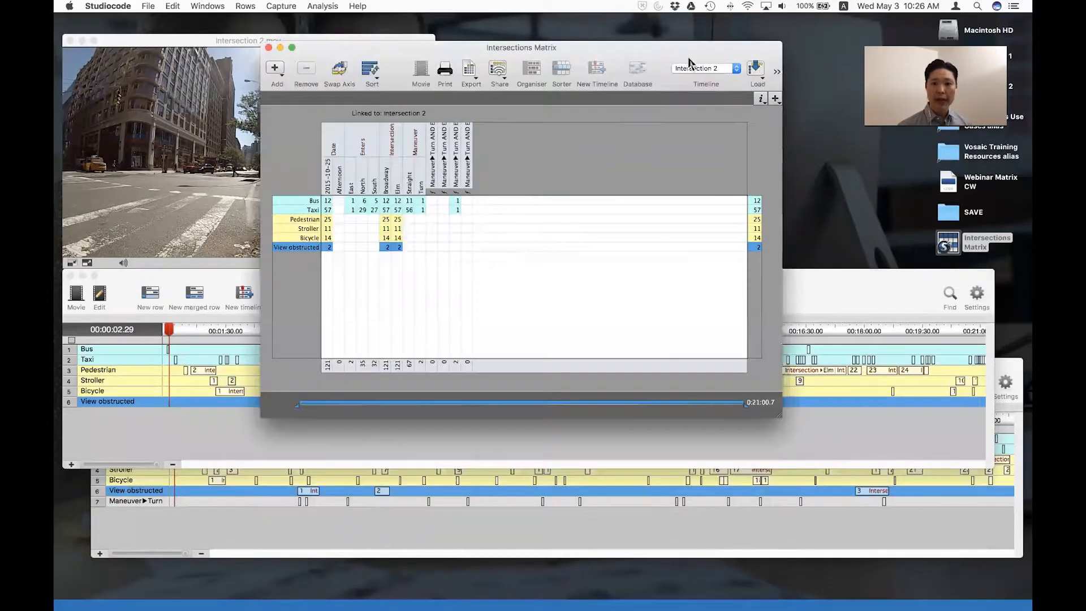
click(695, 69)
click(698, 59)
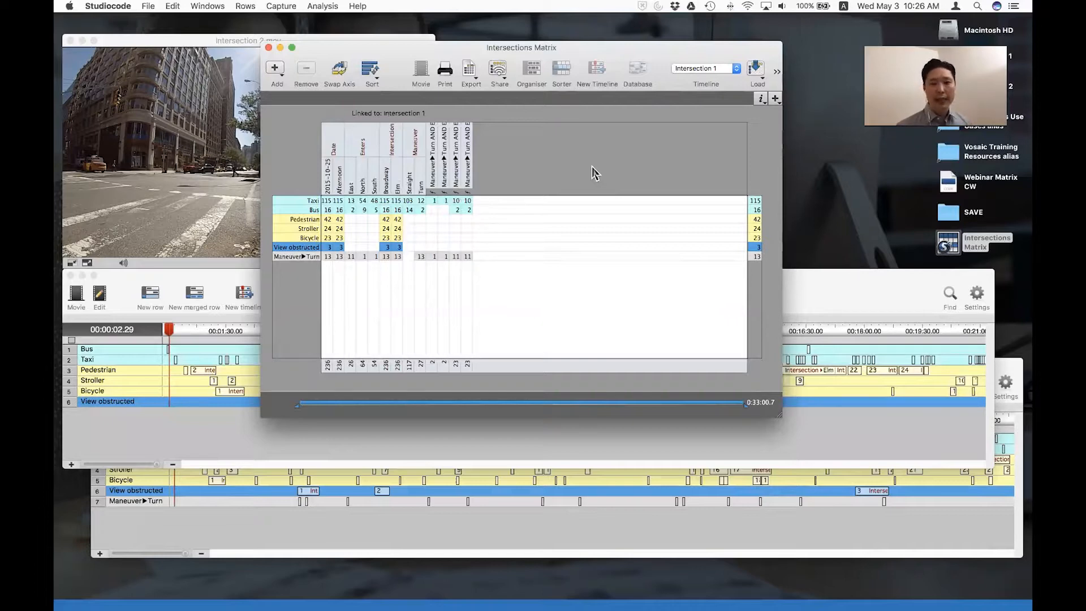
Step: Examine the matrix's combined columns pairing Maneuver Turn with Enters South, North and East
click(433, 165)
click(445, 167)
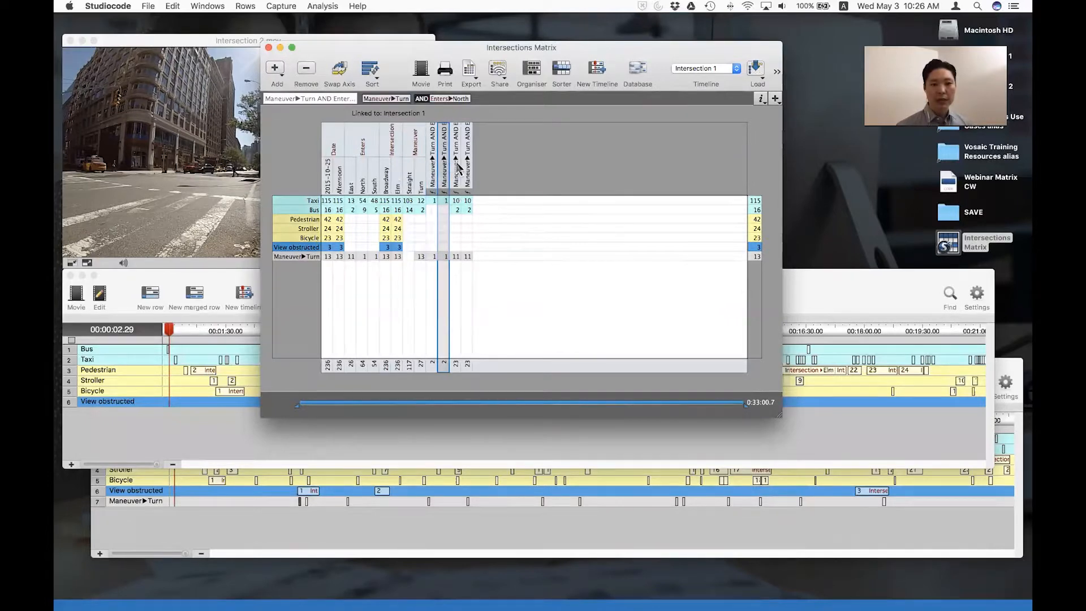
click(456, 167)
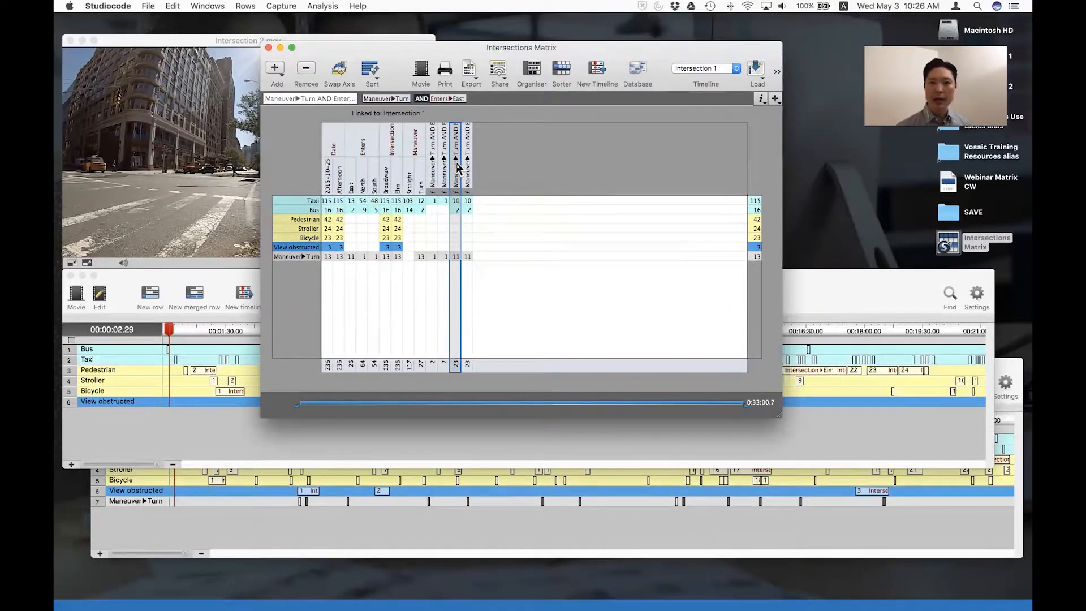
click(546, 168)
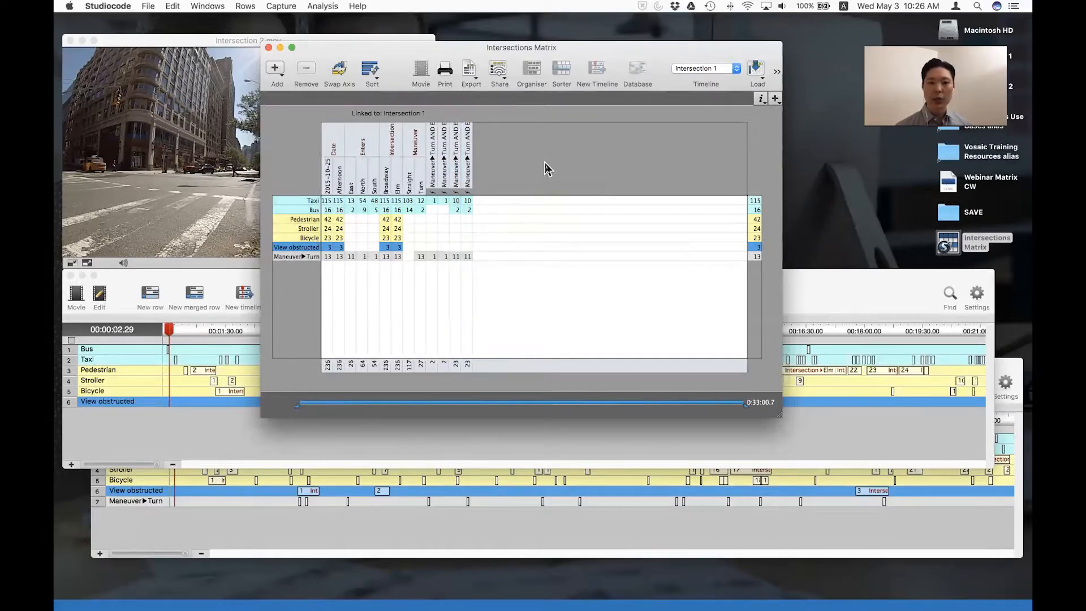
click(434, 175)
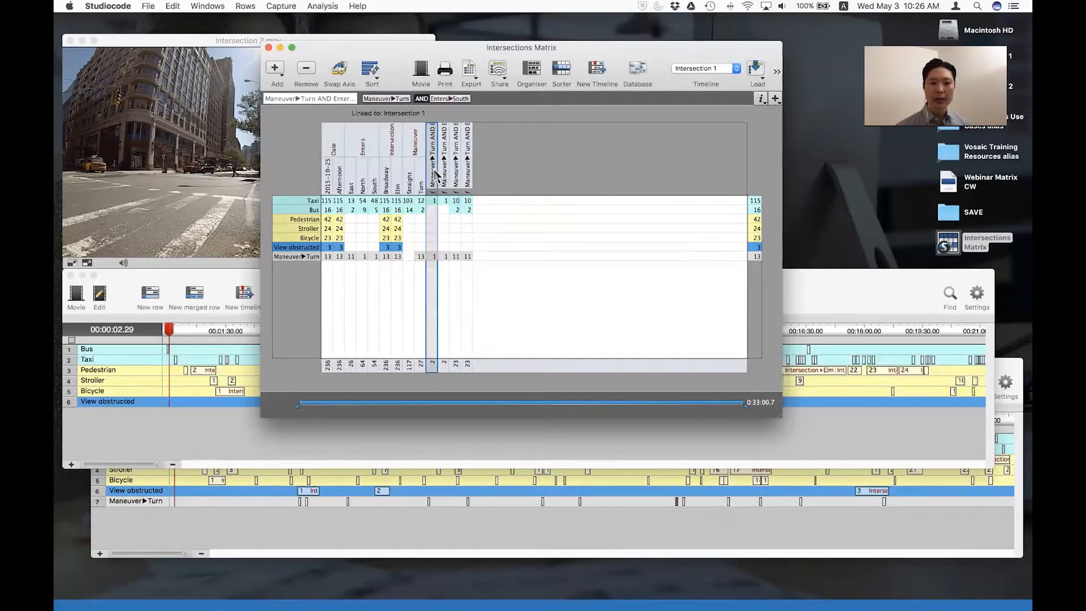
click(445, 176)
click(455, 176)
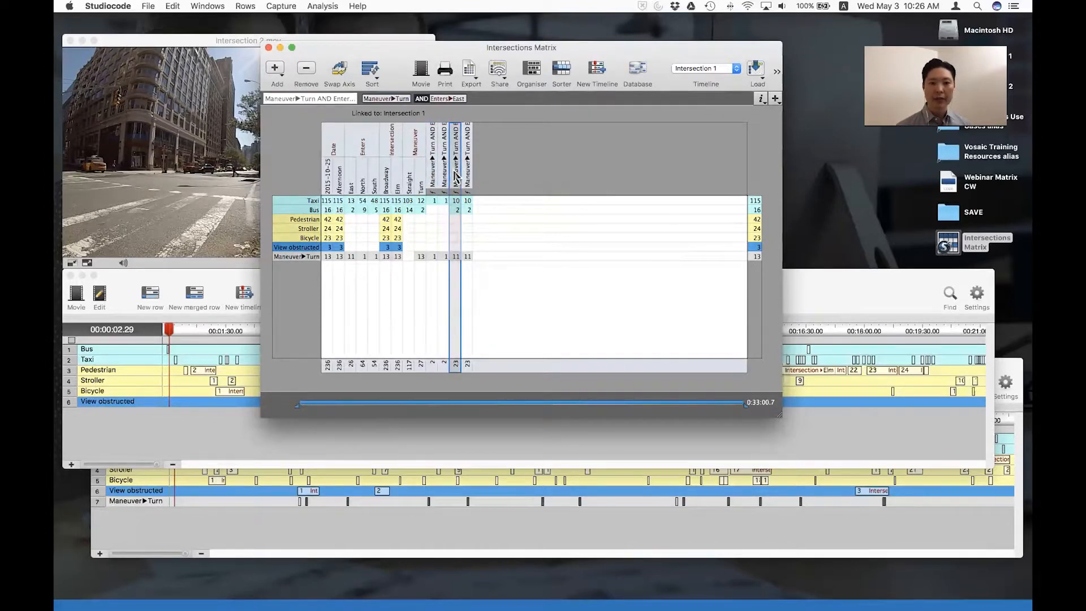
click(529, 175)
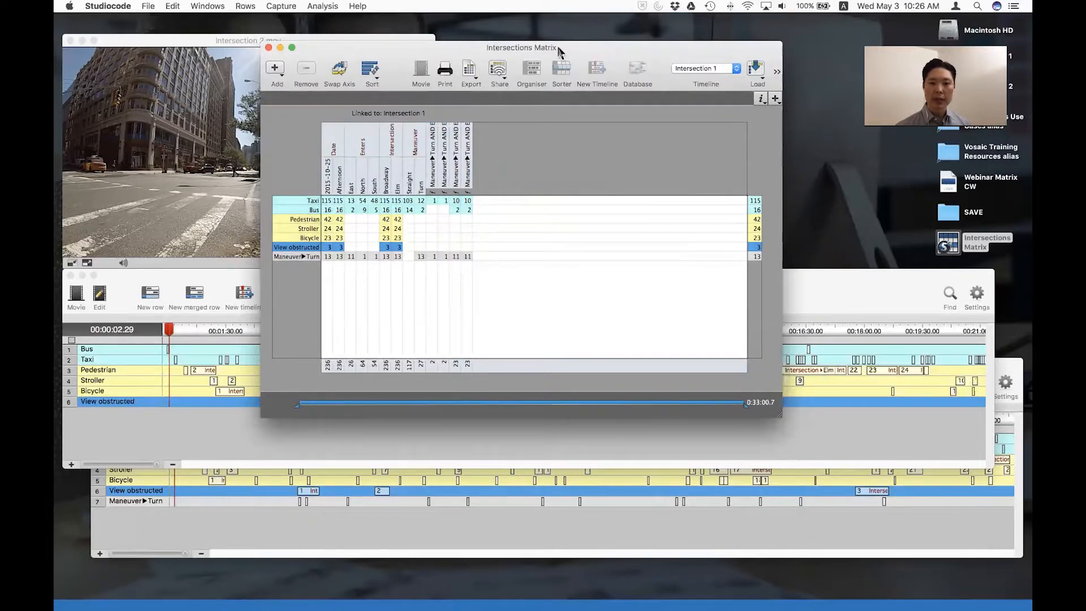
Step: Move the Intersections Matrix window aside and open the recently used Intersections 1 and 2 CTL timeline with its movie
drag(556, 51, 642, 50)
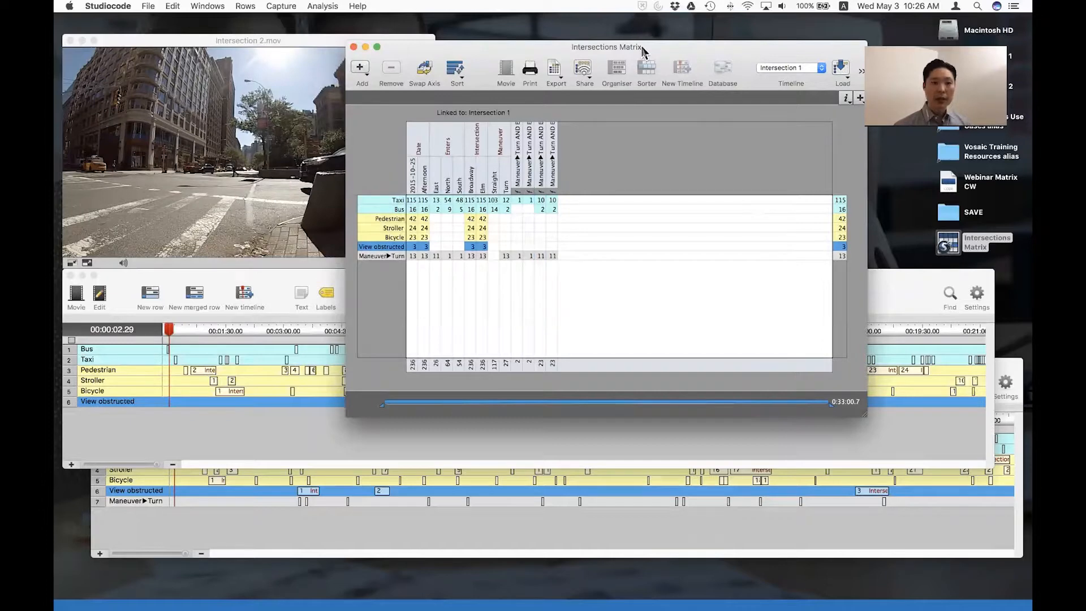
drag(641, 50, 667, 40)
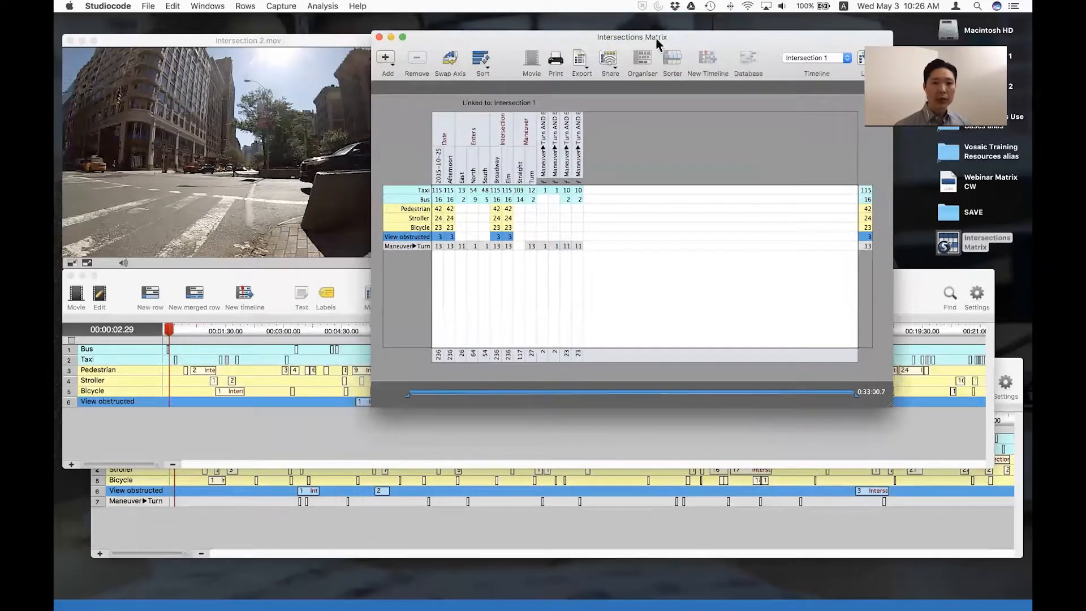
click(148, 6)
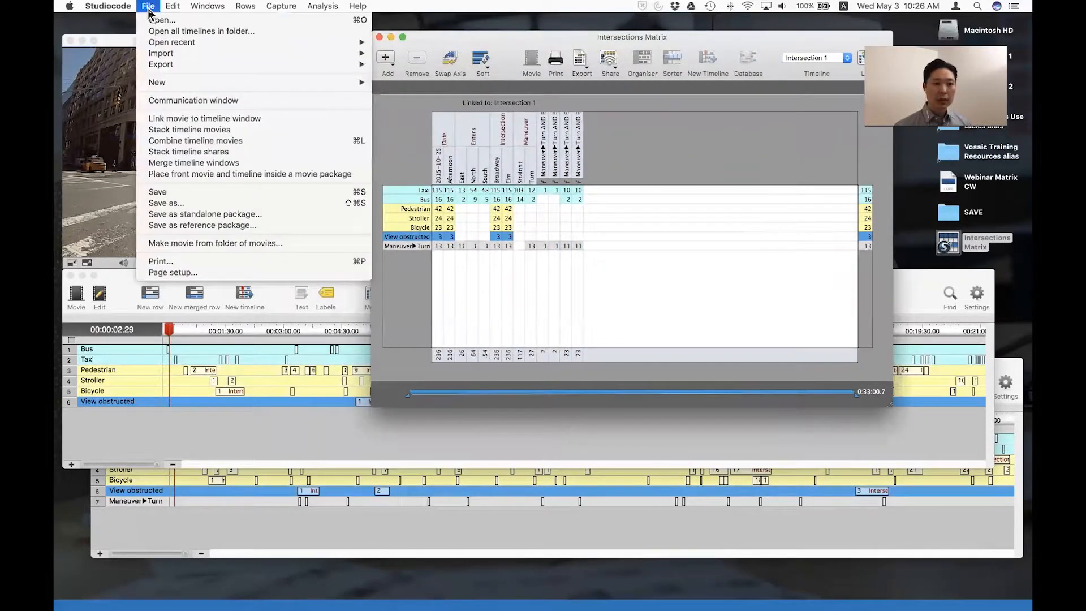
mouse_move(155, 42)
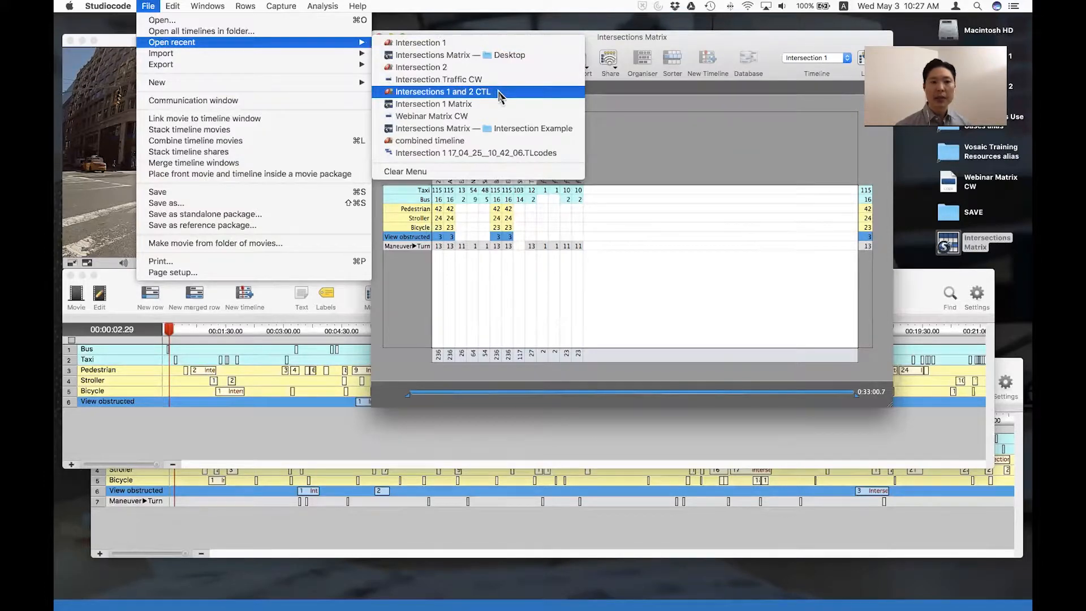
click(468, 96)
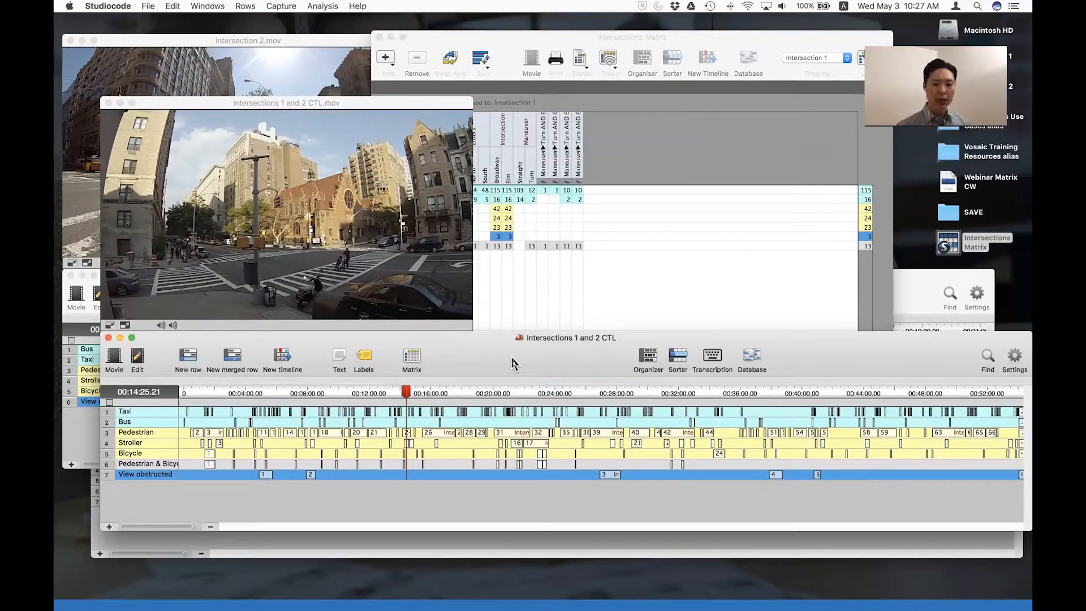
Step: Check the timelines available to the matrix, and move the Intersections 1 and 2 CTL playhead to about 00:39:31 to view its footage
click(625, 75)
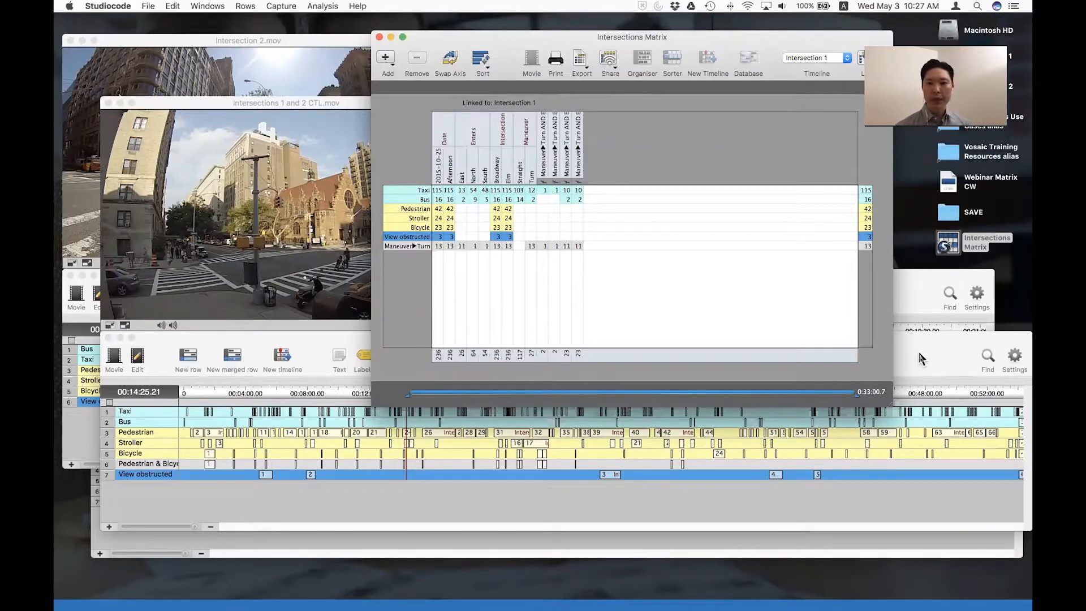
click(795, 60)
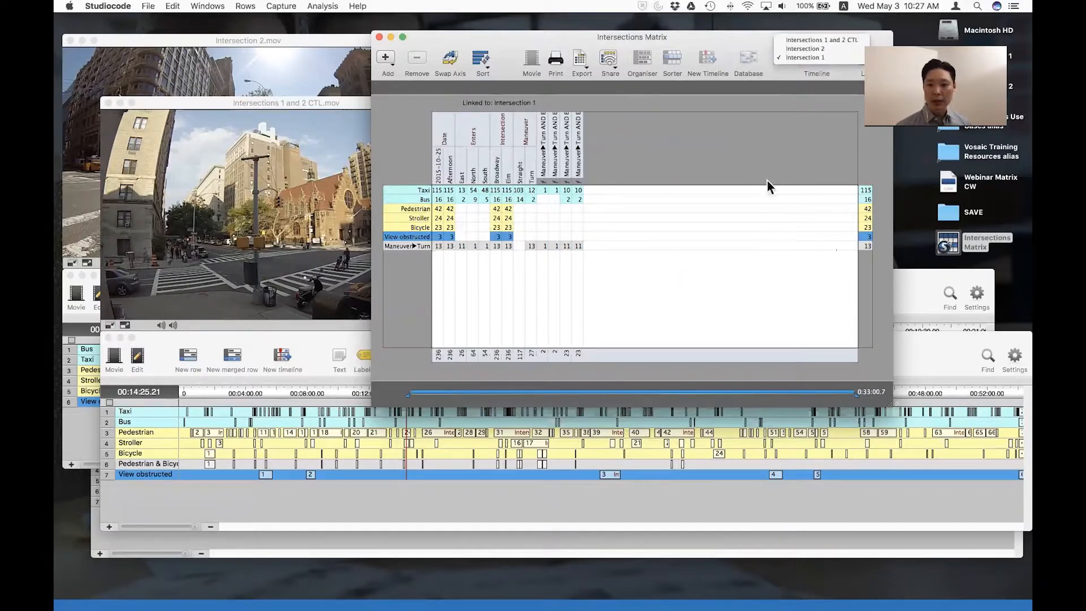
click(916, 370)
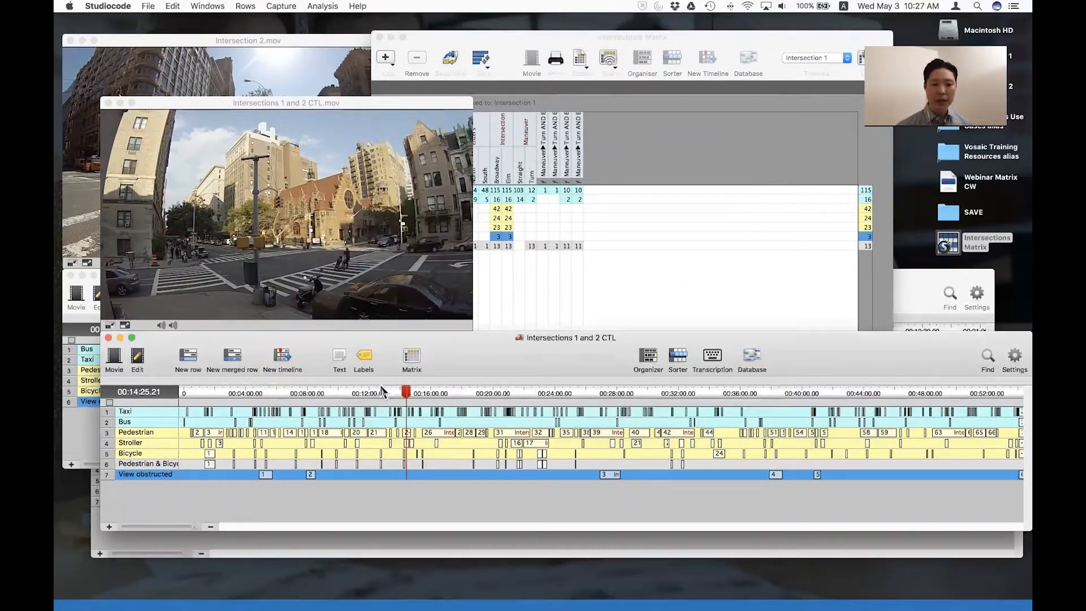
drag(405, 391, 795, 395)
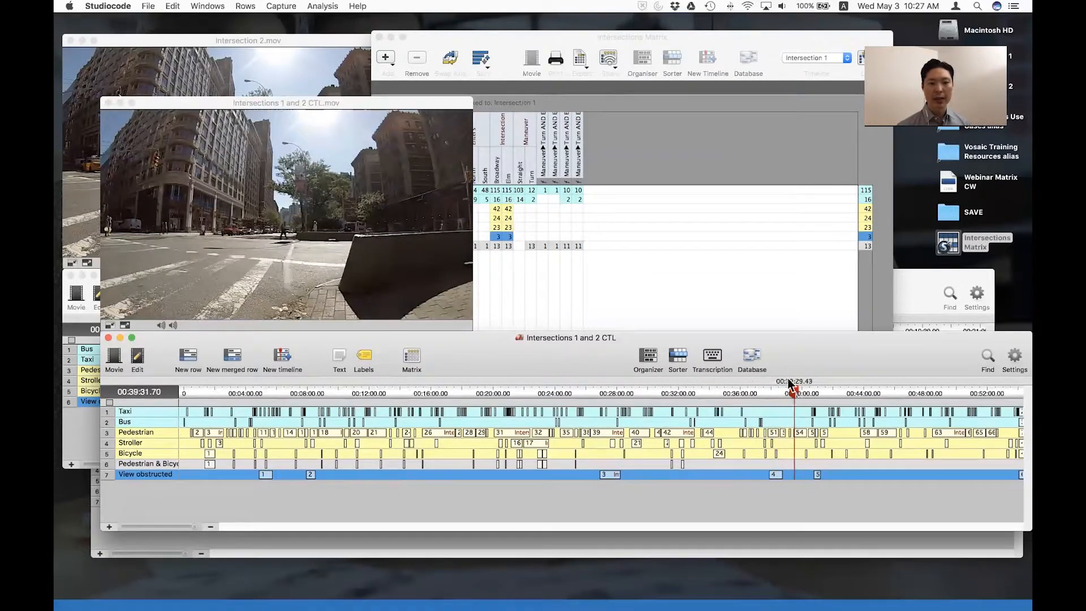
Step: Link the Intersections Matrix to the Intersections 1 and 2 CTL timeline, repositioning the matrix window
click(700, 132)
drag(764, 38, 719, 44)
click(749, 64)
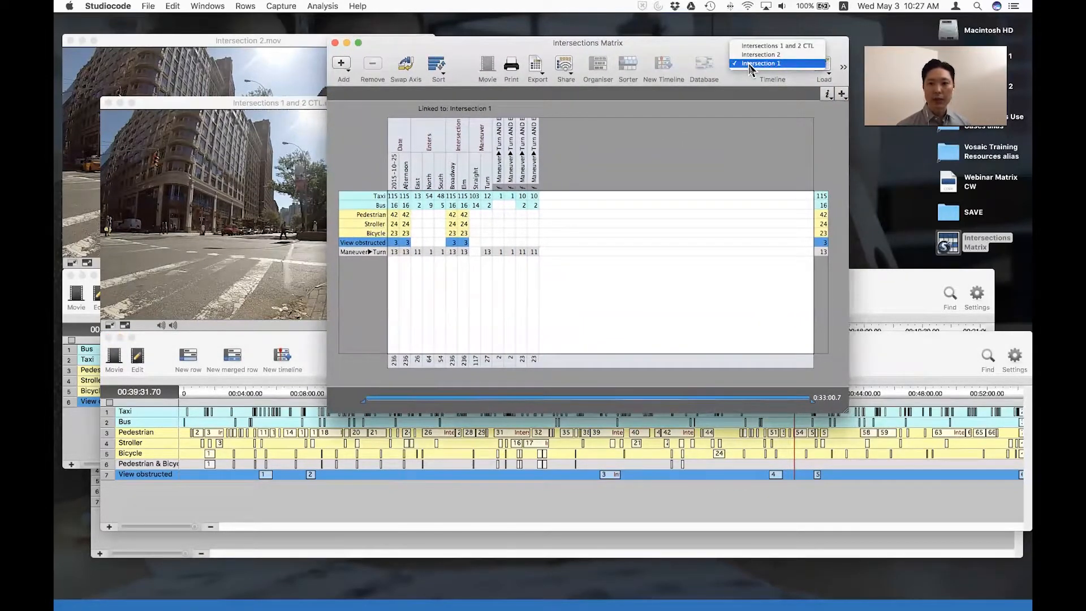
click(806, 46)
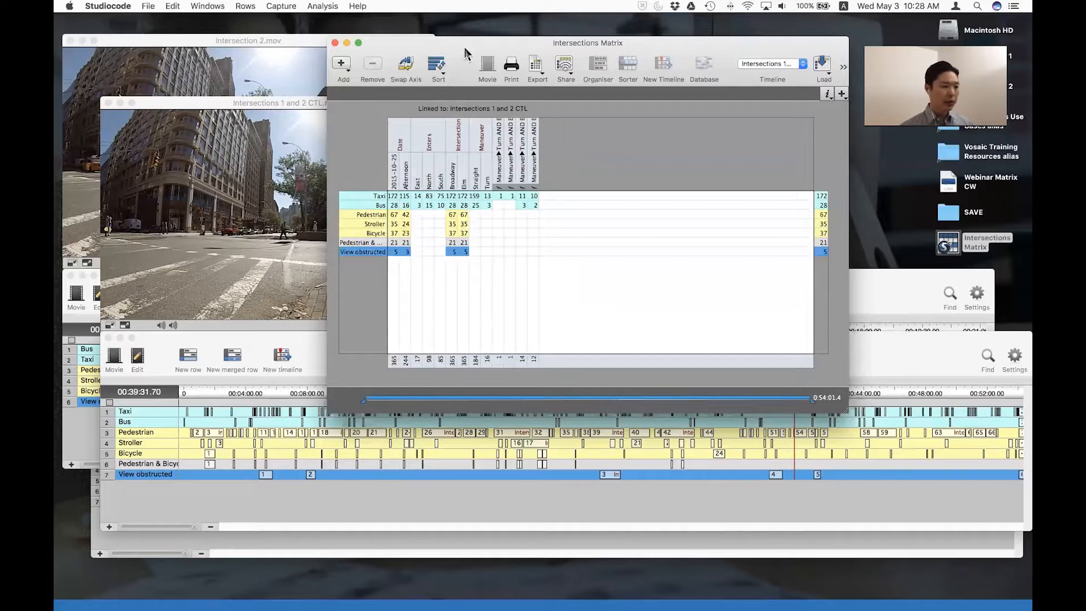
drag(464, 53, 399, 51)
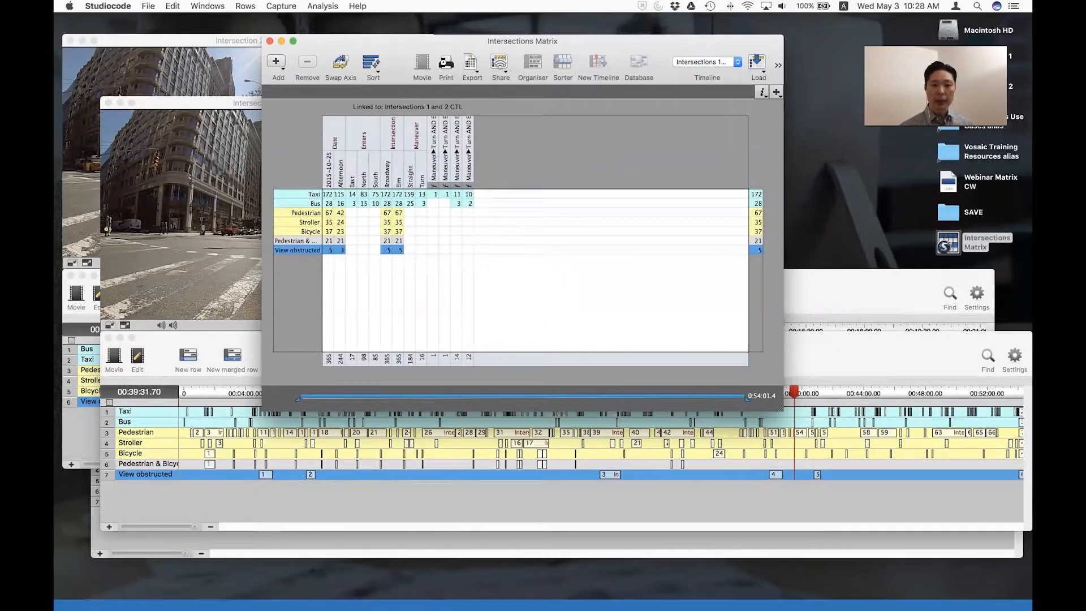
Step: Save a print of the Intersections Matrix as a PDF named matrix on the Desktop
click(447, 67)
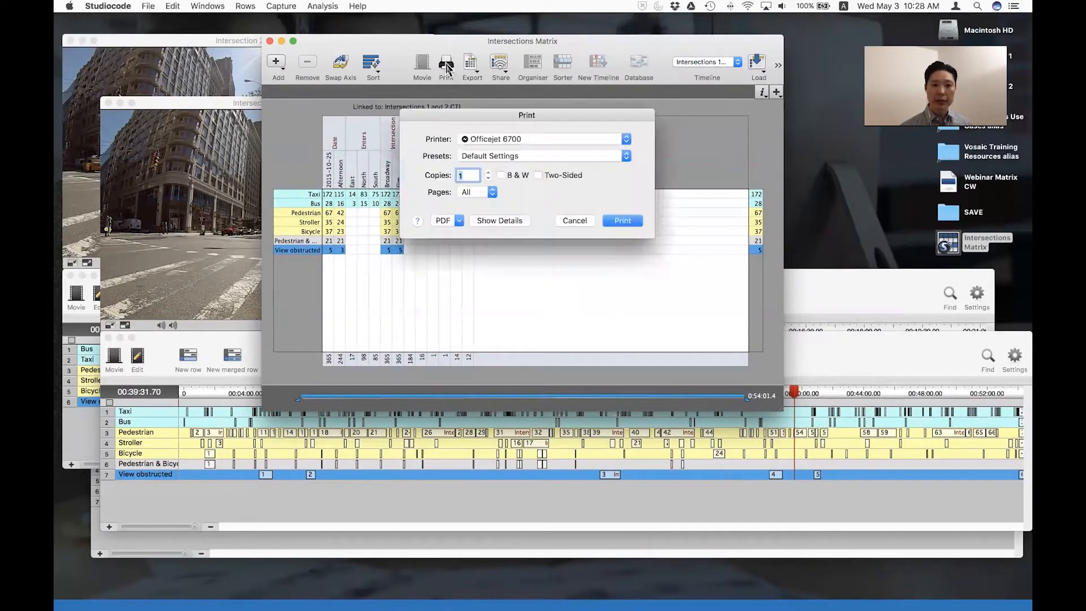
click(443, 220)
click(461, 247)
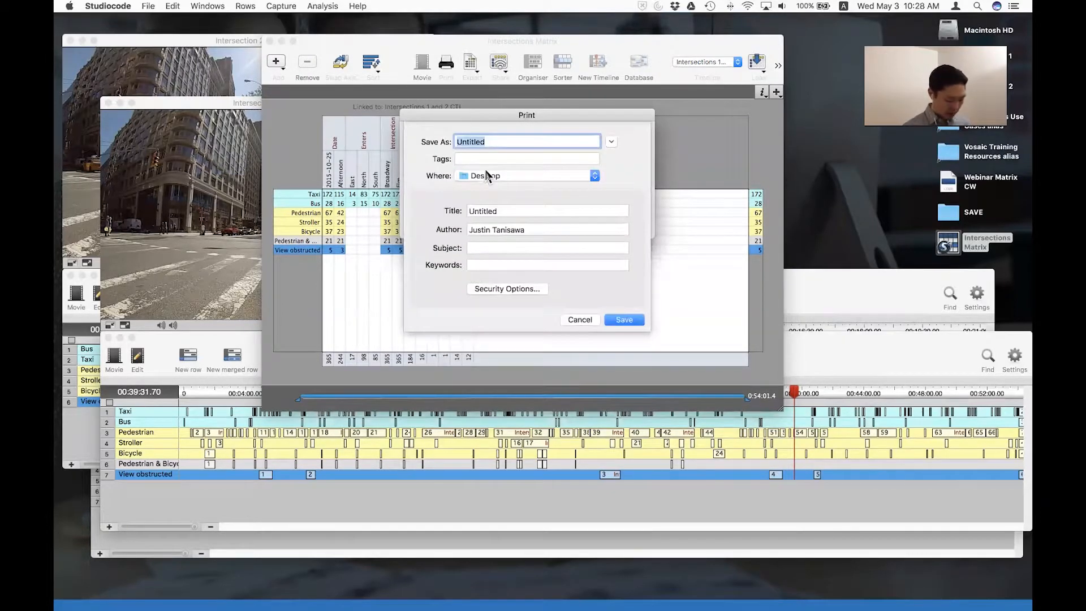
text(matrix)
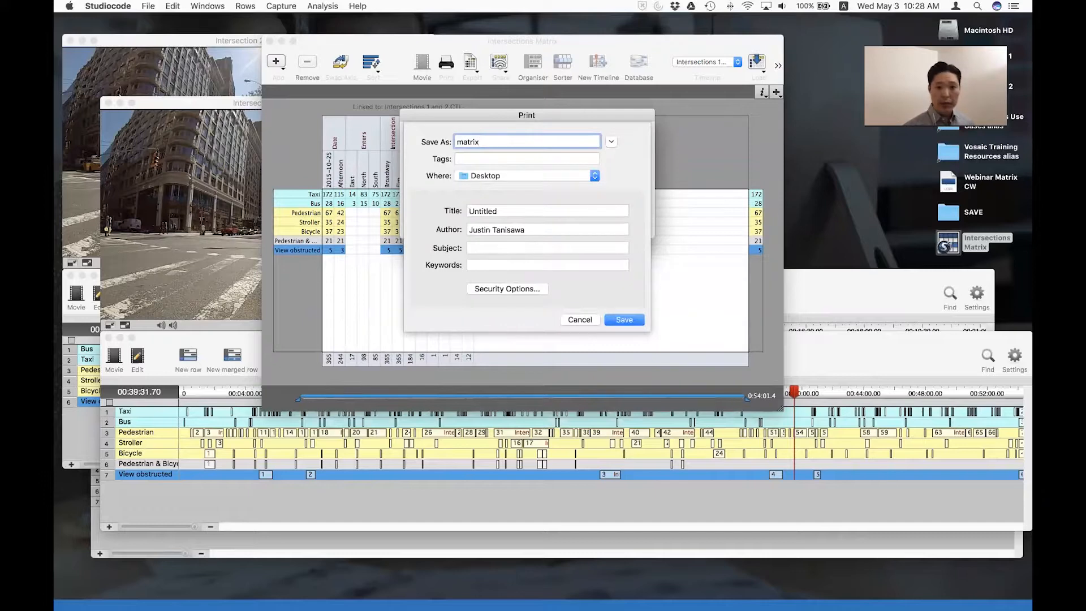
click(622, 320)
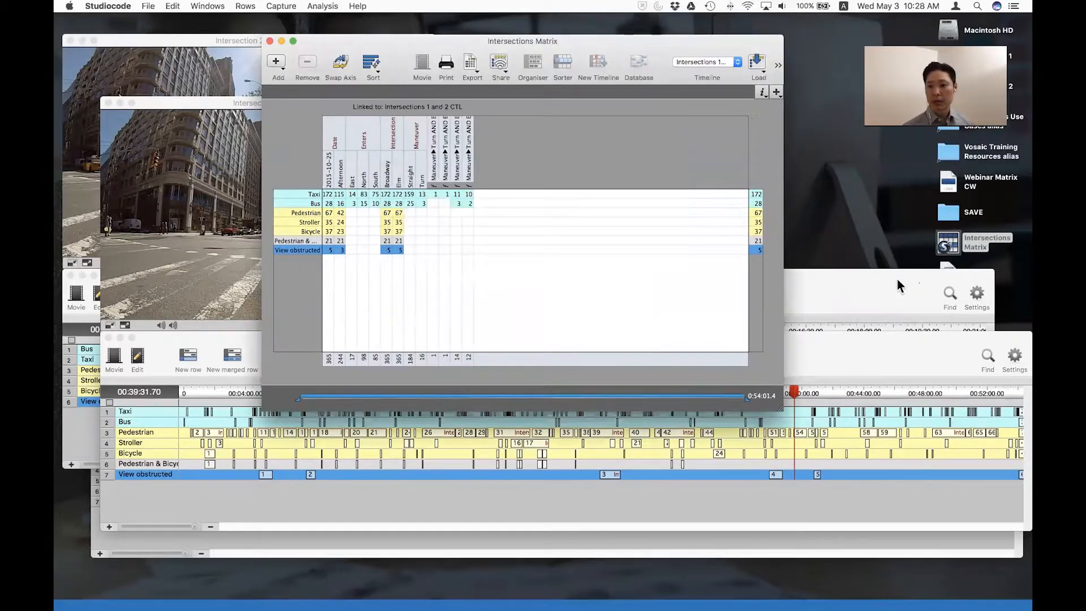
Step: Open the matrix PDF from the desktop in Preview and view the printed table with its totals
click(949, 269)
double_click(949, 269)
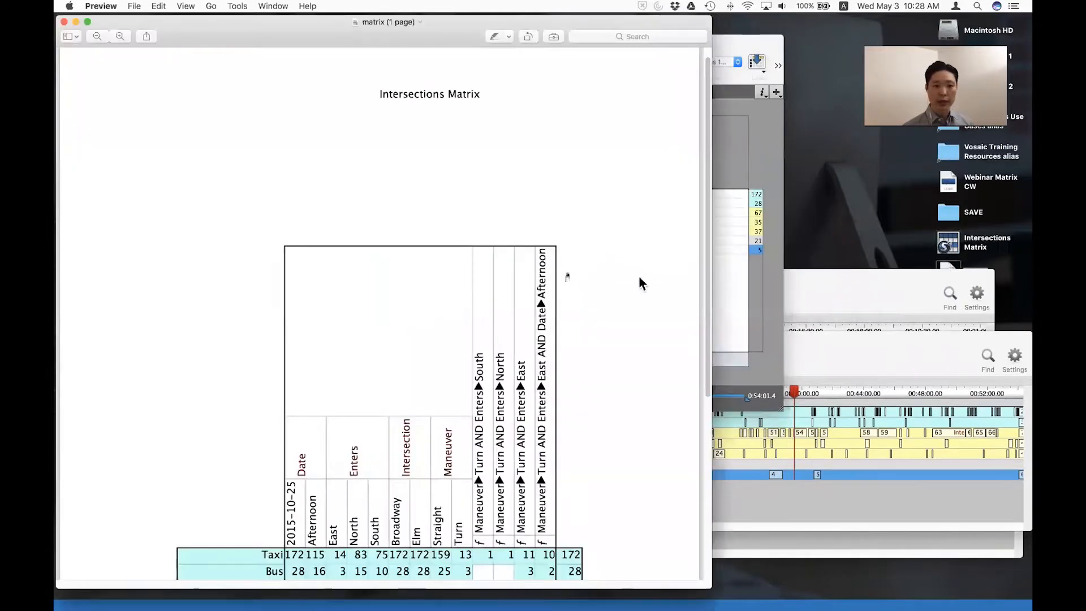
scroll(567, 276, down, 5)
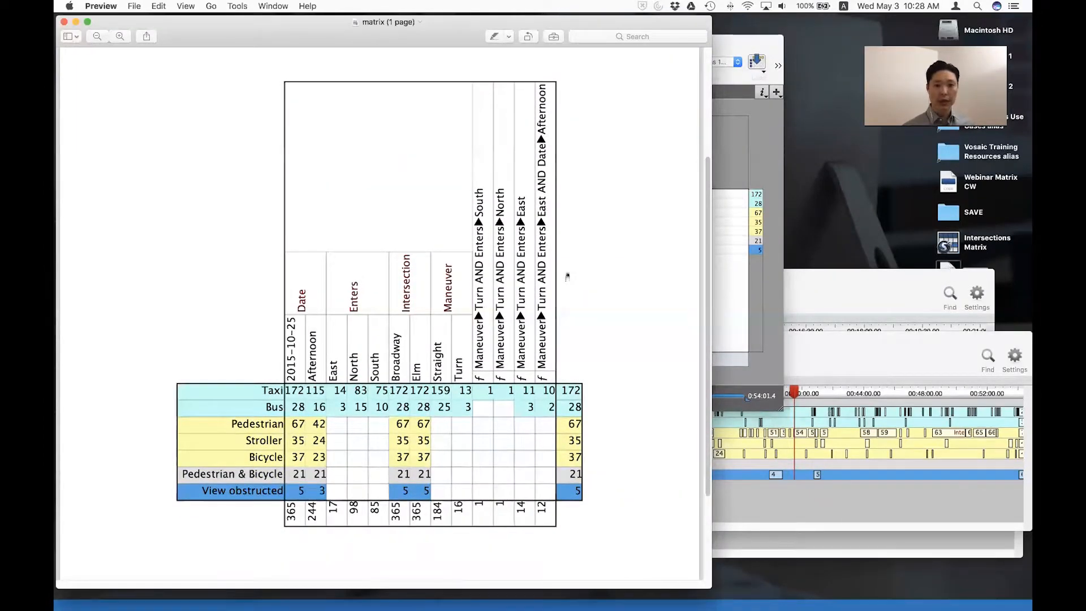
Step: Close the matrix PDF and exclude the Intersection columns, Broadway and Elm, from printing in the Intersections Matrix
key(super+w)
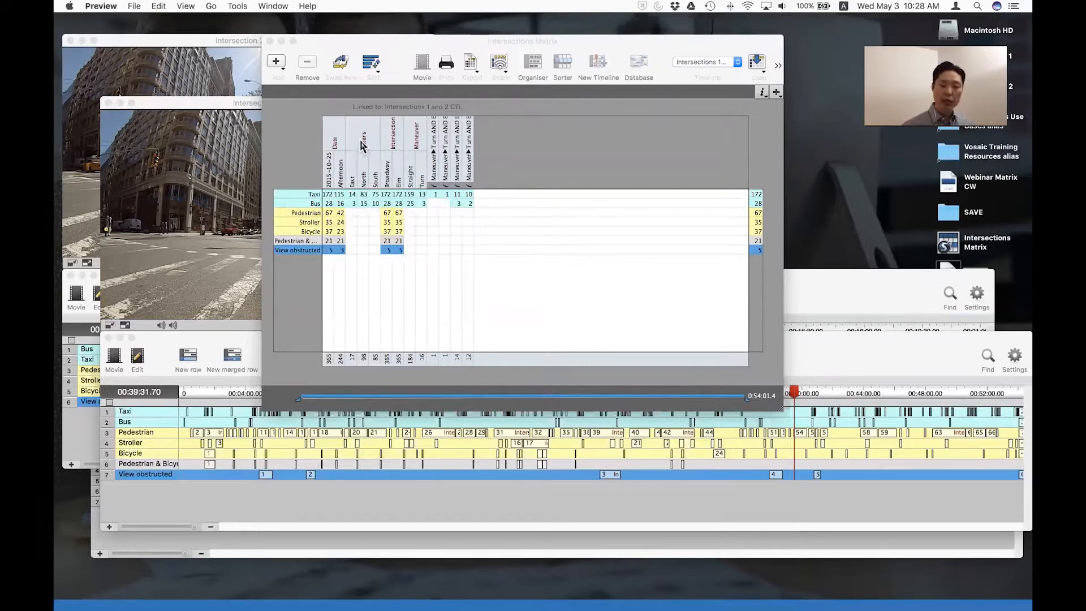
click(395, 144)
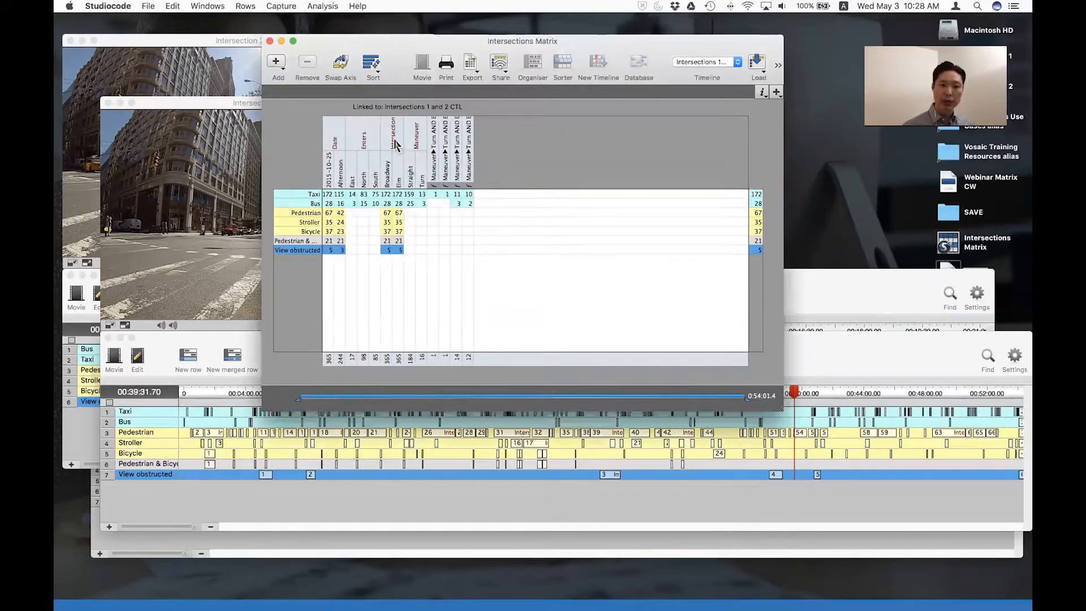
right_click(396, 144)
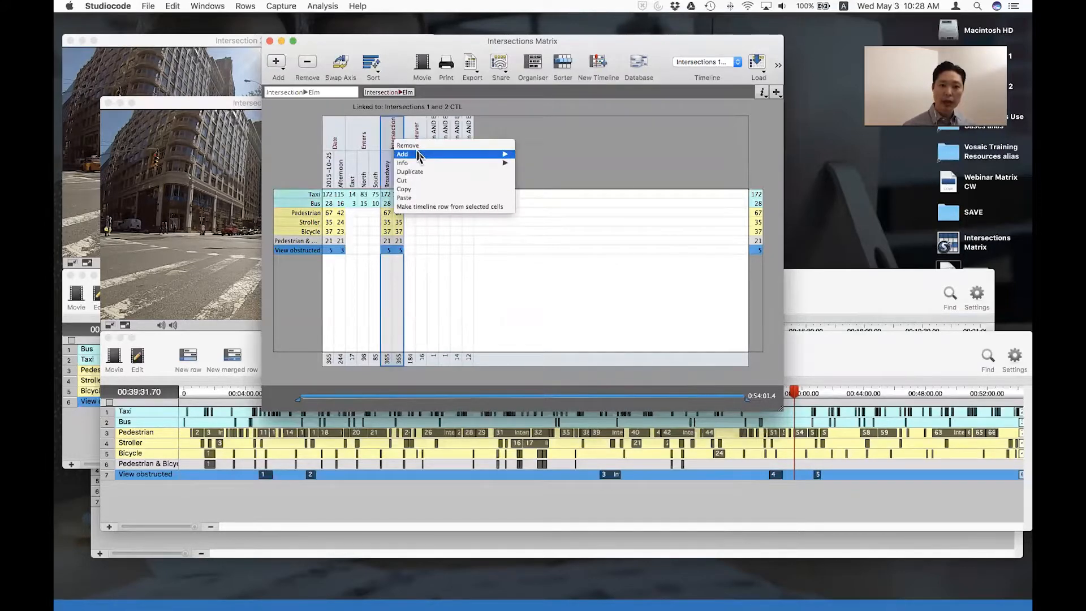
mouse_move(435, 167)
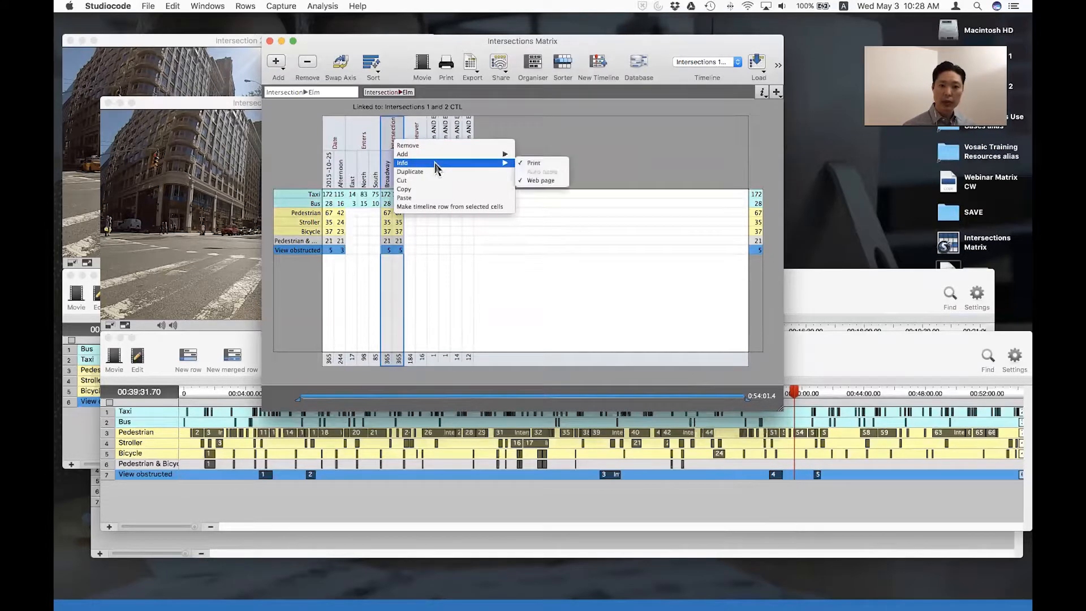
click(556, 164)
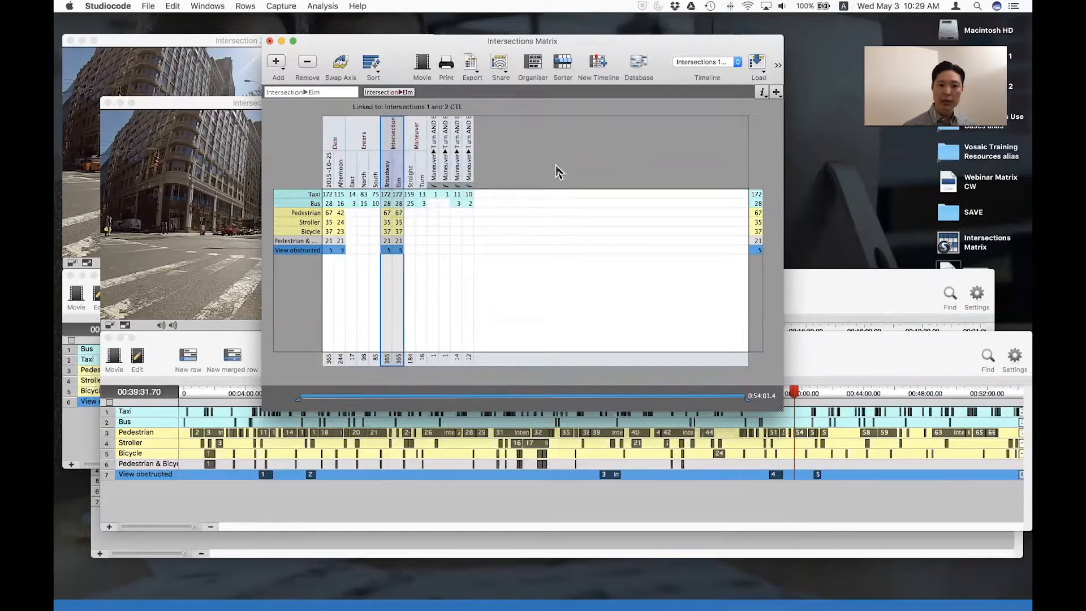
click(504, 145)
Step: Save a print of the Intersections Matrix as a PDF named matrix 1 on the Desktop
click(446, 64)
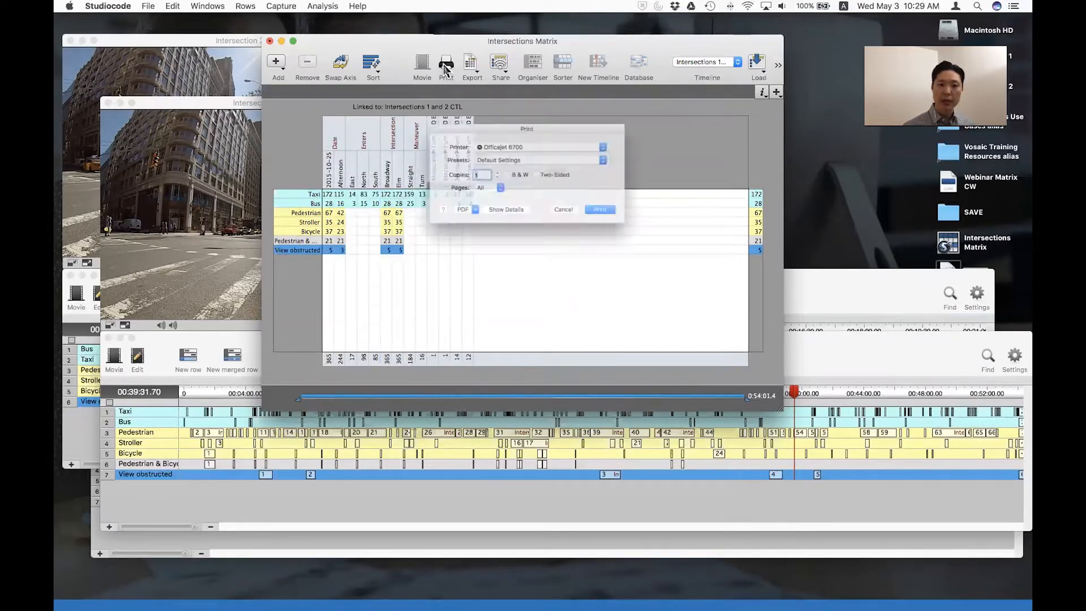
click(443, 220)
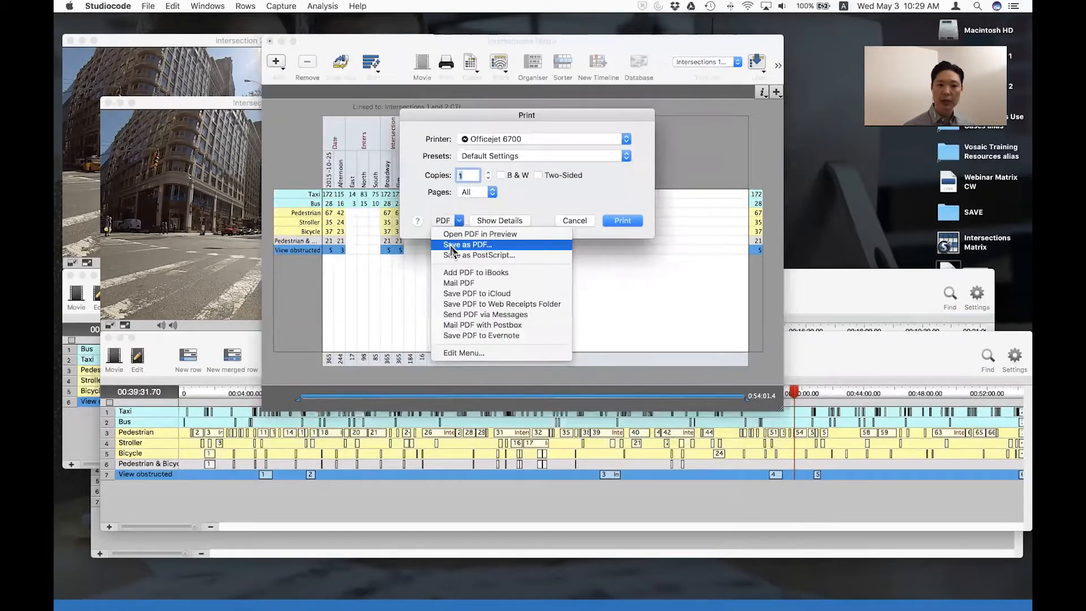
click(450, 243)
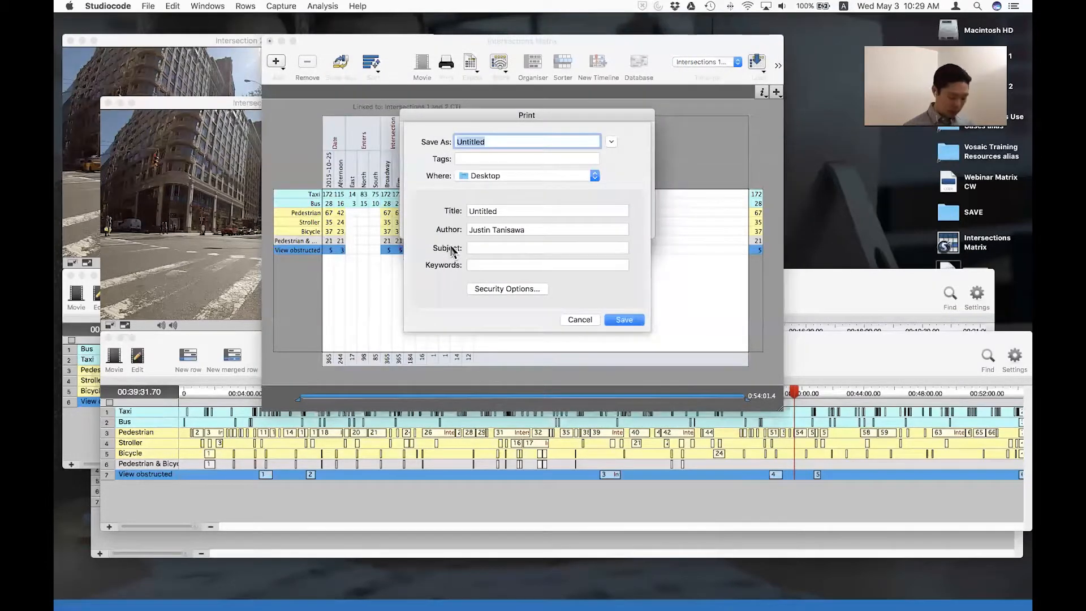
text(matrix 1)
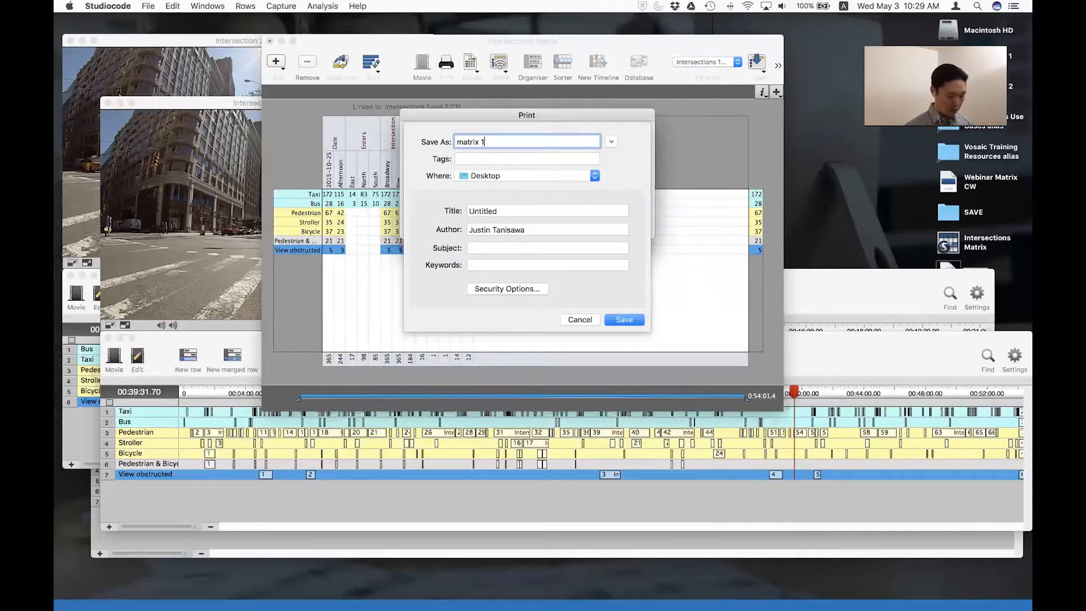
key(Return)
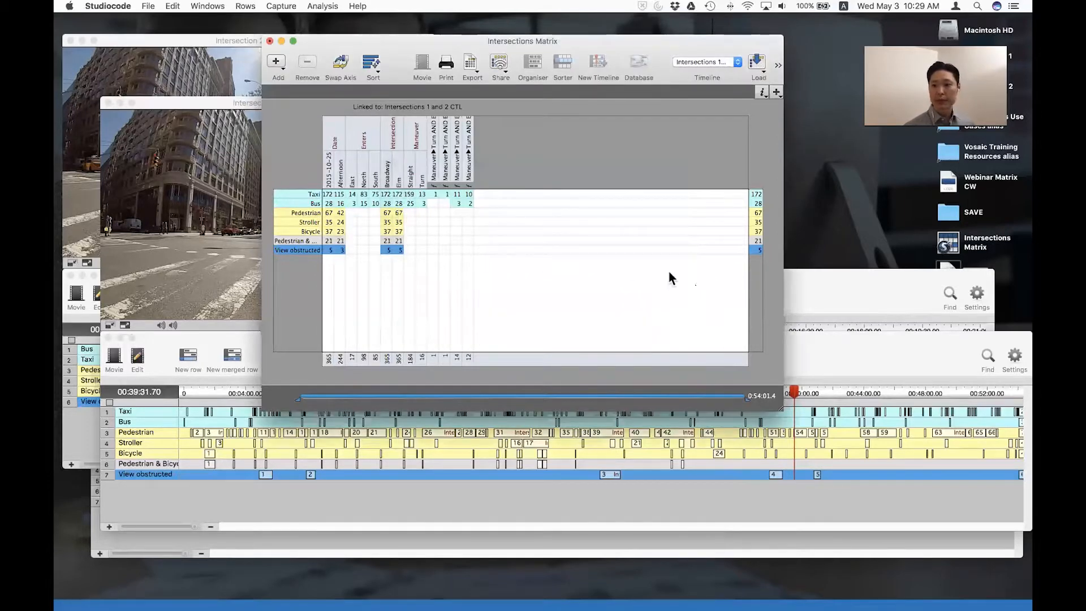
Step: Move the Intersection 2 timeline off the desktop files, review the matrix 1 PDF's printed columns in Preview, and close it
click(871, 292)
drag(871, 292, 869, 344)
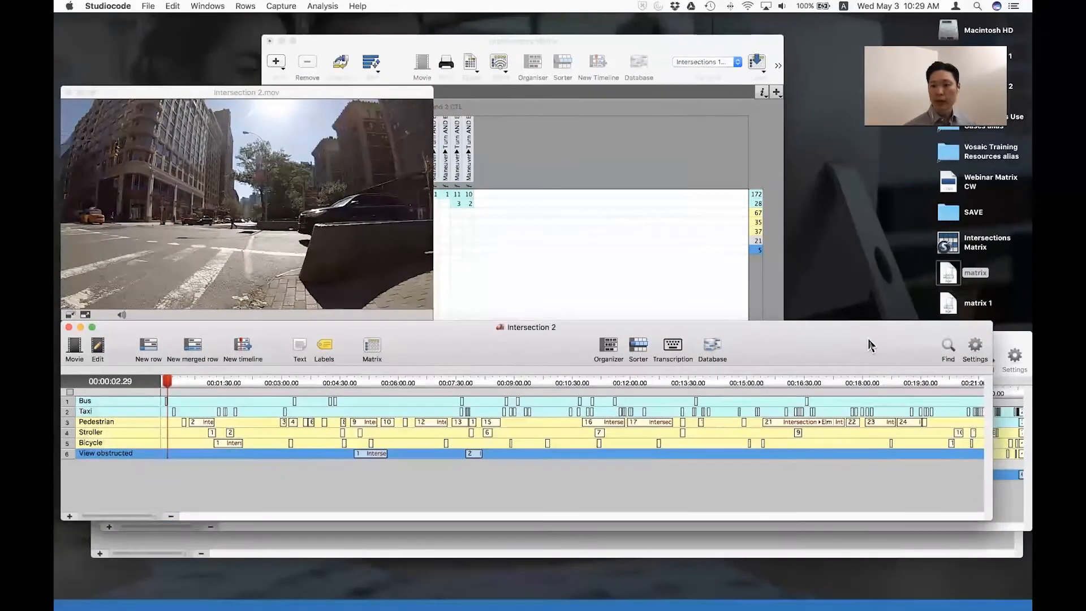
click(950, 308)
double_click(950, 308)
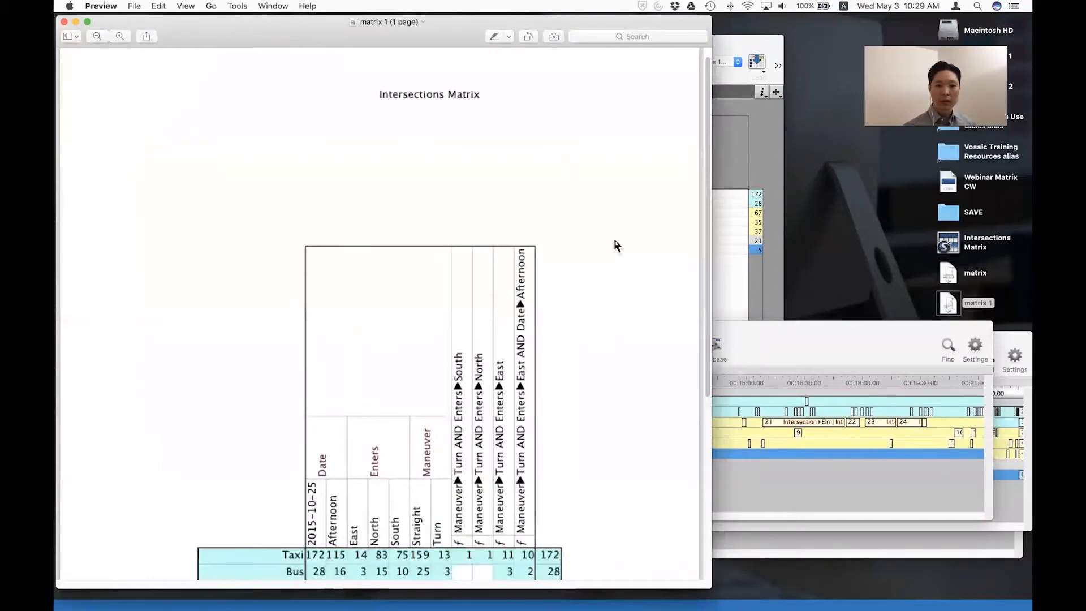
scroll(486, 404, down, 2)
scroll(484, 398, down, 2)
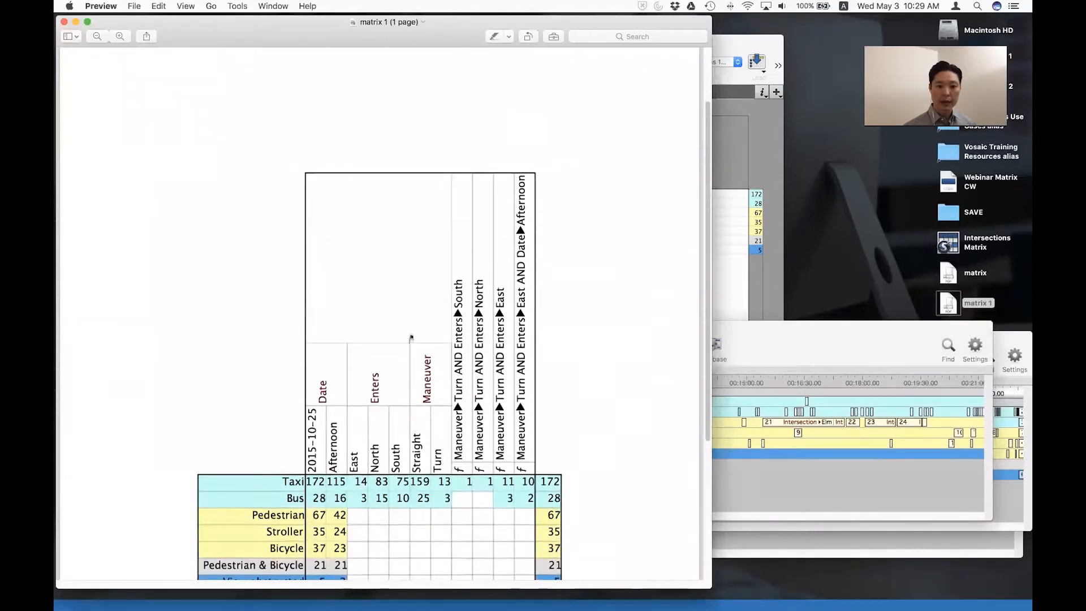
scroll(421, 361, down, 3)
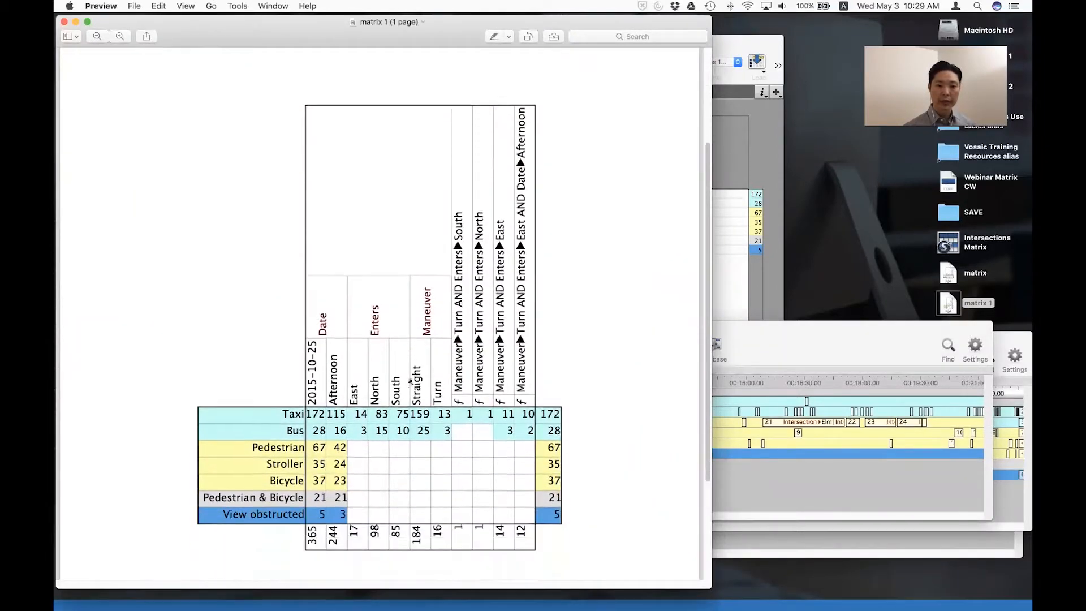
scroll(413, 376, up, 5)
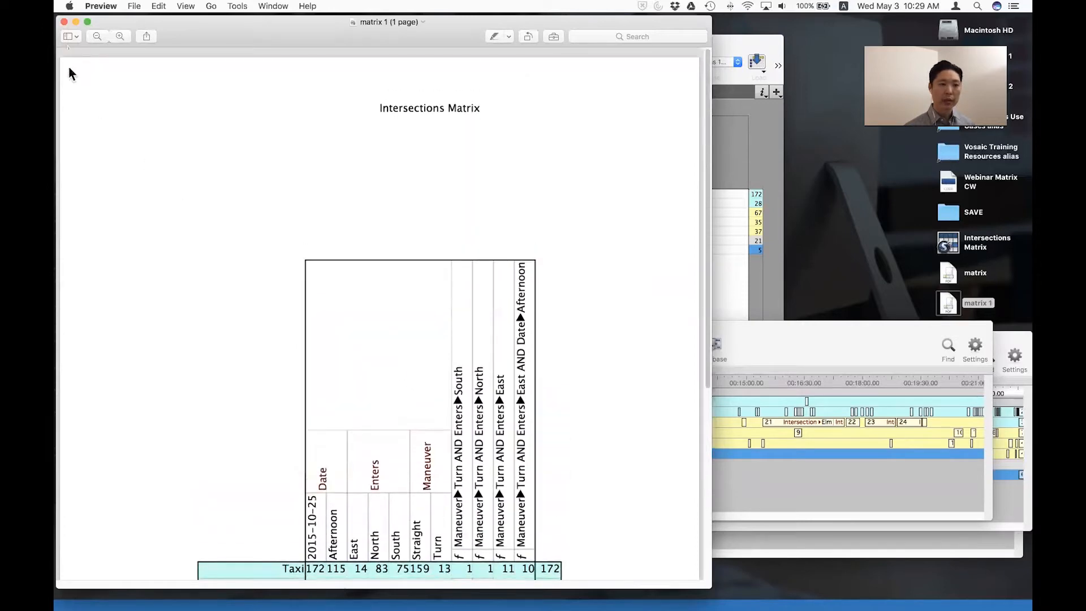
click(64, 23)
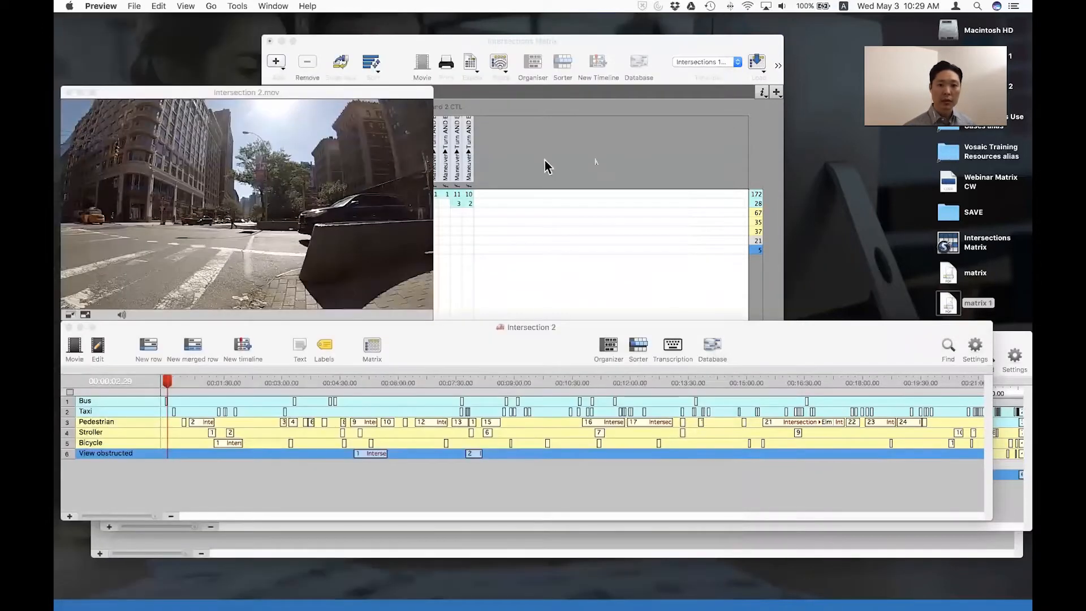
Step: Export the Intersections Matrix in Studiocode to an Excel file named Intersections Matrix on the Desktop
click(611, 157)
click(470, 66)
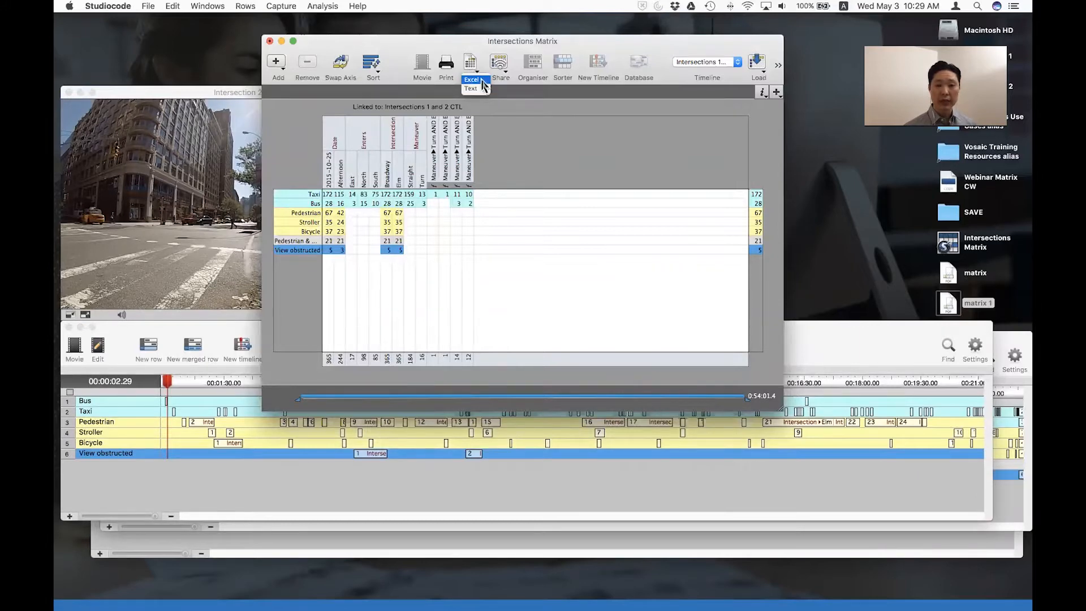
click(481, 79)
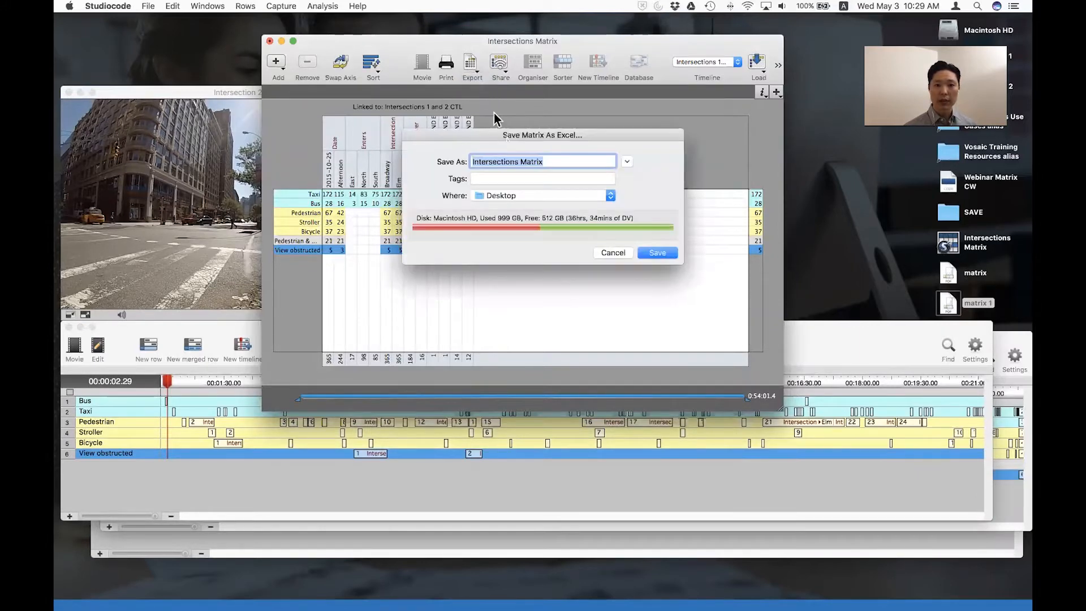
click(650, 253)
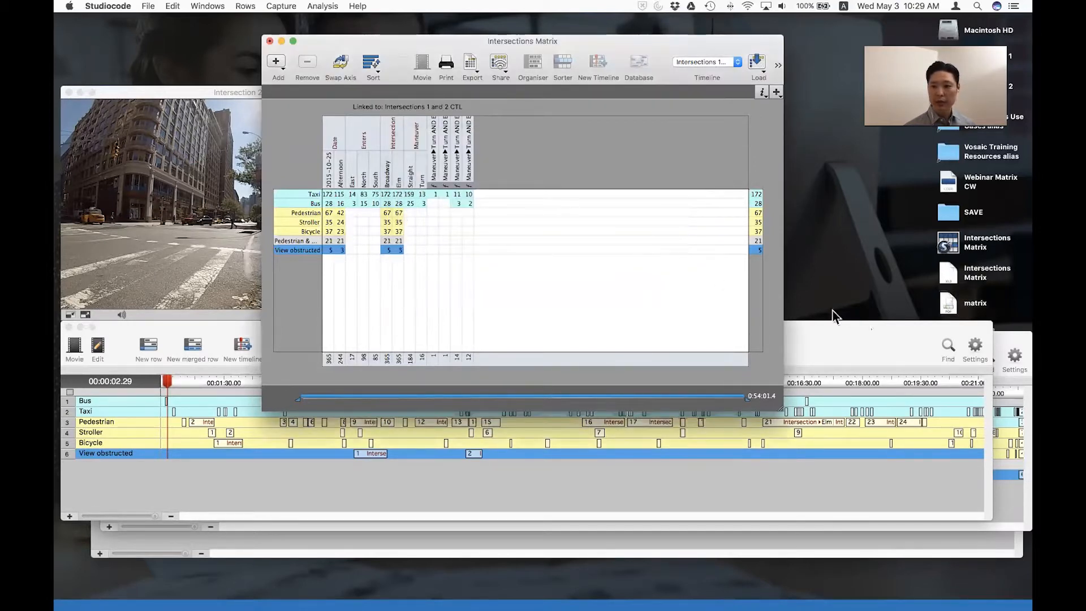
Step: Open the exported Intersections Matrix file in Excel despite the format alert, view its table, and close the workbook
double_click(949, 274)
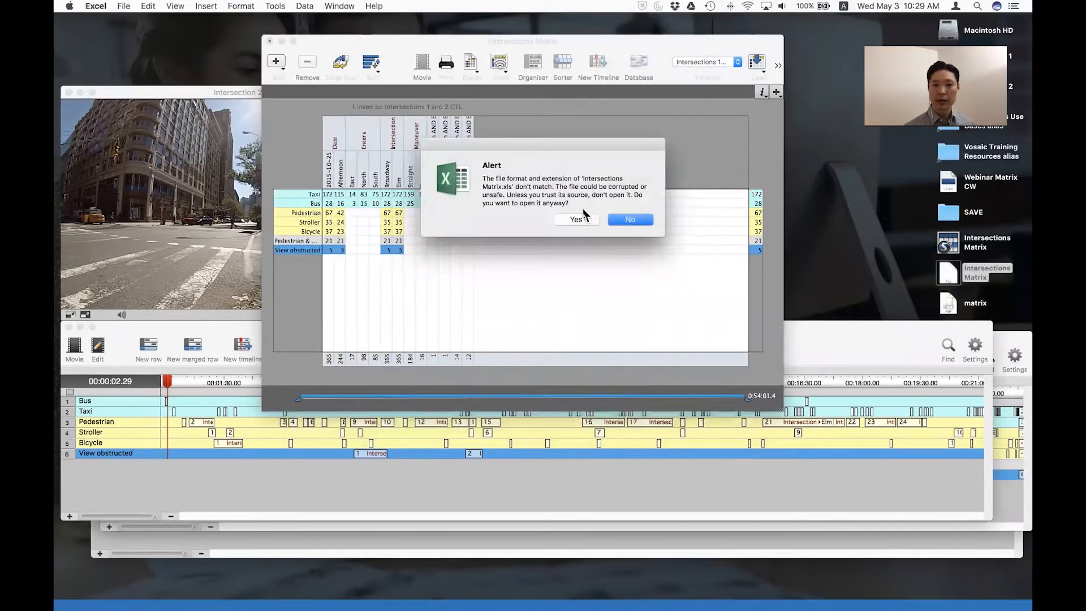
click(582, 219)
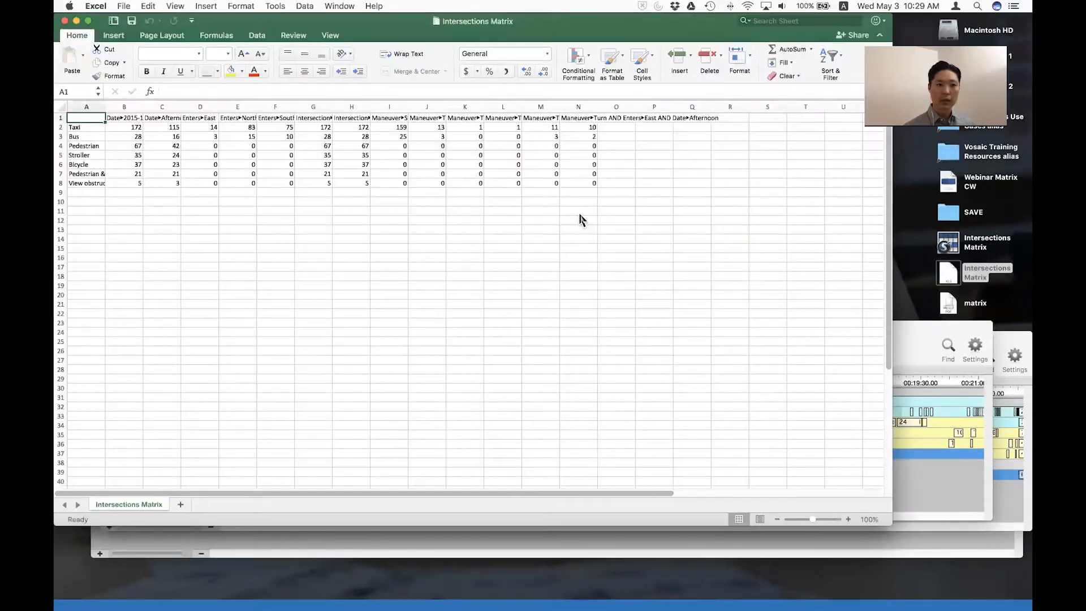
drag(656, 22, 696, 52)
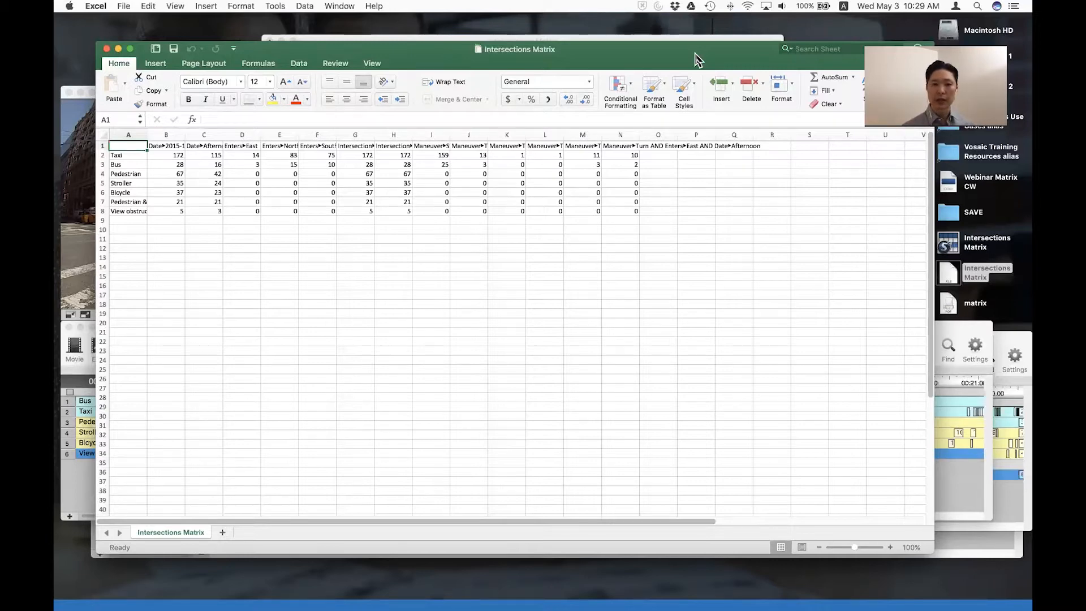
click(107, 49)
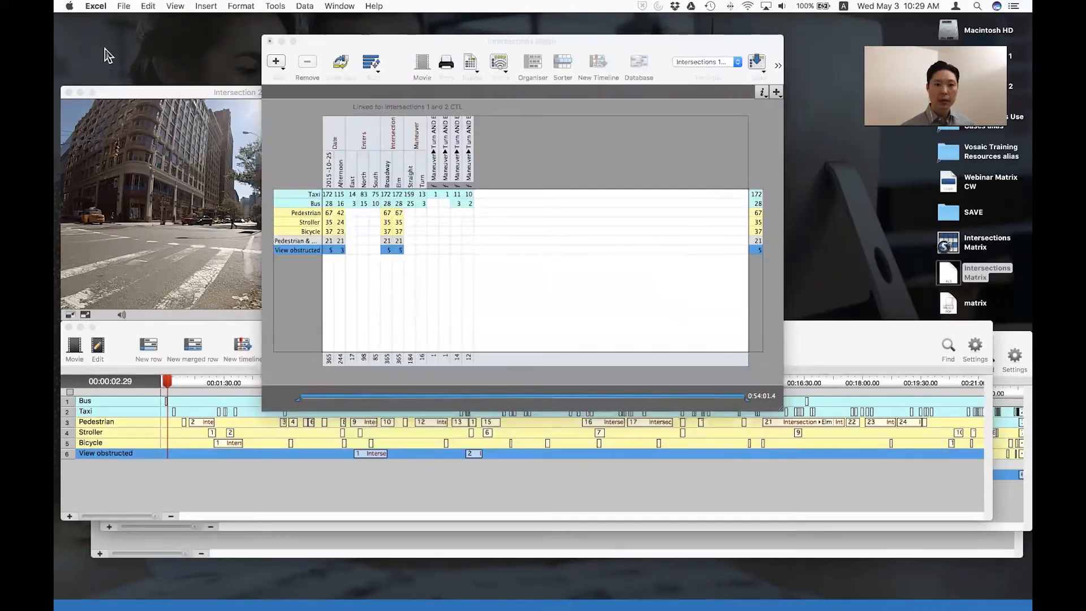
Step: Return to Studiocode, shift the Intersections Matrix window slightly, and shrink it to a smaller size
click(622, 49)
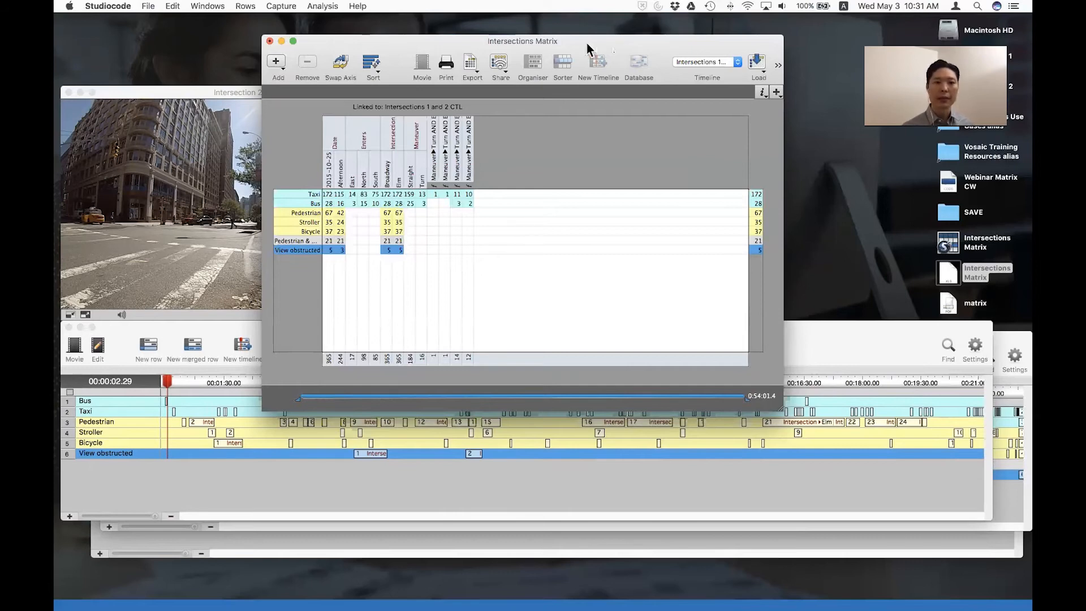
drag(586, 42, 615, 43)
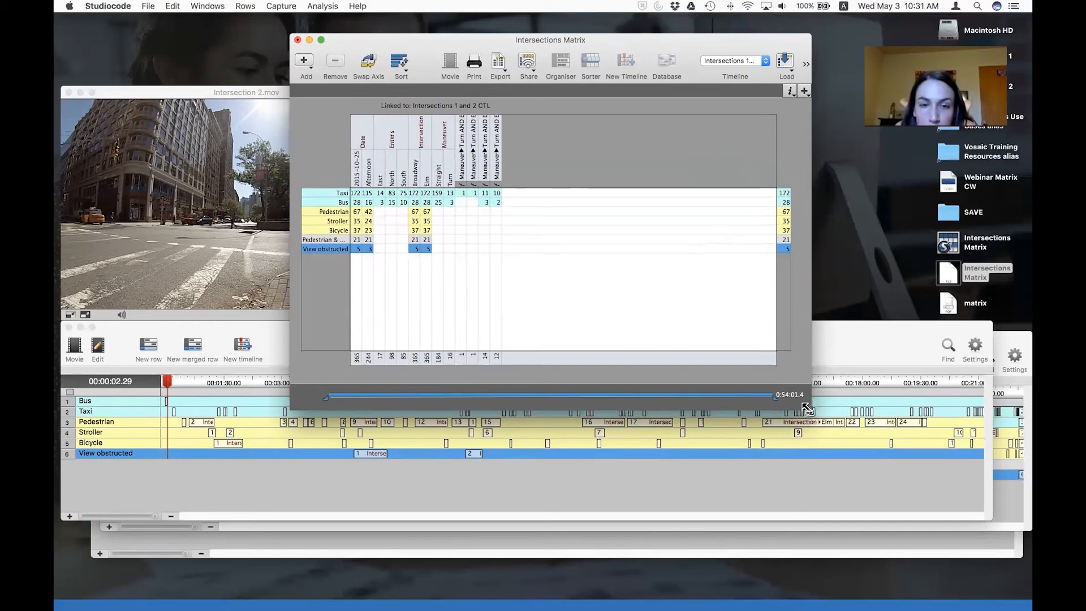
drag(805, 412, 705, 389)
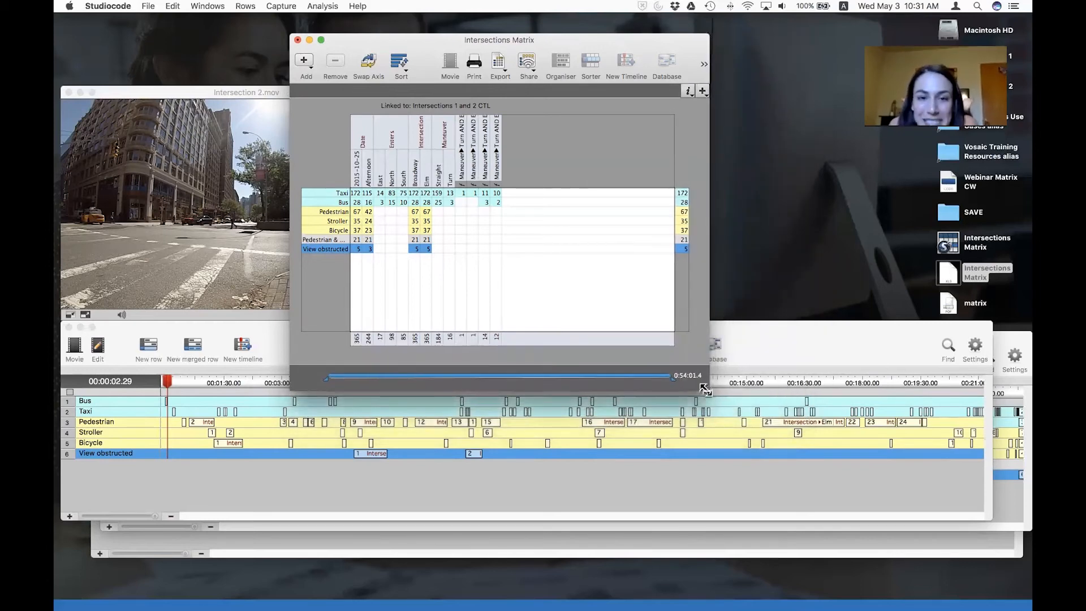